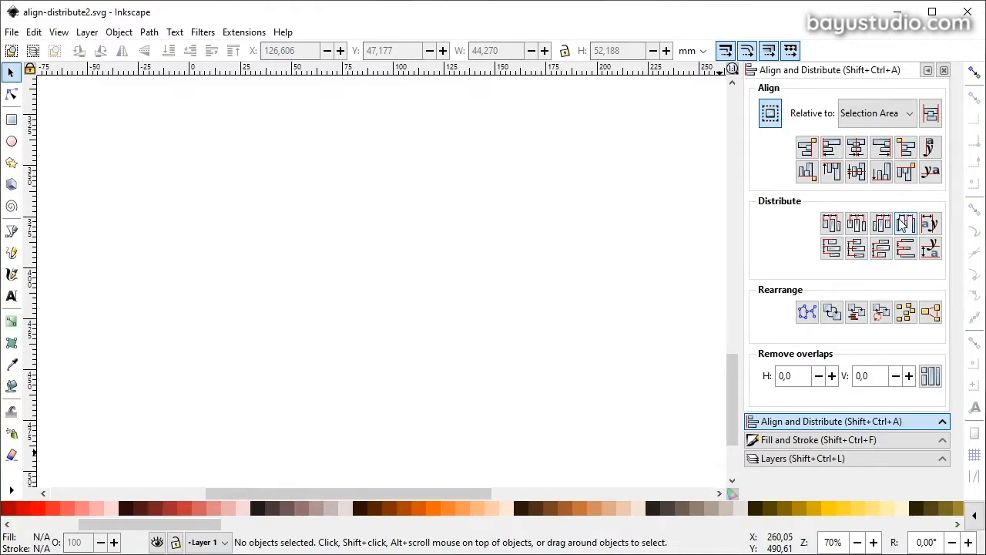
- Examine the types of the rooster, hen, chicks, egg and text objects by selecting them individually, including the darker egg's path nodes
{"action": "scroll", "coordinate": [431, 138], "scroll_direction": "up", "scroll_amount": 5}
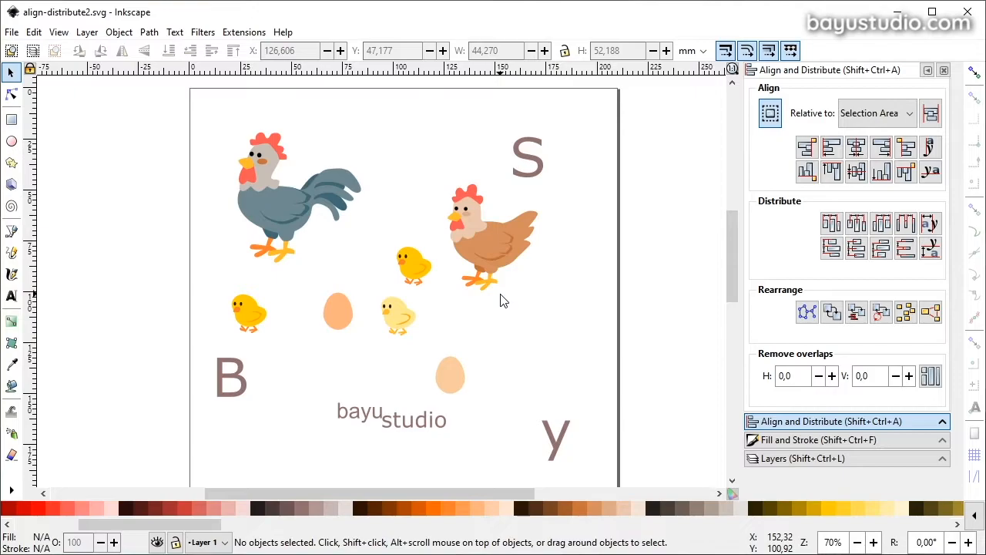
{"action": "scroll", "coordinate": [431, 300], "scroll_direction": "down", "scroll_amount": 1}
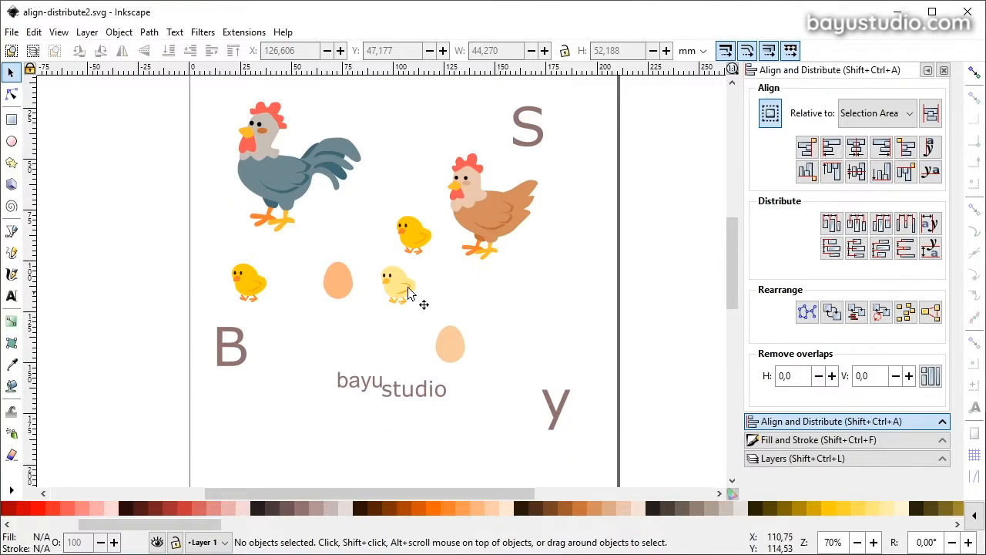
{"action": "left_click", "coordinate": [288, 185]}
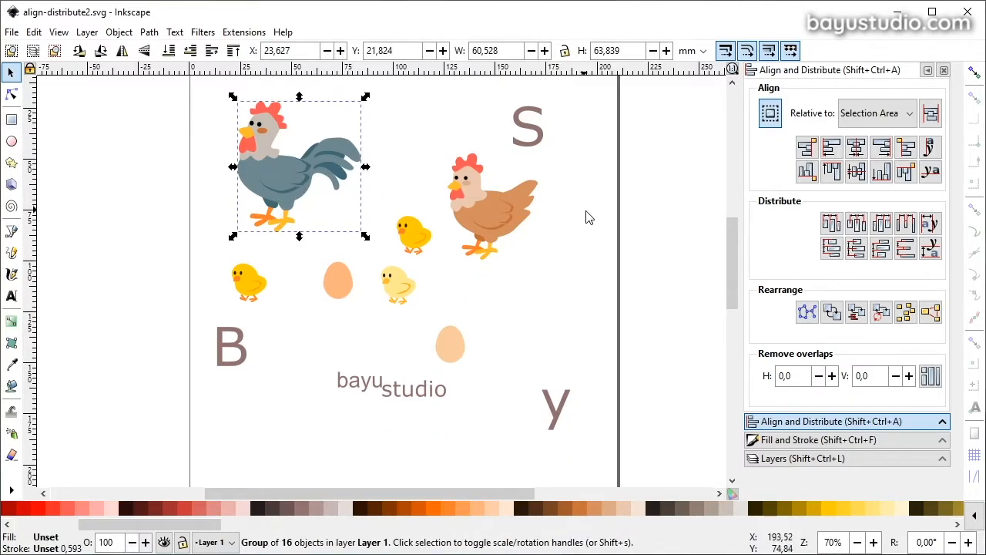
{"action": "left_click", "coordinate": [492, 216]}
{"action": "left_click", "coordinate": [414, 233]}
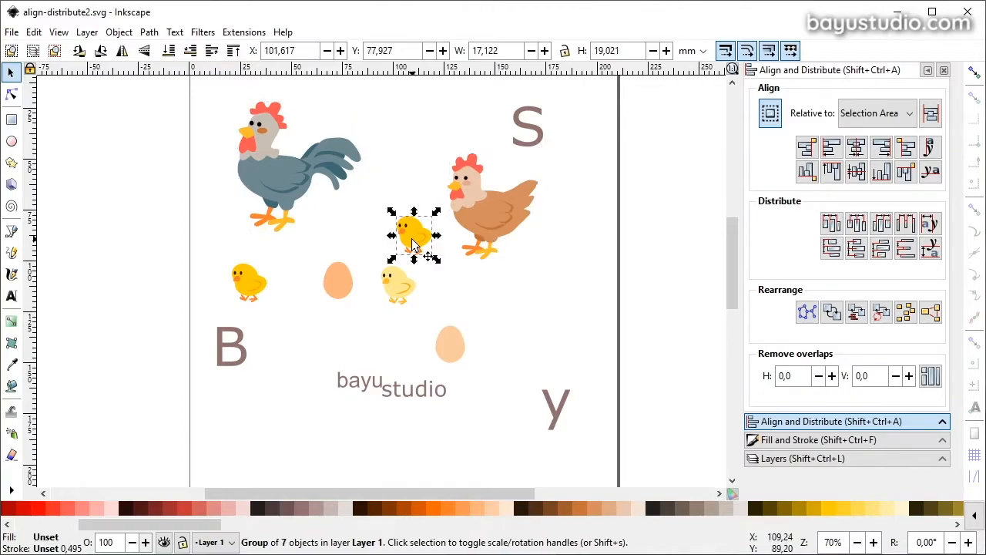
{"action": "left_click", "coordinate": [403, 288]}
{"action": "left_click", "coordinate": [339, 285]}
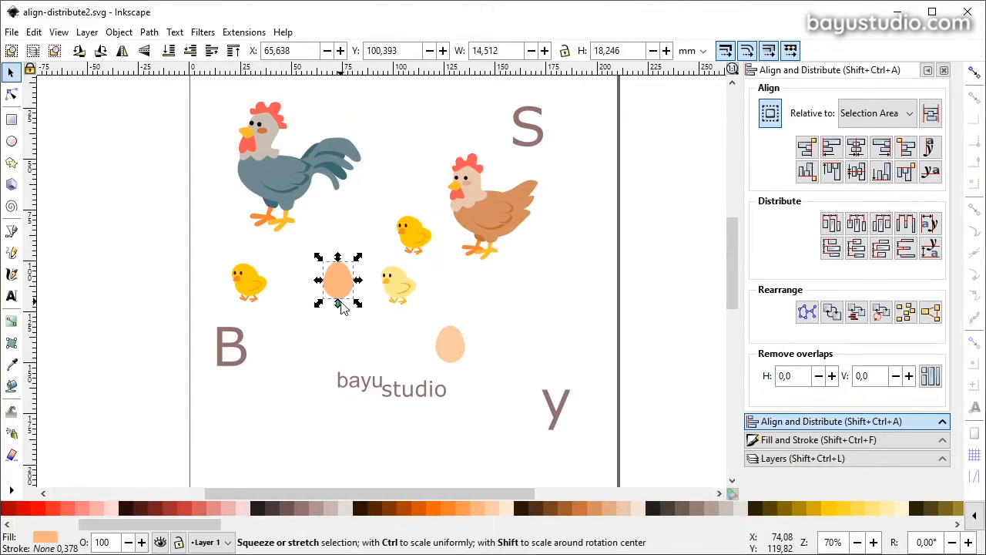
{"action": "double_click", "coordinate": [341, 283]}
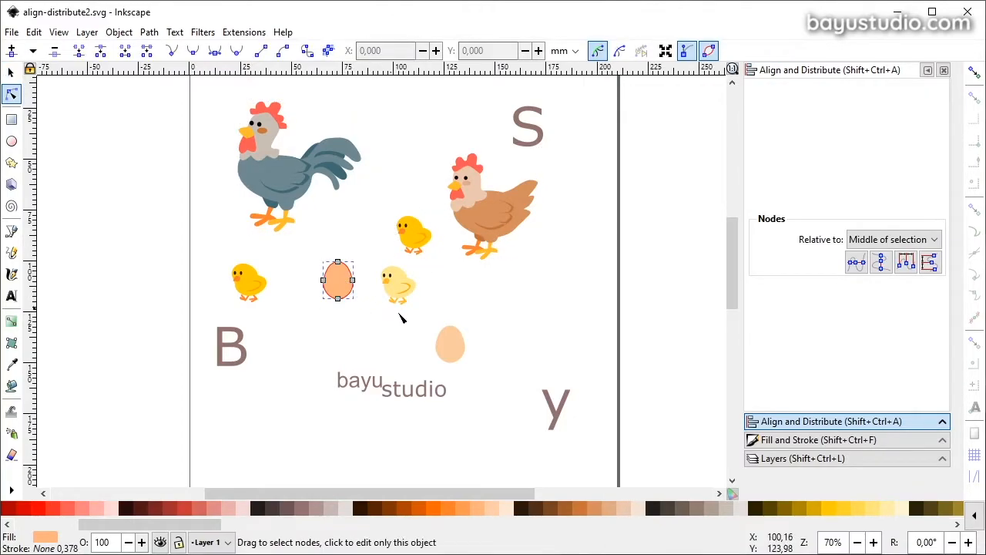
{"action": "key", "text": "s"}
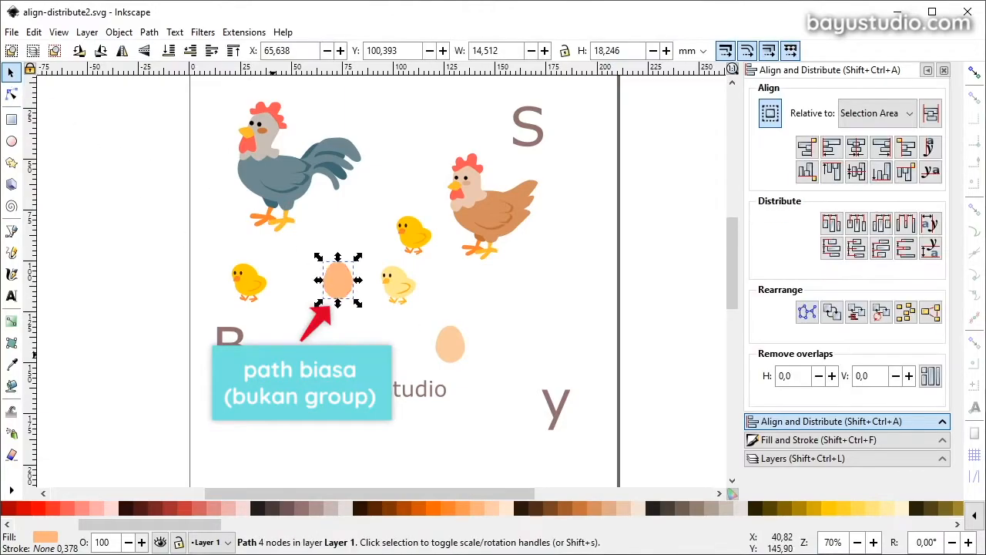
{"action": "left_click", "coordinate": [229, 349]}
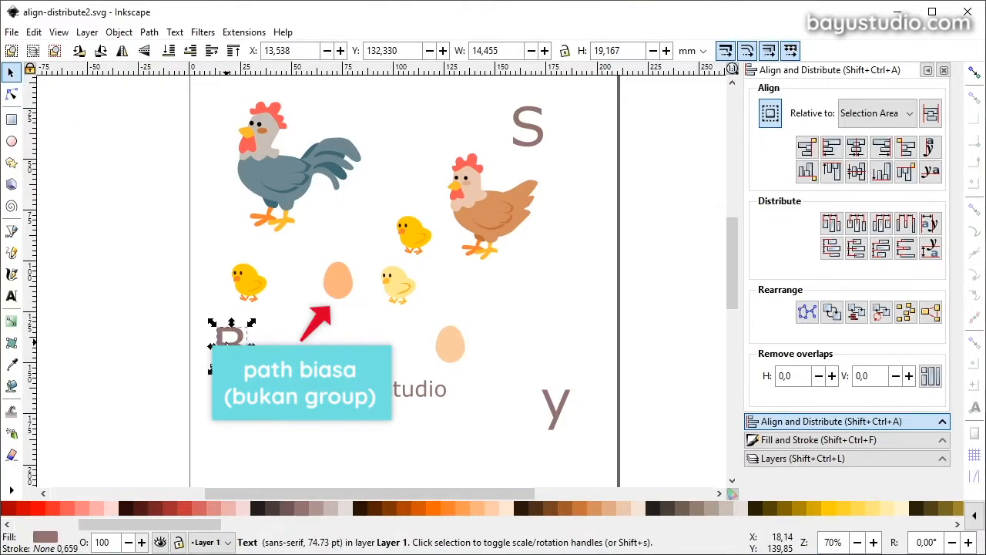
{"action": "left_click", "coordinate": [435, 389]}
{"action": "left_click", "coordinate": [545, 352]}
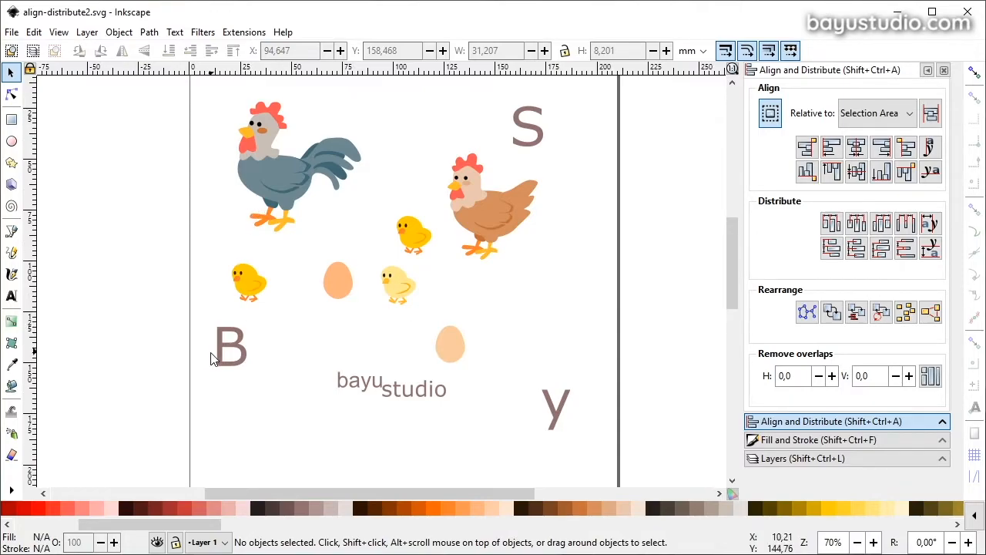
- Try aligning the left edges of the rooster, hen, two yellow chicks and darker egg individually rather than as a group, and undo it
{"action": "left_click", "coordinate": [281, 187]}
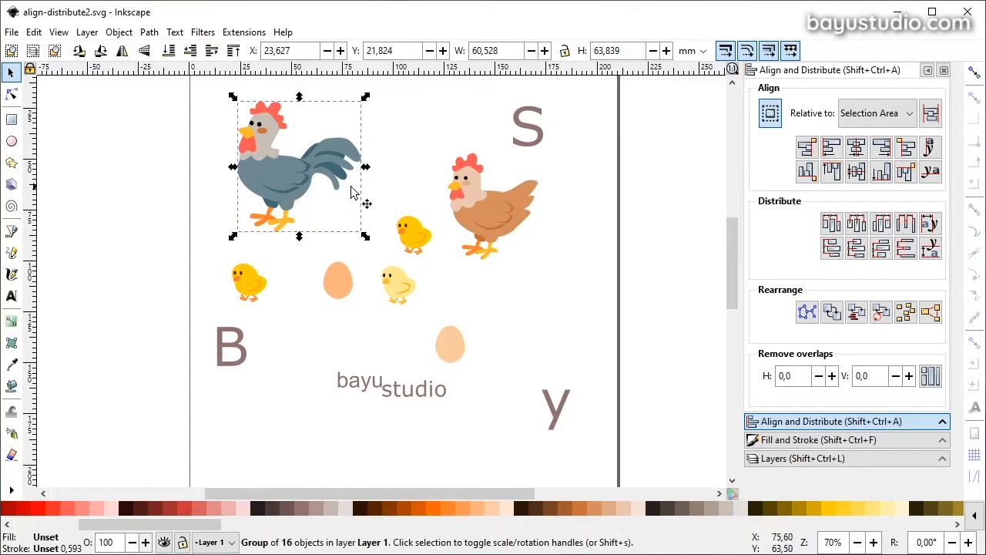
{"action": "left_click", "coordinate": [473, 208], "text": "shift"}
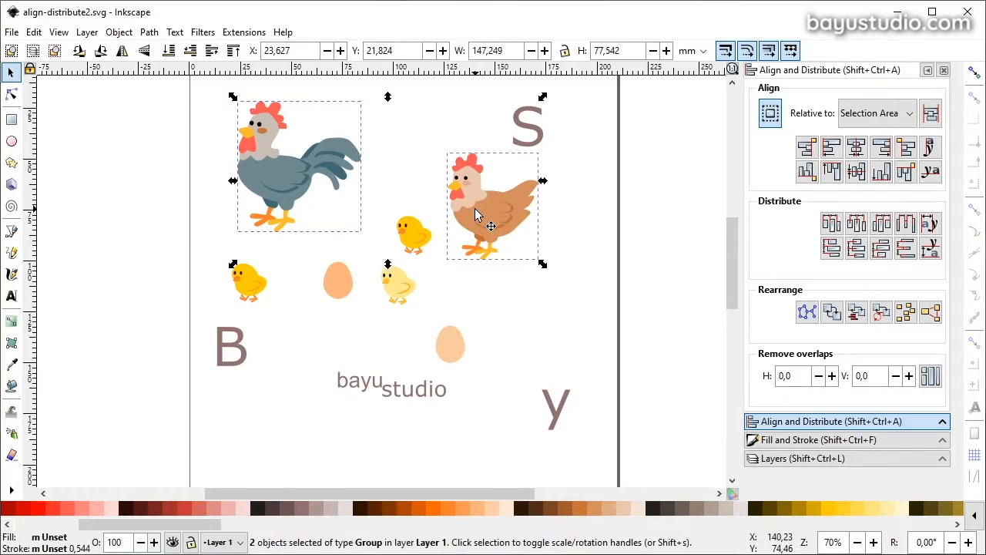
{"action": "left_click", "coordinate": [406, 239], "text": "shift"}
{"action": "left_click", "coordinate": [337, 287], "text": "shift"}
{"action": "left_click", "coordinate": [243, 290], "text": "shift"}
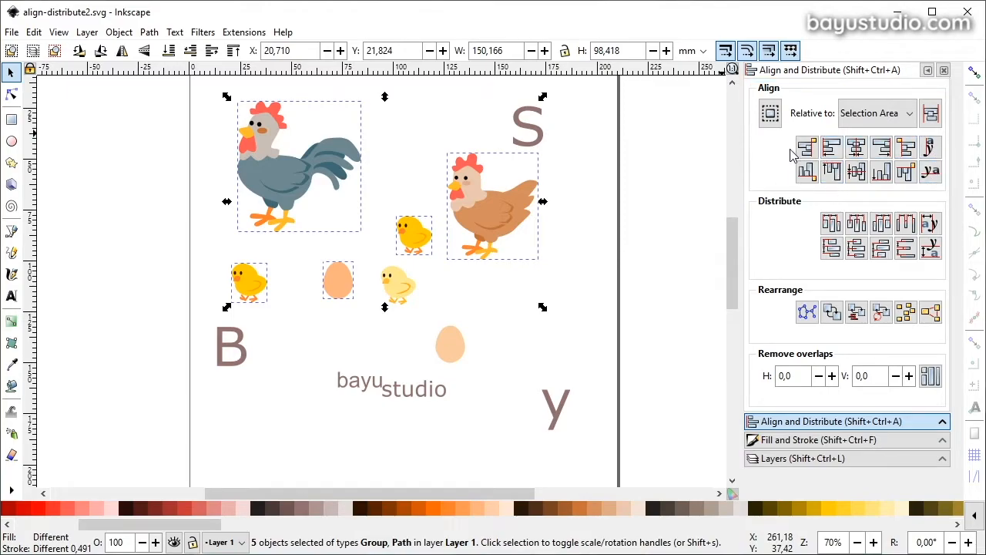
{"action": "left_click", "coordinate": [832, 153]}
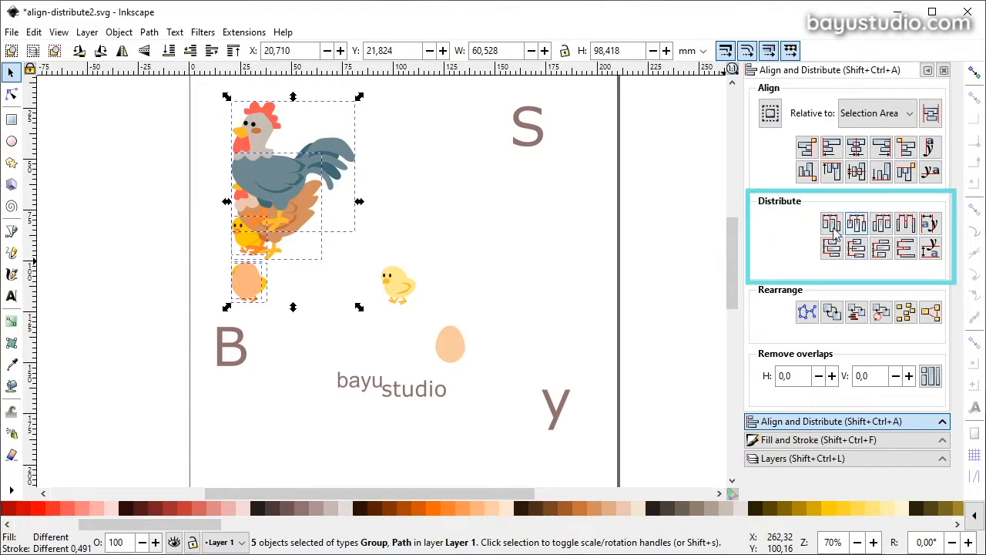
{"action": "left_click", "coordinate": [35, 33]}
{"action": "left_click", "coordinate": [52, 49]}
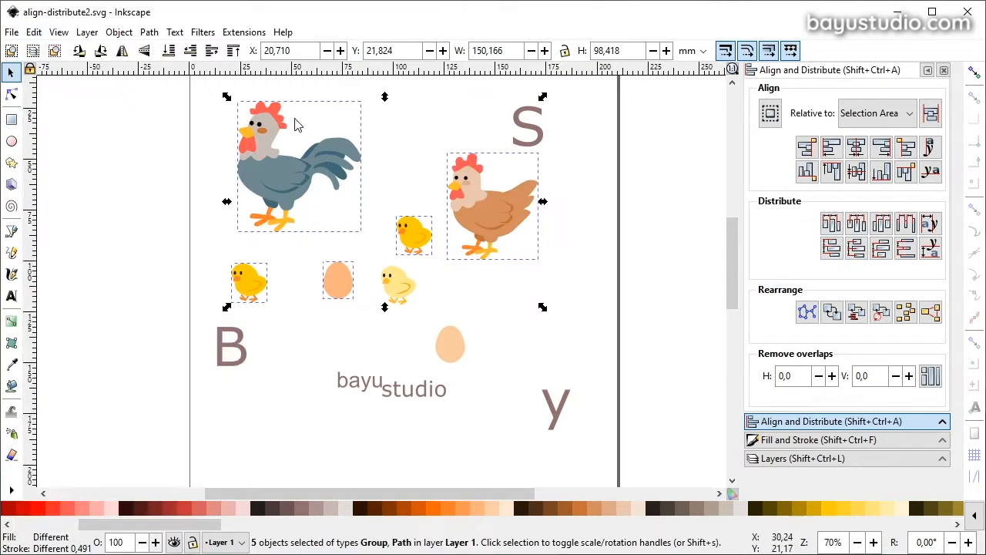
{"action": "left_click", "coordinate": [855, 223]}
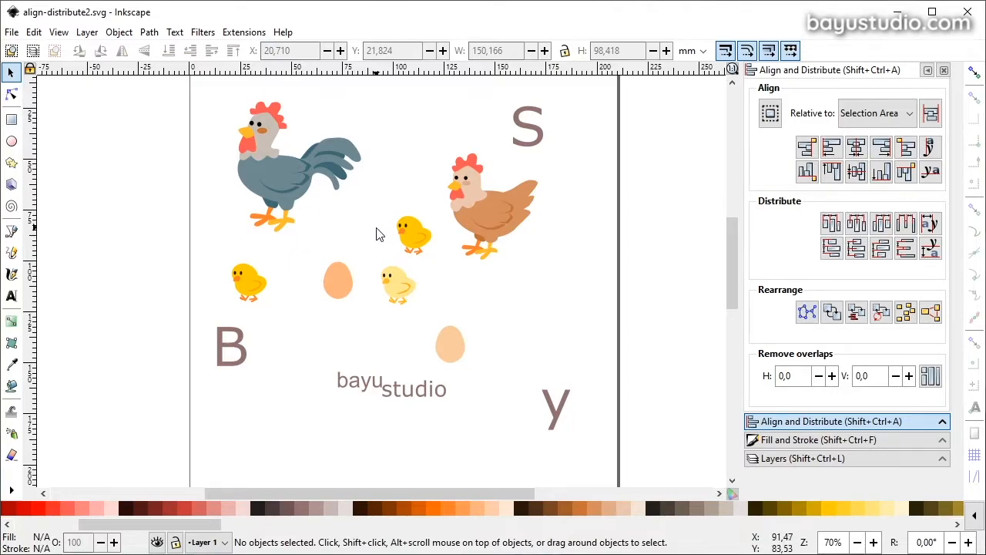
- Select all the animals, eggs and texts on the page, try aligning their right edges, and undo the alignment
{"action": "left_click", "coordinate": [269, 178]}
{"action": "left_click", "coordinate": [480, 212], "text": "shift"}
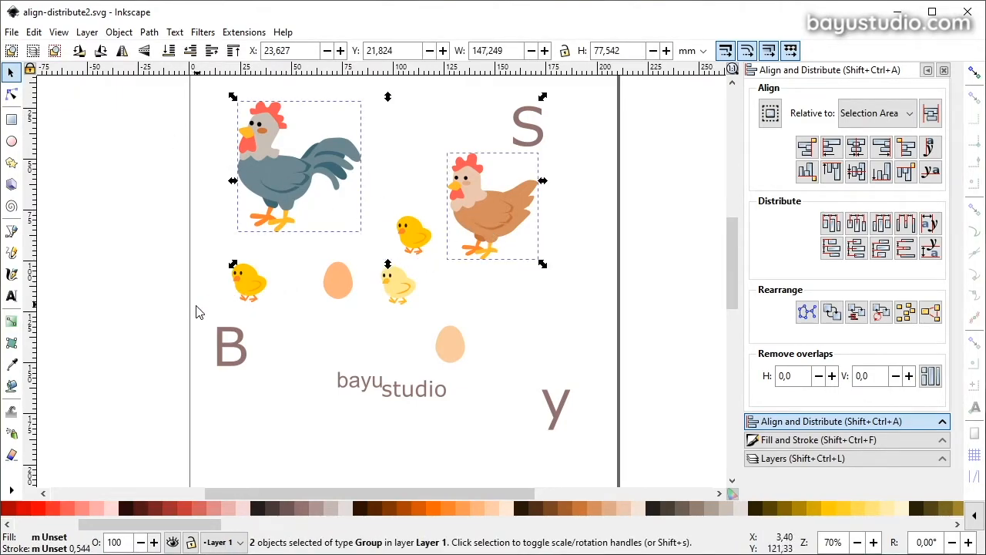
{"action": "left_click_drag", "start_coordinate": [149, 390], "coordinate": [642, 92]}
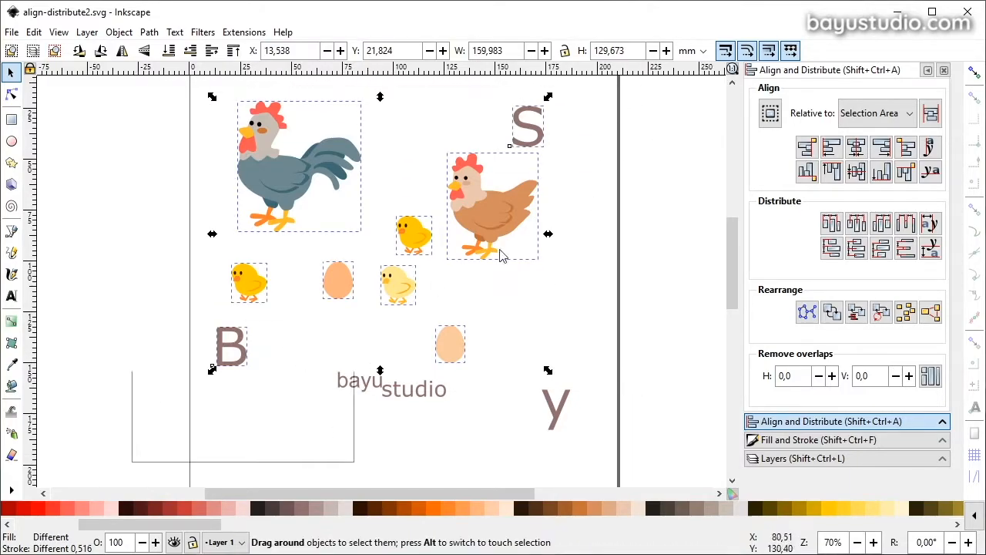
{"action": "left_click_drag", "start_coordinate": [300, 359], "coordinate": [621, 156]}
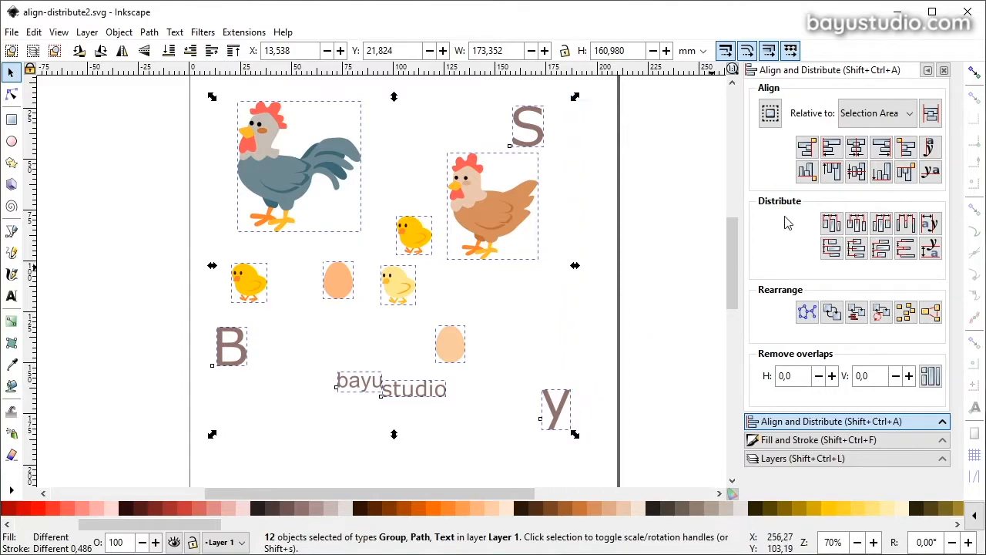
{"action": "left_click", "coordinate": [882, 148]}
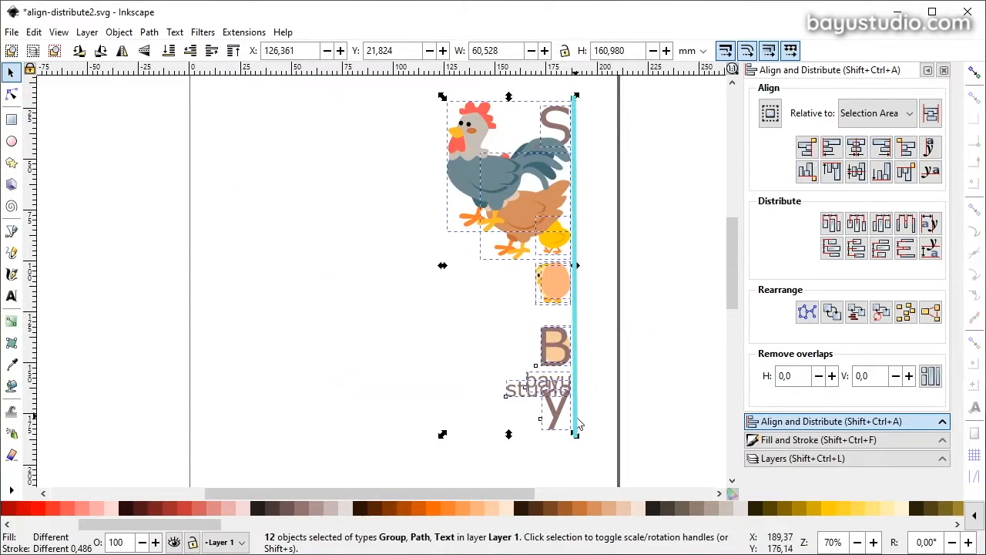
{"action": "key", "text": "ctrl+z"}
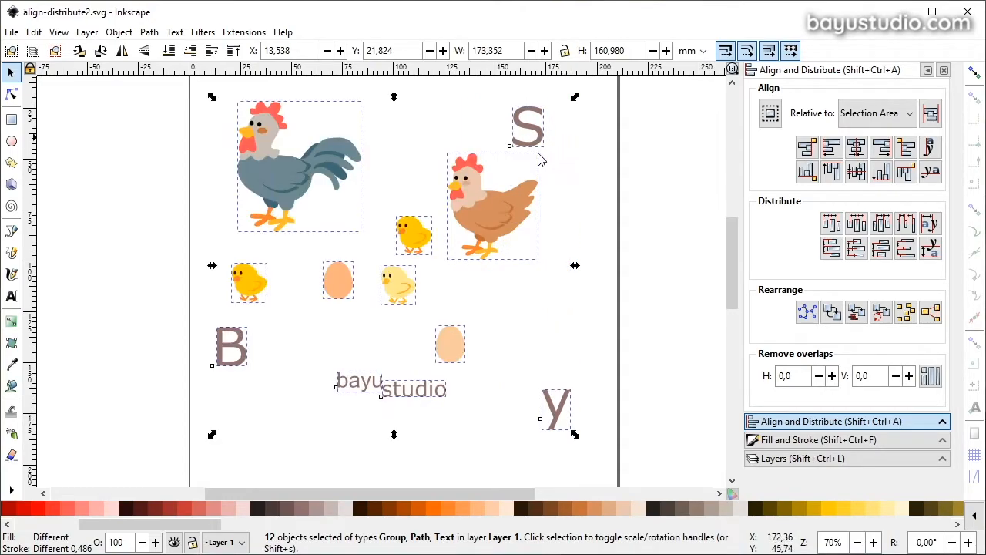
- Examine the bounding boxes of the rooster, the yellow chick beside the hen and the letter S up close
{"action": "left_click", "coordinate": [412, 164]}
{"action": "left_click", "coordinate": [269, 177]}
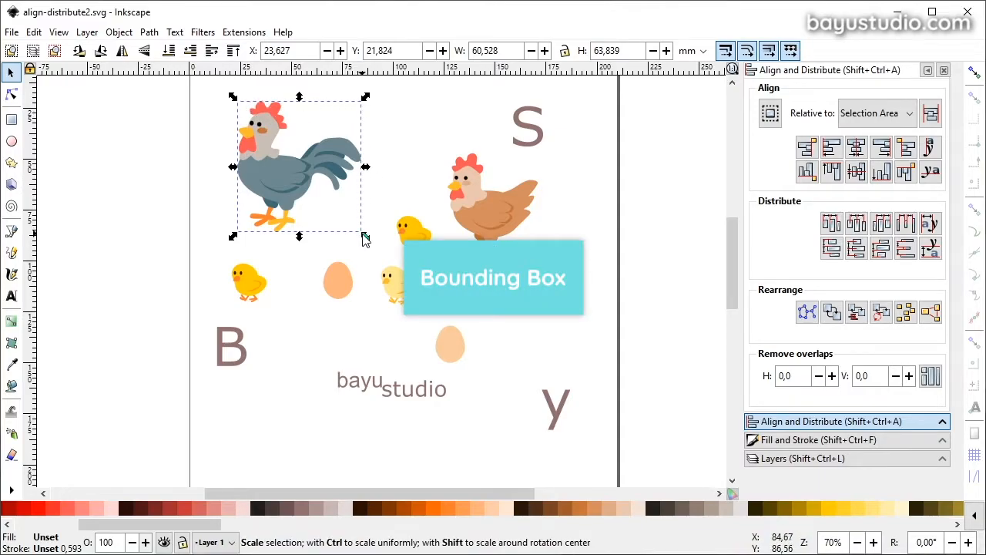
{"action": "scroll", "coordinate": [339, 185], "scroll_direction": "up", "scroll_amount": 2, "text": "ctrl"}
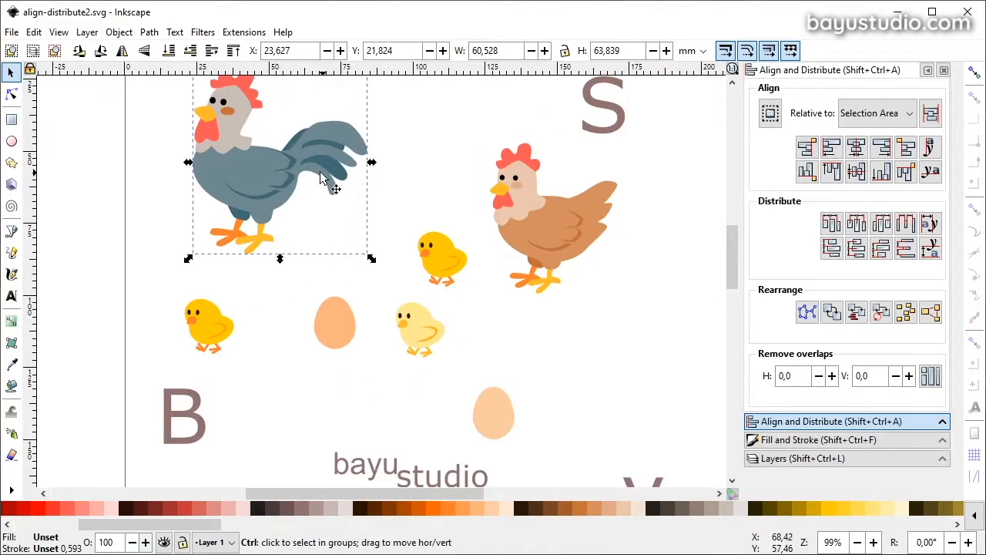
{"action": "scroll", "coordinate": [293, 185], "scroll_direction": "up", "scroll_amount": 1}
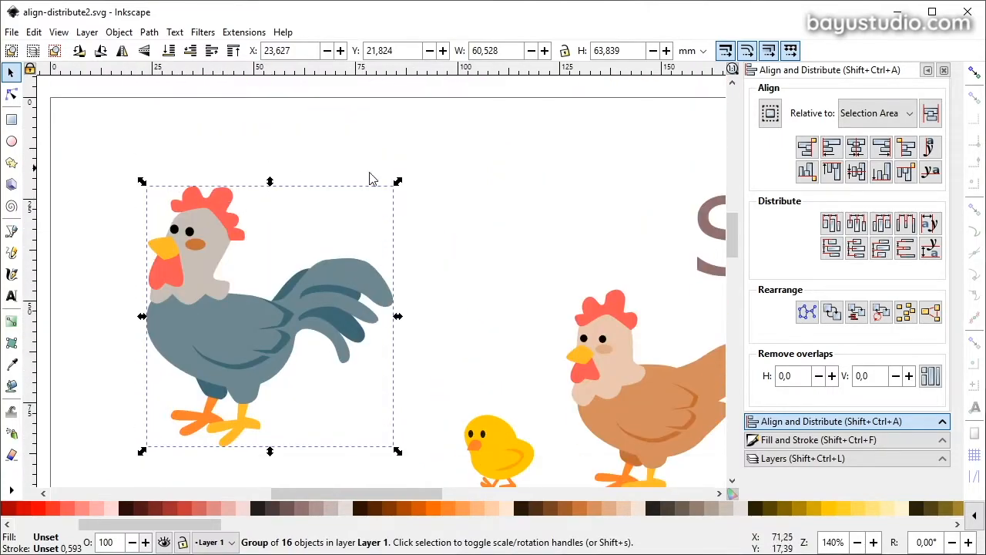
{"action": "left_click", "coordinate": [502, 437]}
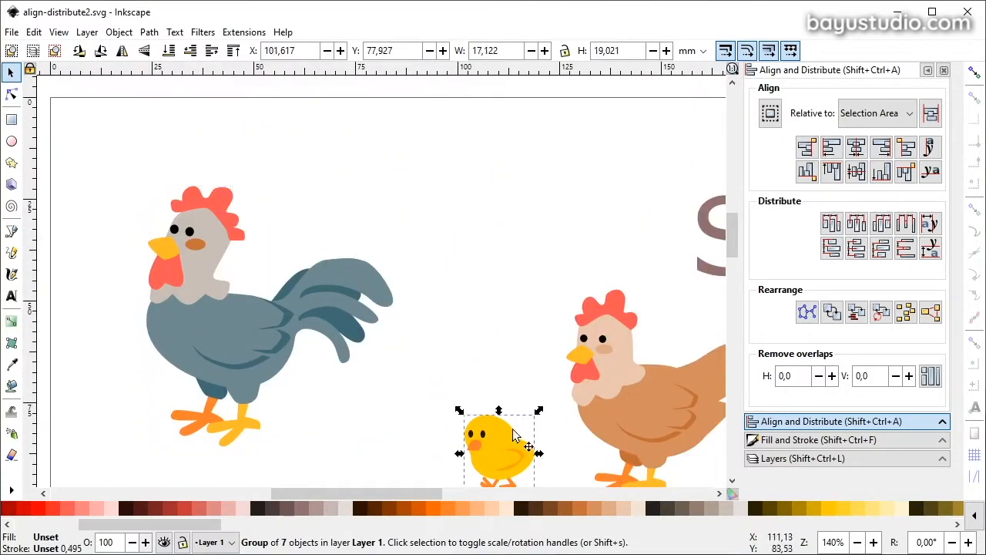
{"action": "scroll", "coordinate": [525, 376], "scroll_direction": "down", "scroll_amount": 3}
{"action": "scroll", "coordinate": [535, 359], "scroll_direction": "down", "scroll_amount": 2, "text": "ctrl"}
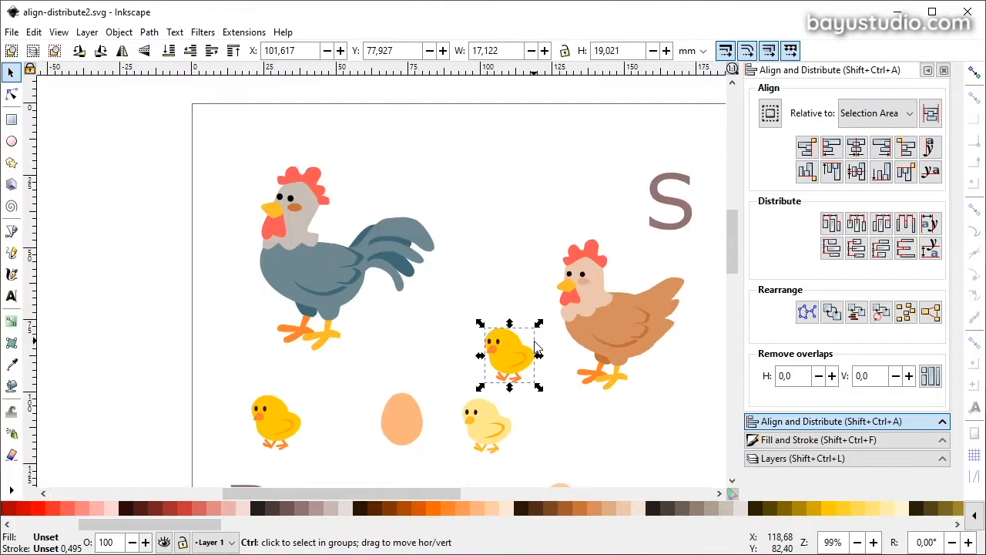
{"action": "left_click", "coordinate": [653, 206]}
{"action": "scroll", "coordinate": [613, 266], "scroll_direction": "down", "scroll_amount": 1, "text": "ctrl"}
{"action": "left_click_drag", "start_coordinate": [606, 268], "coordinate": [419, 216]}
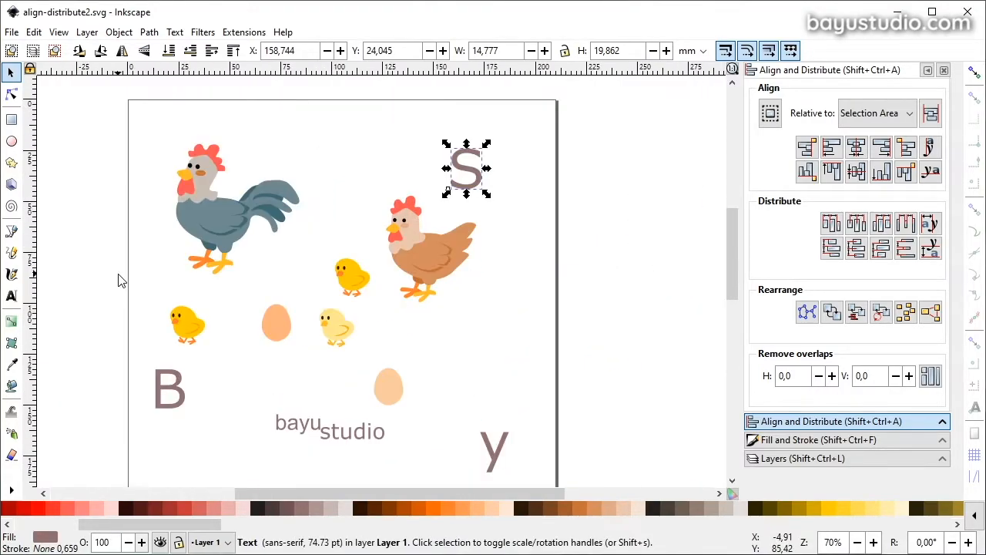
- Try aligning the right edges of only the rooster, hen, nearby yellow chick and letter S, and undo it
{"action": "left_click", "coordinate": [118, 274]}
{"action": "left_click_drag", "start_coordinate": [132, 126], "coordinate": [544, 333]}
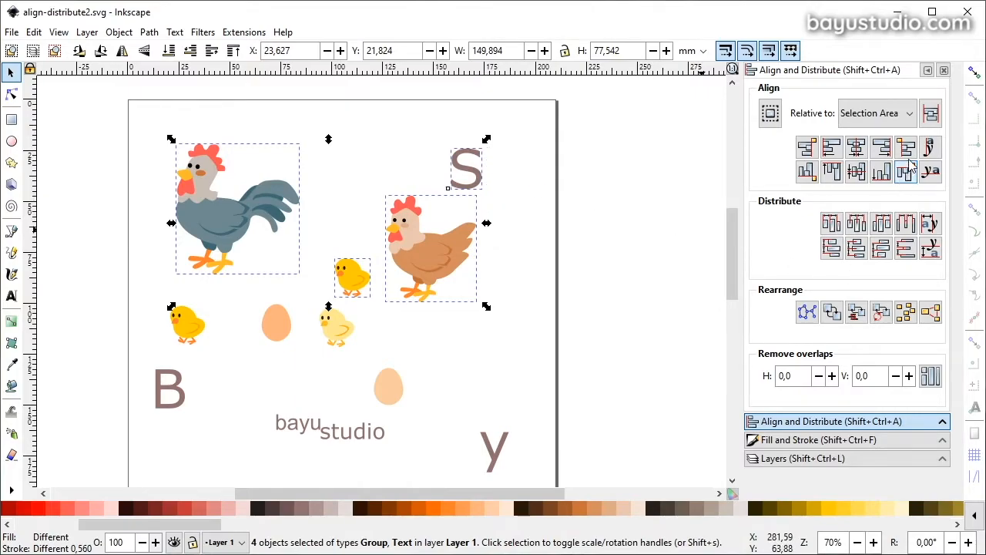
{"action": "left_click", "coordinate": [882, 148]}
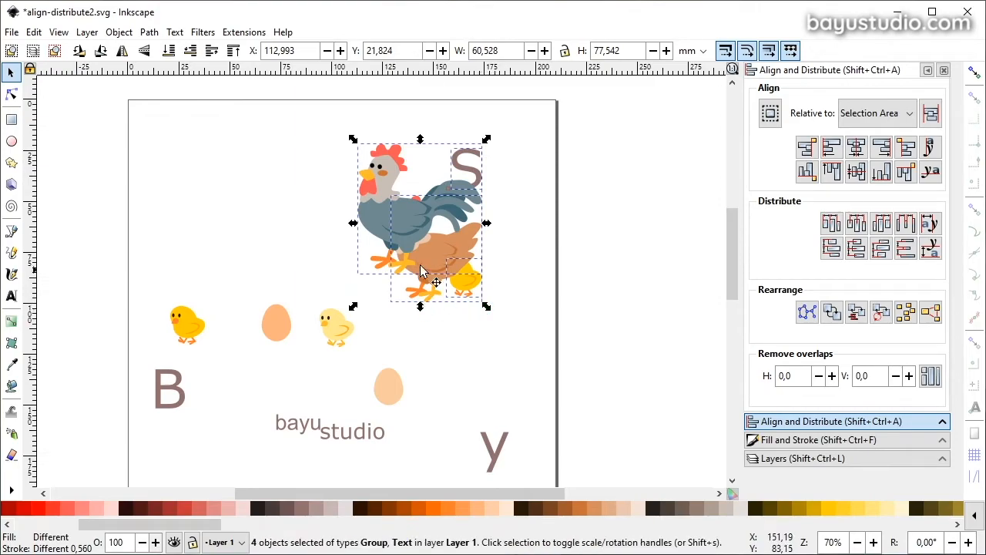
{"action": "key", "text": "ctrl+z"}
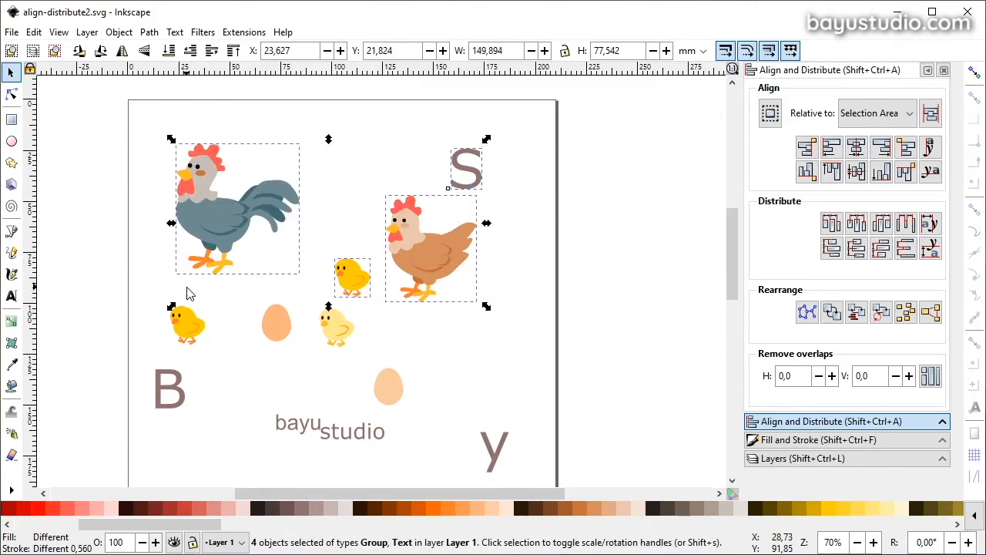
- Select every object on the page, try aligning their bottom edges, and undo the alignment
{"action": "scroll", "coordinate": [154, 192], "scroll_direction": "down", "scroll_amount": 1}
{"action": "left_click_drag", "start_coordinate": [116, 90], "coordinate": [539, 459]}
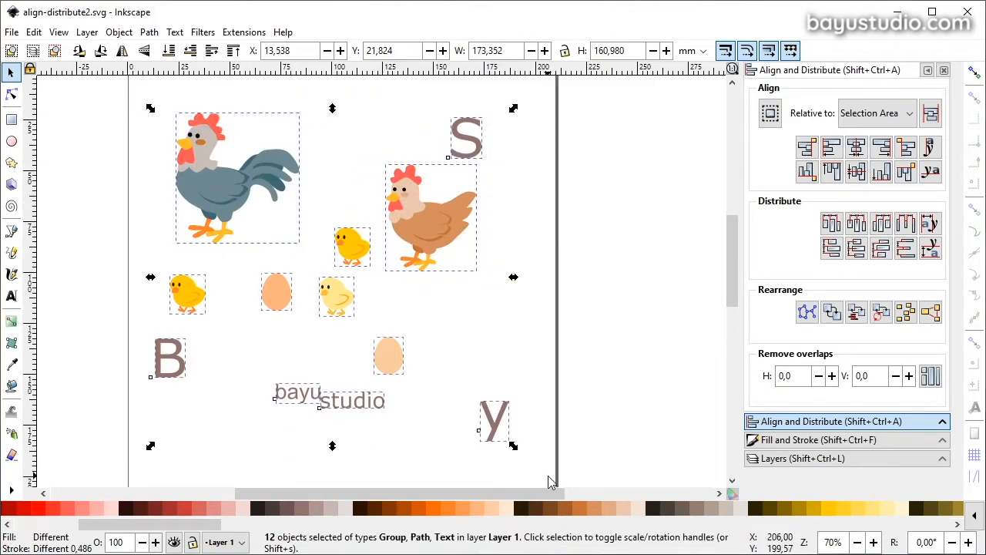
{"action": "left_click", "coordinate": [881, 171]}
{"action": "key", "text": "ctrl+z"}
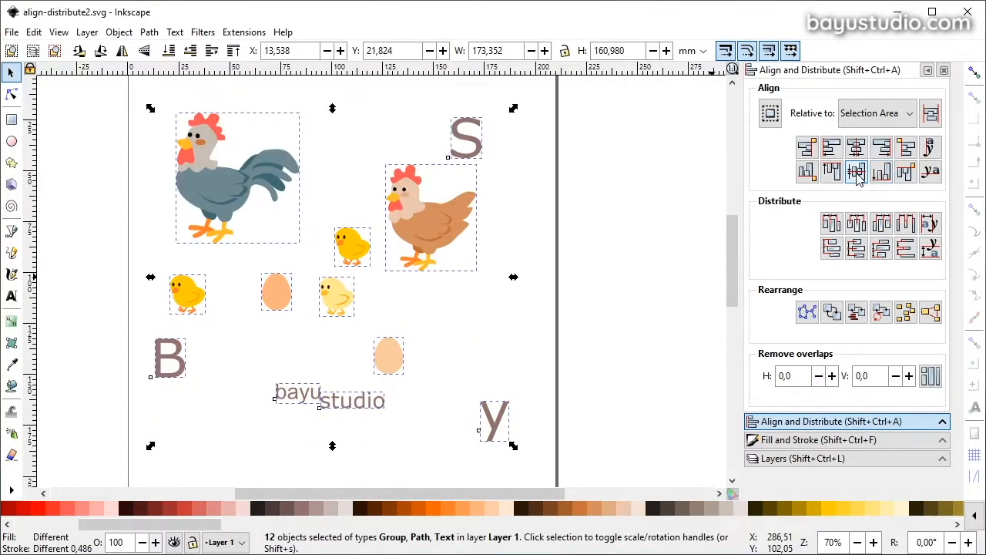
- Try centering all selected objects on the horizontal axis and on the vertical axis, undoing each alignment
{"action": "left_click", "coordinate": [858, 174]}
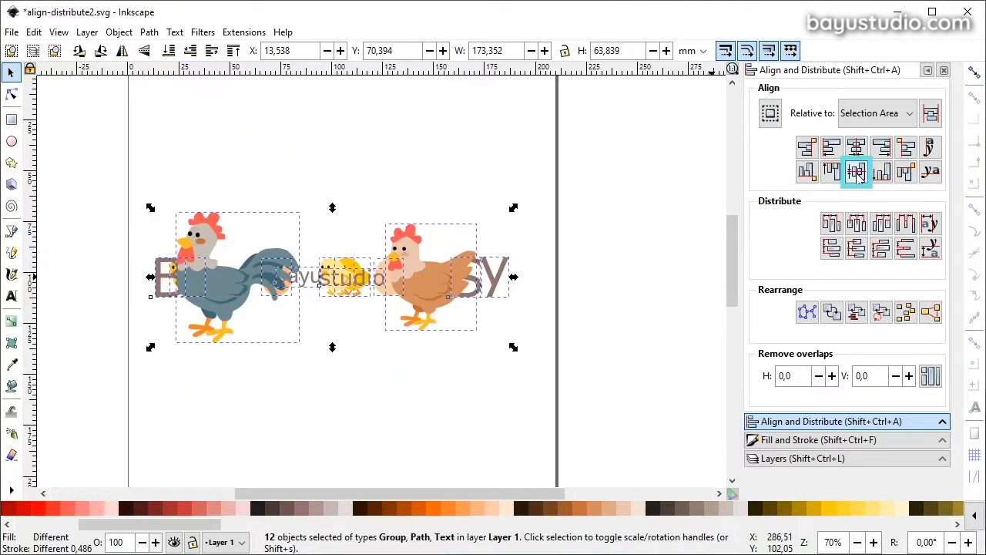
{"action": "key", "text": "ctrl+z"}
{"action": "left_click", "coordinate": [857, 151]}
{"action": "key", "text": "ctrl+z"}
- Try aligning all selected objects by their left edges and by their top edges, undo each alignment, and clear the selection
{"action": "left_click", "coordinate": [831, 148]}
{"action": "key", "text": "ctrl+z"}
{"action": "left_click", "coordinate": [832, 175]}
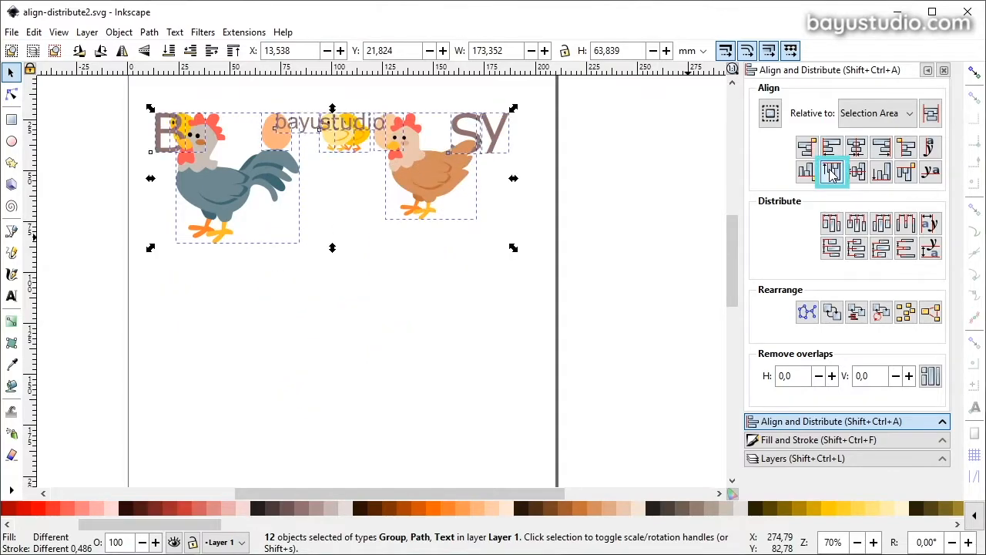
{"action": "key", "text": "ctrl+z"}
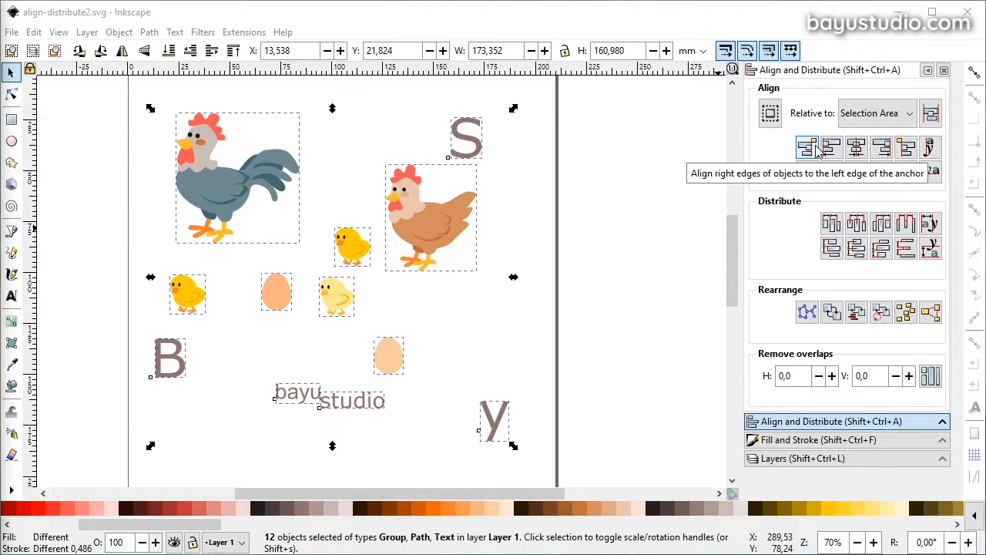
{"action": "left_click", "coordinate": [137, 314]}
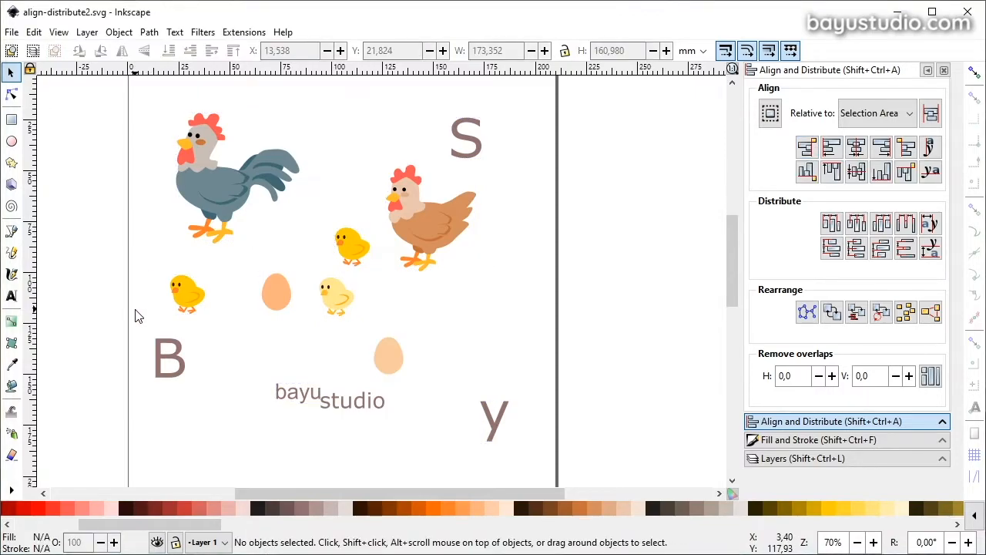
- Select the upper seven objects, try aligning right edges to the anchor's left edge and left edges to its right edge, undoing each
{"action": "left_click_drag", "start_coordinate": [129, 329], "coordinate": [547, 85]}
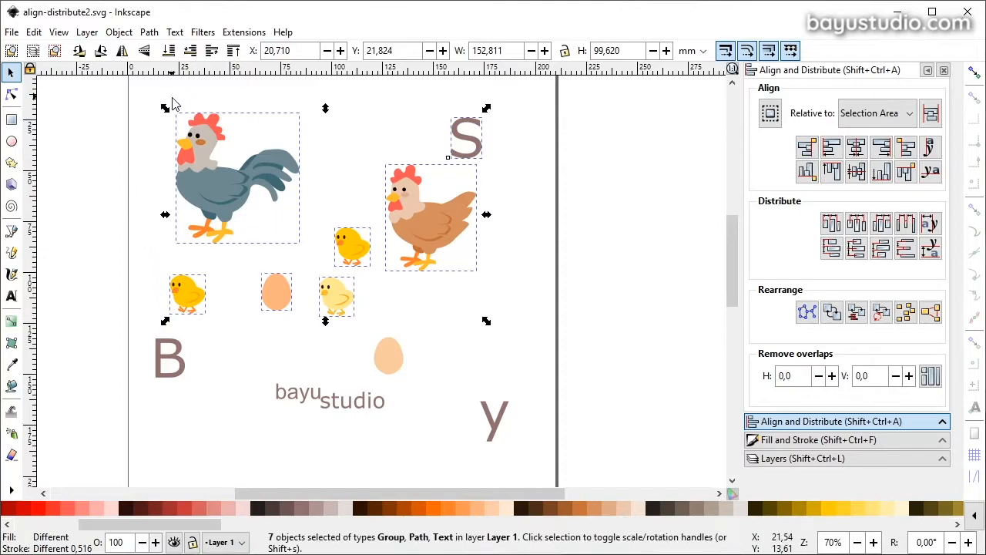
{"action": "left_click", "coordinate": [806, 150]}
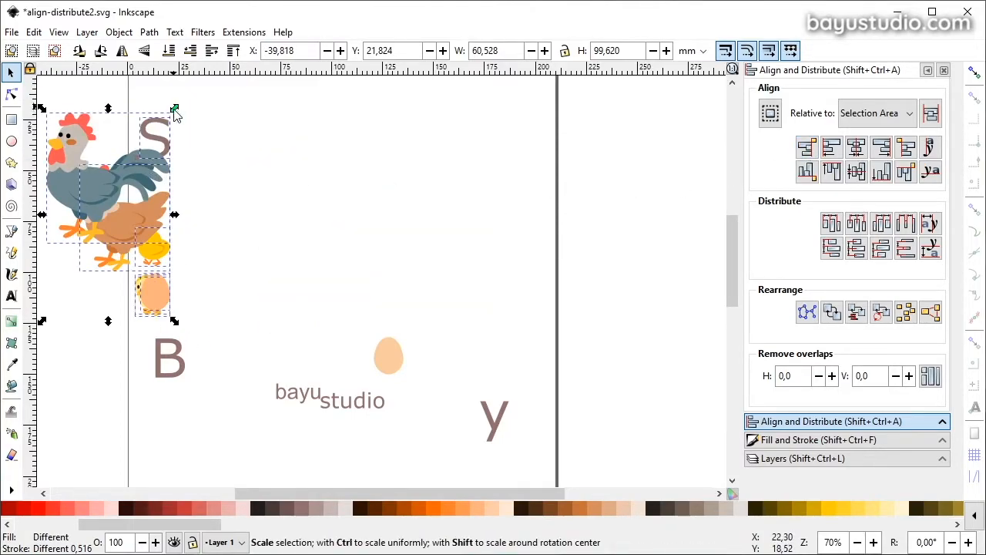
{"action": "key", "text": "ctrl+z"}
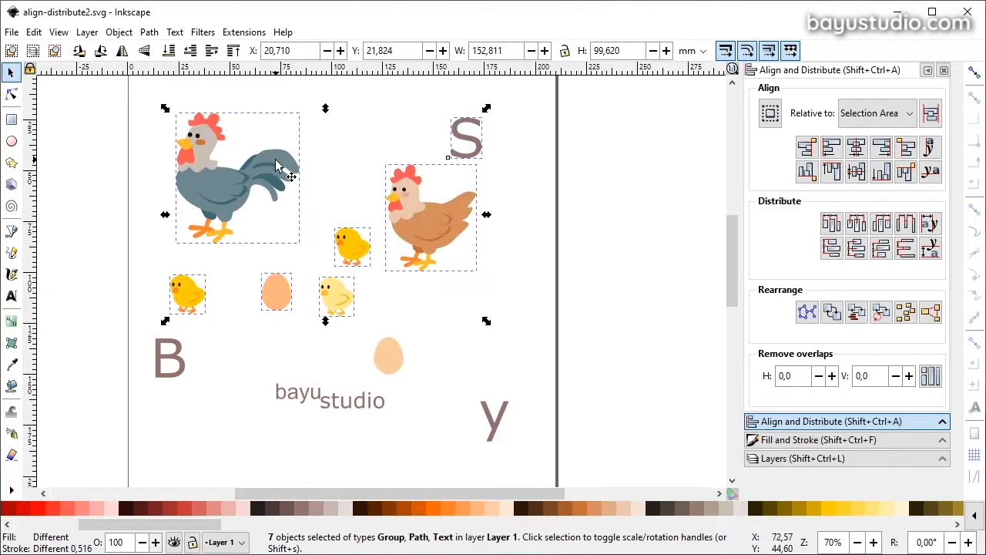
{"action": "left_click", "coordinate": [907, 148]}
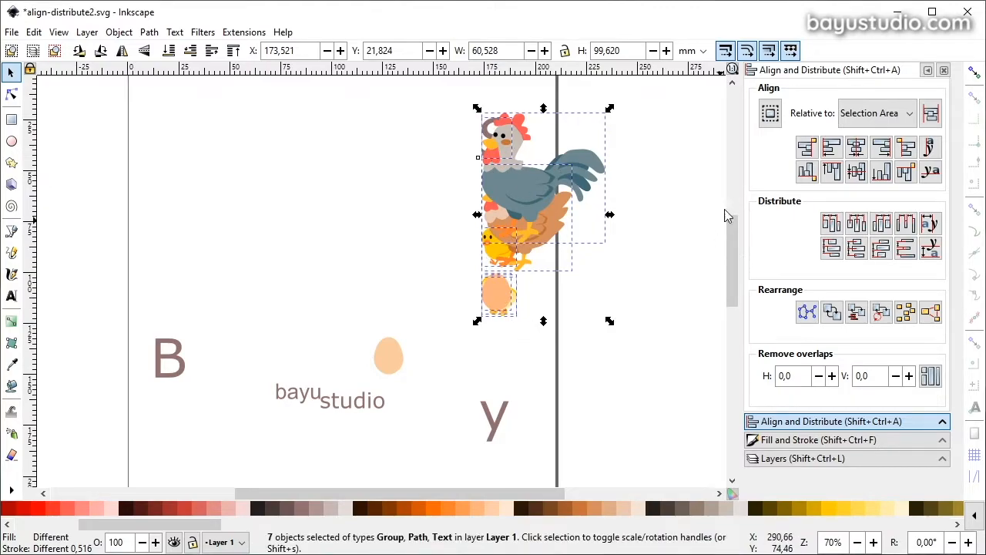
{"action": "key", "text": "ctrl+z"}
- Try aligning the selected objects' bottom edges to the anchor's top edge and their top edges to its bottom edge, undoing each
{"action": "left_click", "coordinate": [807, 173]}
{"action": "key", "text": "ctrl+z"}
{"action": "left_click", "coordinate": [907, 173]}
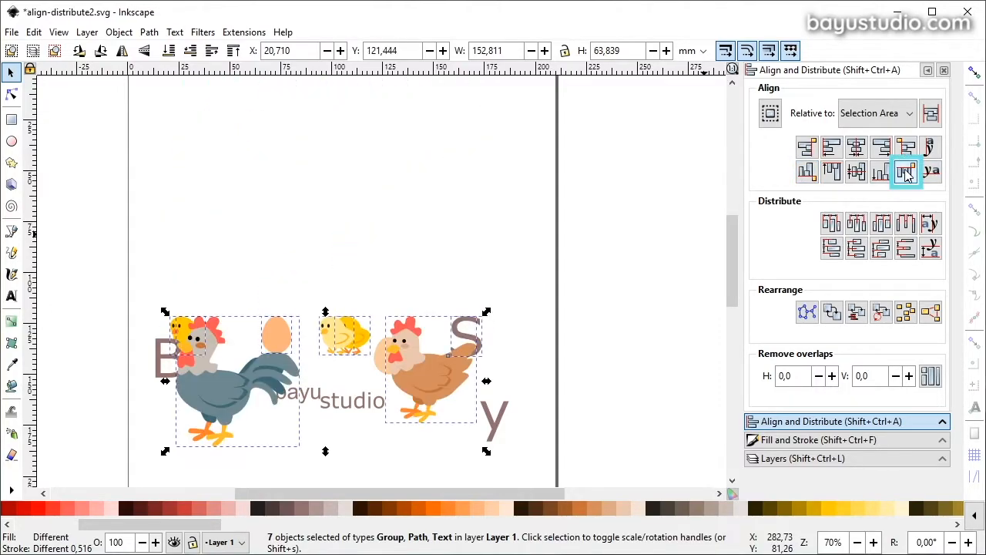
{"action": "key", "text": "ctrl+z"}
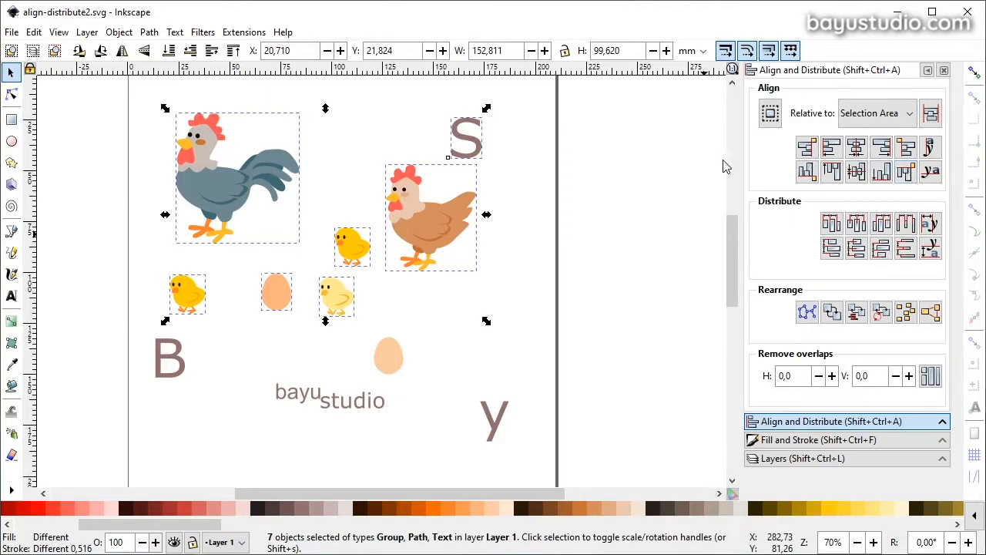
{"action": "left_click", "coordinate": [582, 210]}
{"action": "left_click_drag", "start_coordinate": [113, 97], "coordinate": [545, 451]}
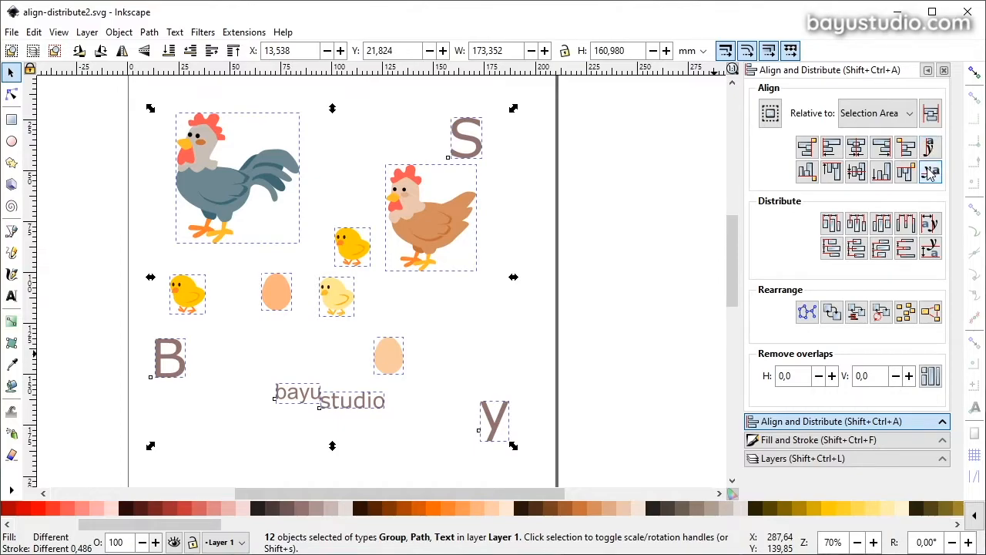
{"action": "left_click", "coordinate": [624, 190]}
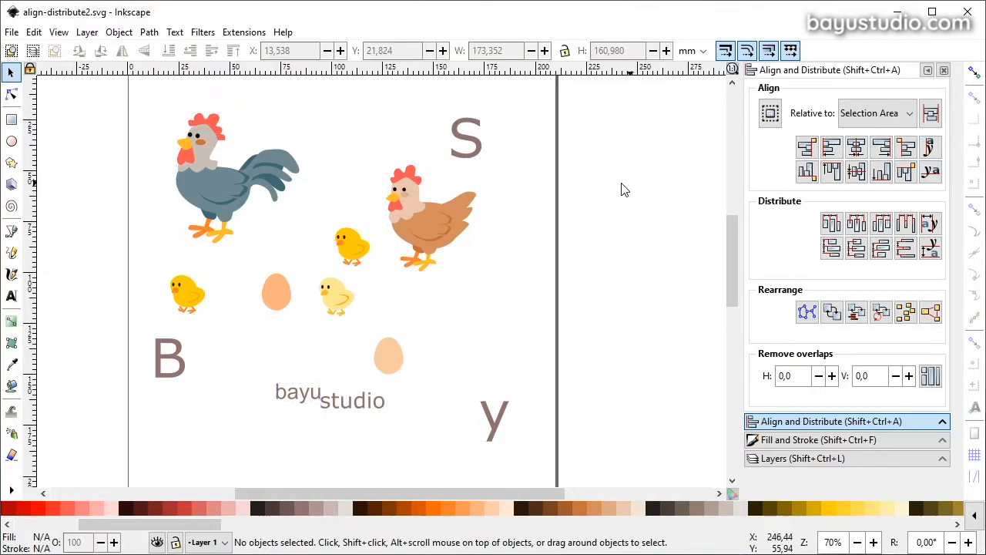
- Select the letter S, then the letter y, and examine the y's baseline anchor up close before clearing the selection
{"action": "left_click", "coordinate": [478, 146]}
{"action": "left_click", "coordinate": [502, 428]}
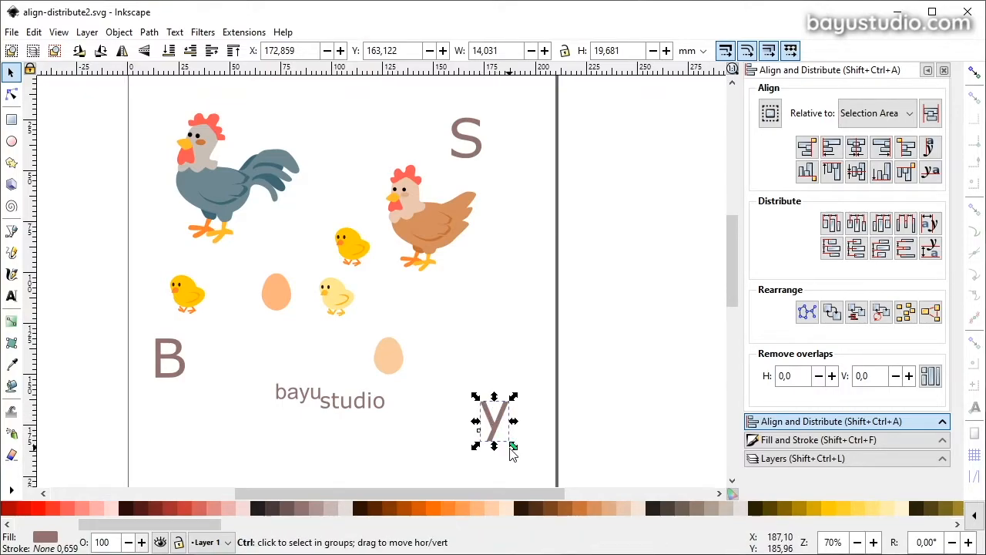
{"action": "key", "text": "3"}
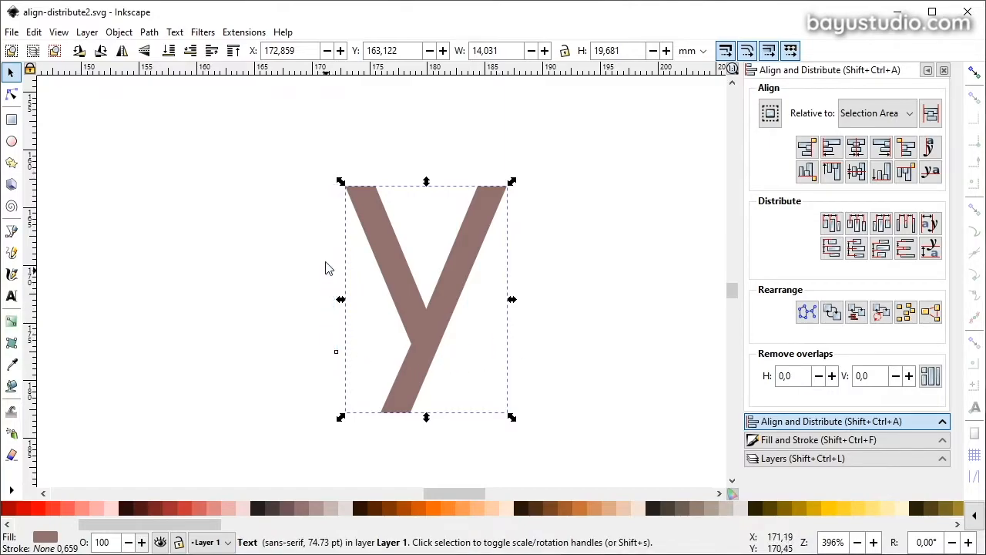
{"action": "scroll", "coordinate": [292, 291], "scroll_direction": "down", "scroll_amount": 3}
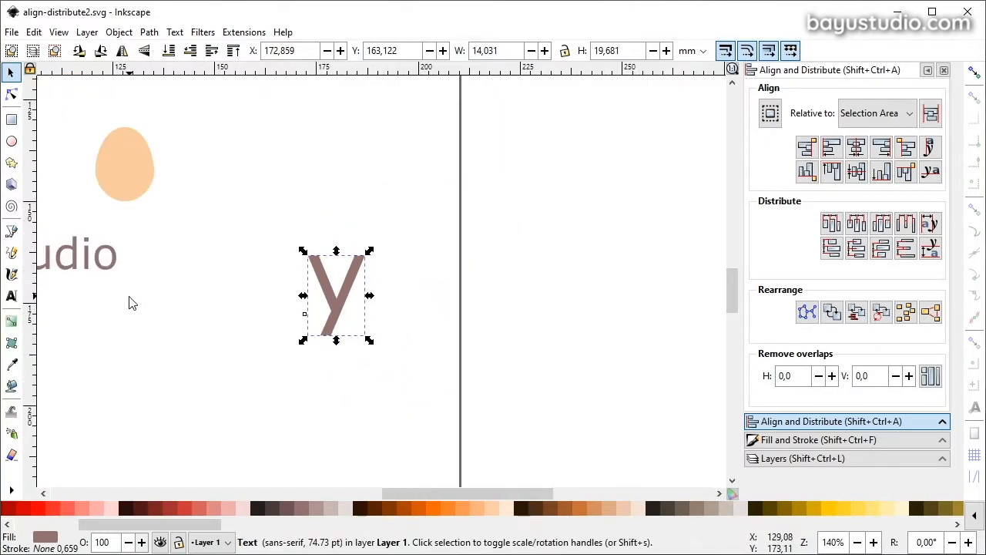
{"action": "left_click", "coordinate": [388, 475]}
- Select the texts studio and bayu one after the other, examine each one's baseline anchor up close, and clear the selection
{"action": "left_click_drag", "start_coordinate": [390, 493], "coordinate": [332, 493]}
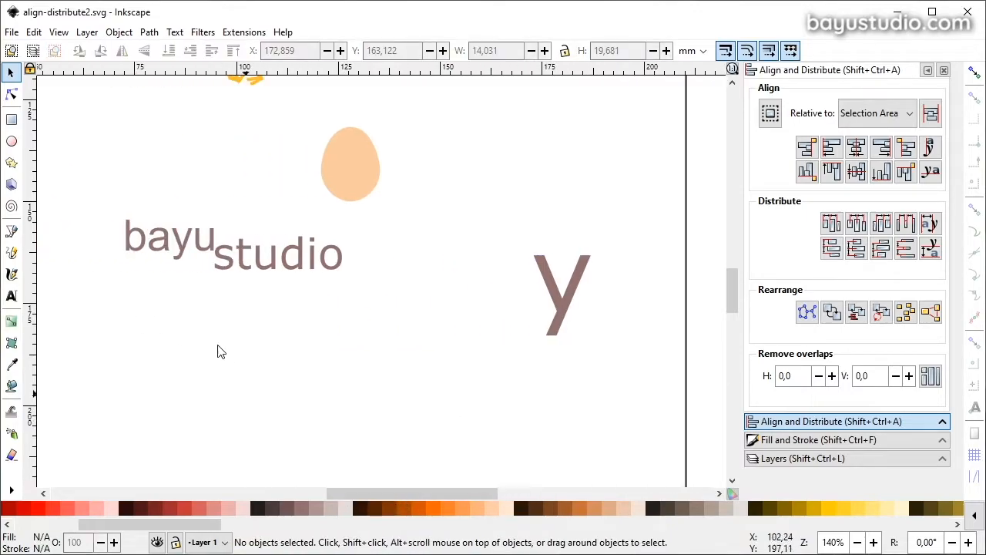
{"action": "left_click", "coordinate": [169, 250]}
{"action": "left_click", "coordinate": [239, 260]}
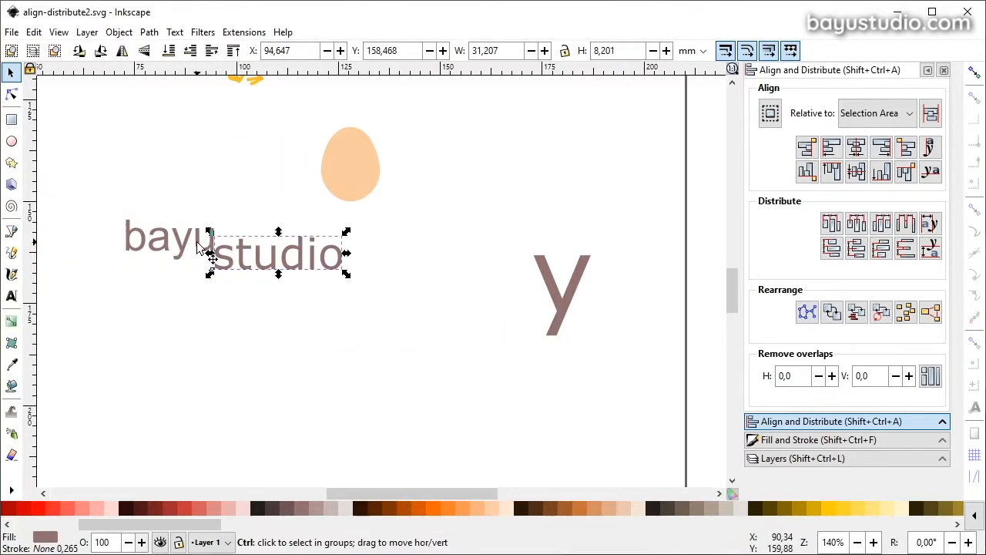
{"action": "scroll", "coordinate": [231, 258], "scroll_direction": "up", "scroll_amount": 3}
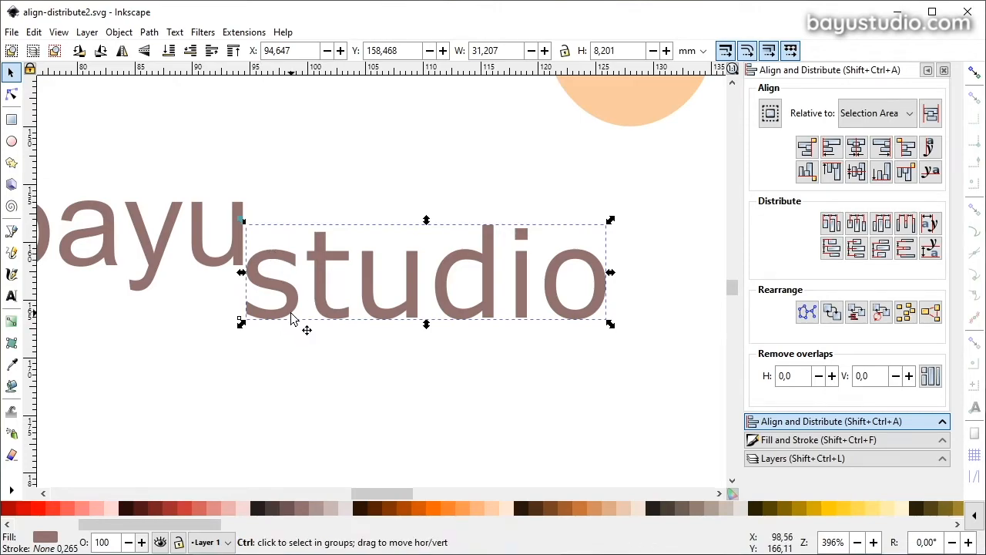
{"action": "scroll", "coordinate": [298, 323], "scroll_direction": "up", "scroll_amount": 1}
{"action": "left_click_drag", "start_coordinate": [383, 495], "coordinate": [387, 497]}
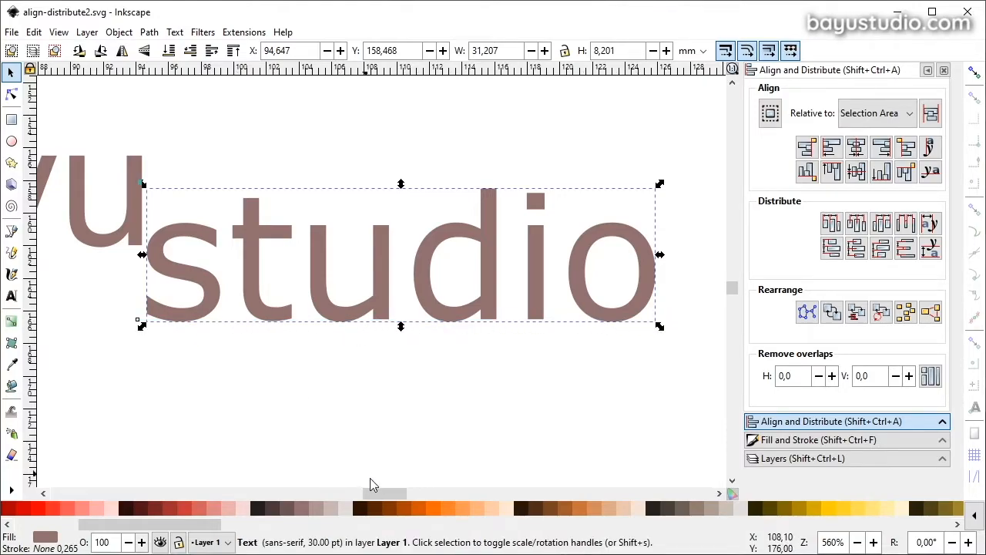
{"action": "left_click_drag", "start_coordinate": [380, 496], "coordinate": [360, 496]}
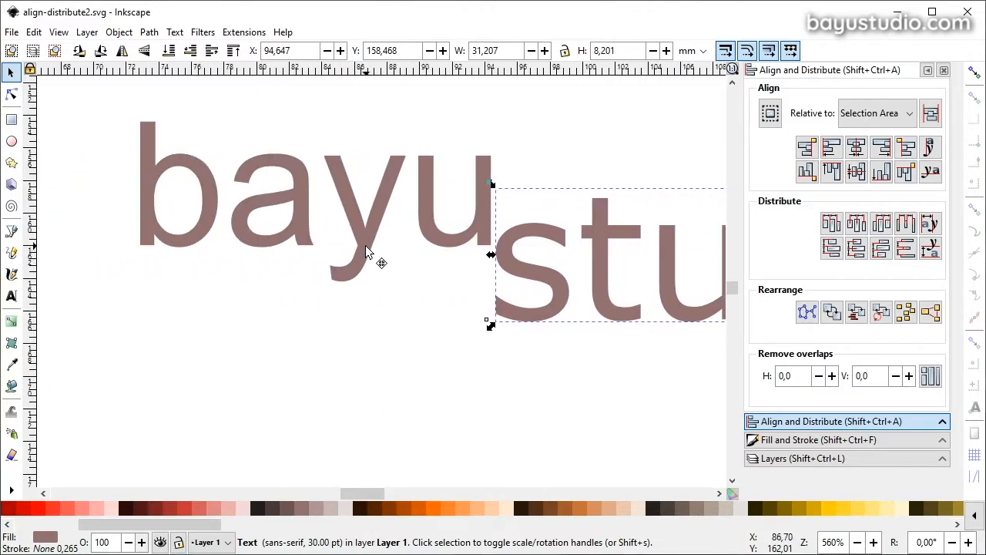
{"action": "left_click", "coordinate": [216, 258]}
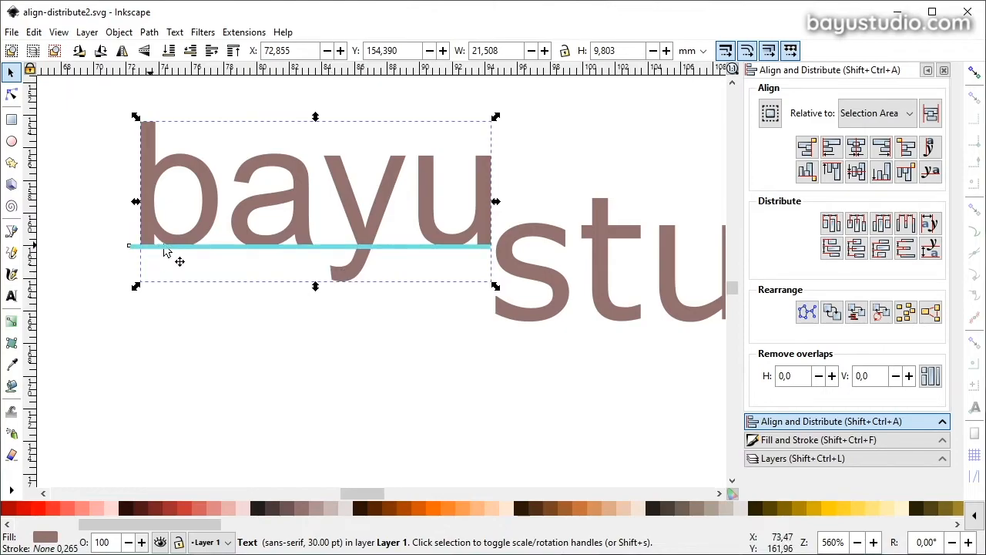
{"action": "scroll", "coordinate": [473, 270], "scroll_direction": "down", "scroll_amount": 4}
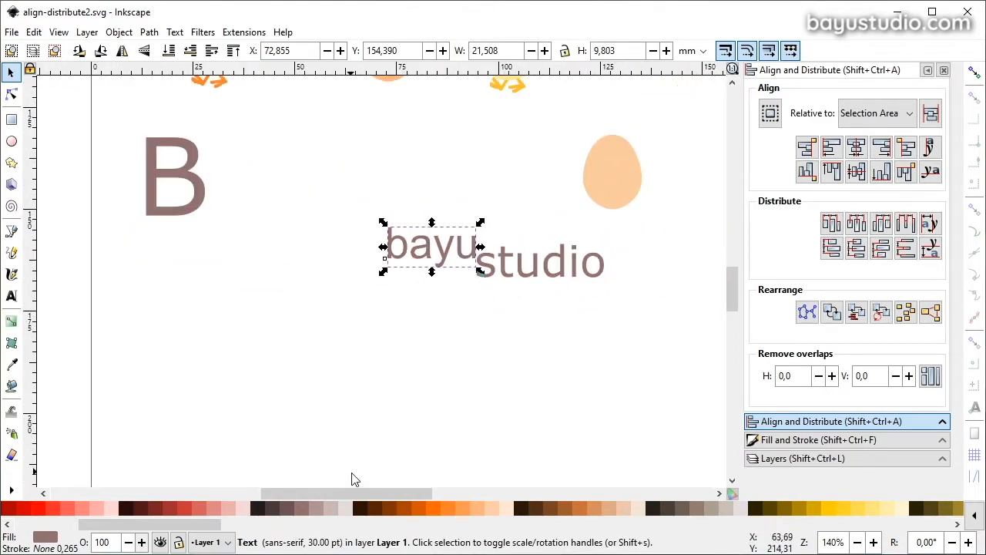
{"action": "left_click_drag", "start_coordinate": [355, 494], "coordinate": [372, 494]}
{"action": "scroll", "coordinate": [484, 367], "scroll_direction": "up", "scroll_amount": 3}
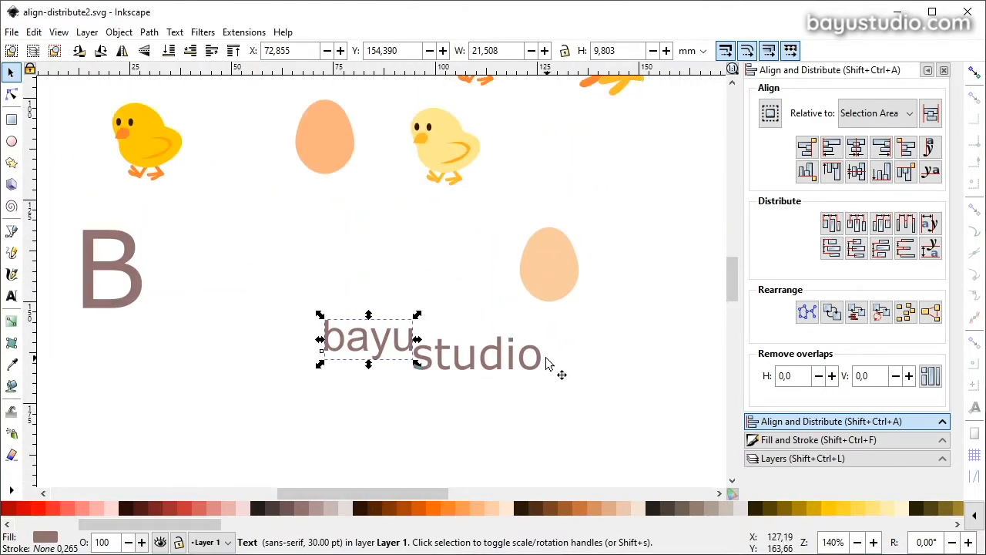
{"action": "left_click", "coordinate": [247, 412]}
- Select every object on the page, try aligning the texts along a common baseline, and inspect their baseline anchors
{"action": "scroll", "coordinate": [187, 376], "scroll_direction": "down", "scroll_amount": 3, "text": "ctrl"}
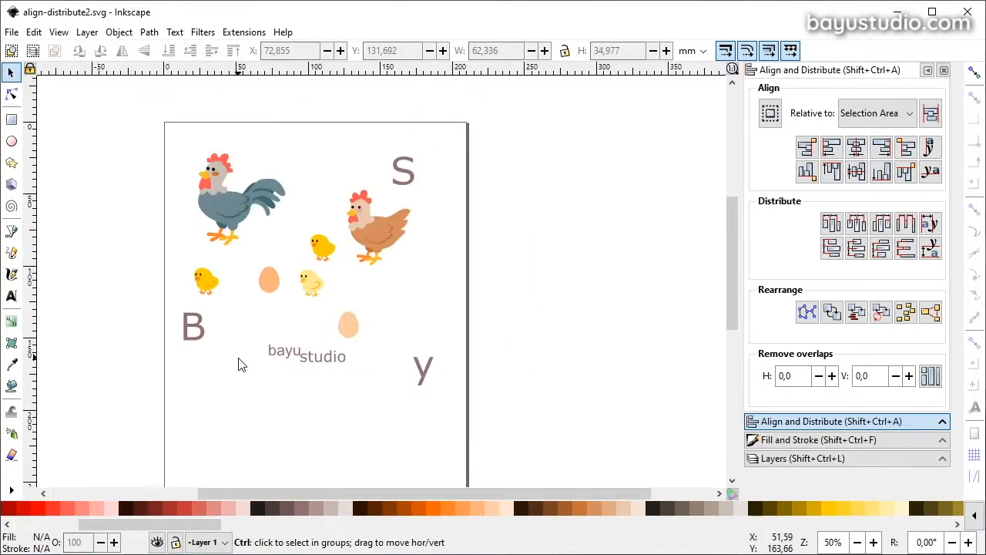
{"action": "left_click_drag", "start_coordinate": [142, 416], "coordinate": [525, 112]}
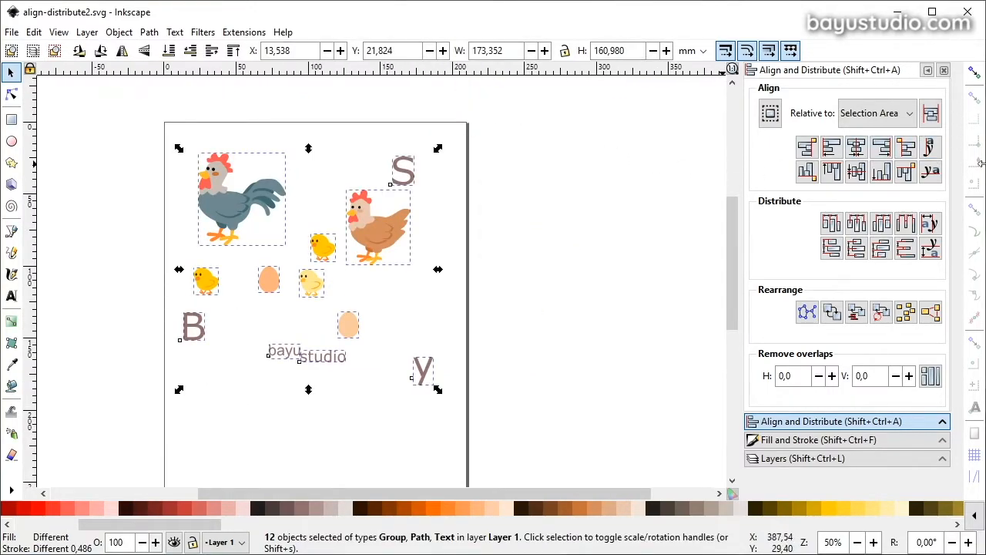
{"action": "left_click", "coordinate": [933, 185]}
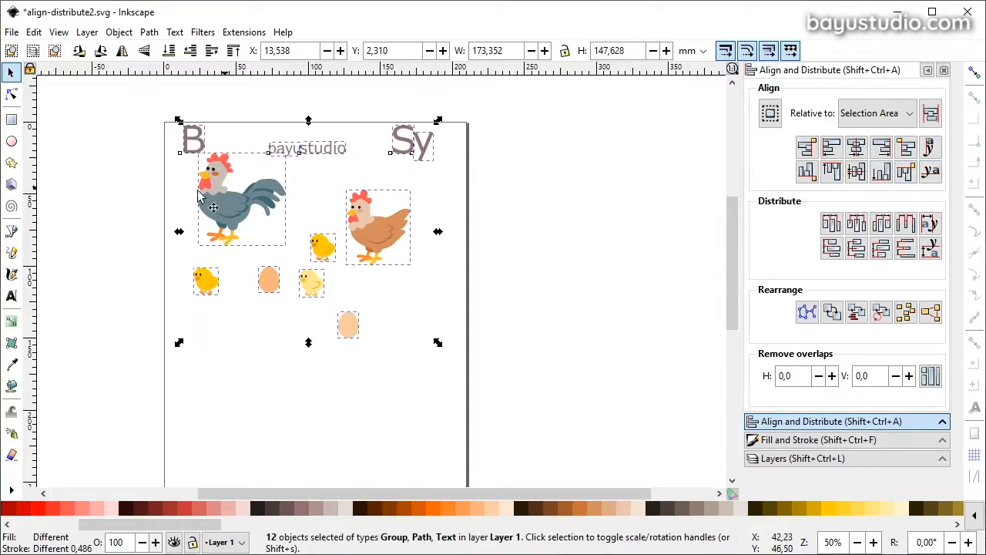
{"action": "scroll", "coordinate": [278, 128], "scroll_direction": "up", "scroll_amount": 2}
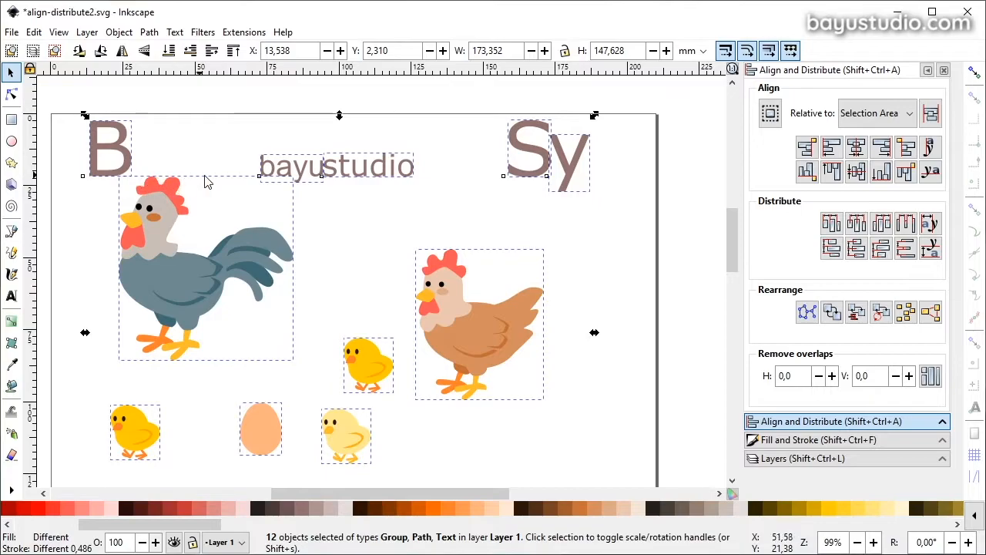
{"action": "scroll", "coordinate": [516, 185], "scroll_direction": "up", "scroll_amount": 3}
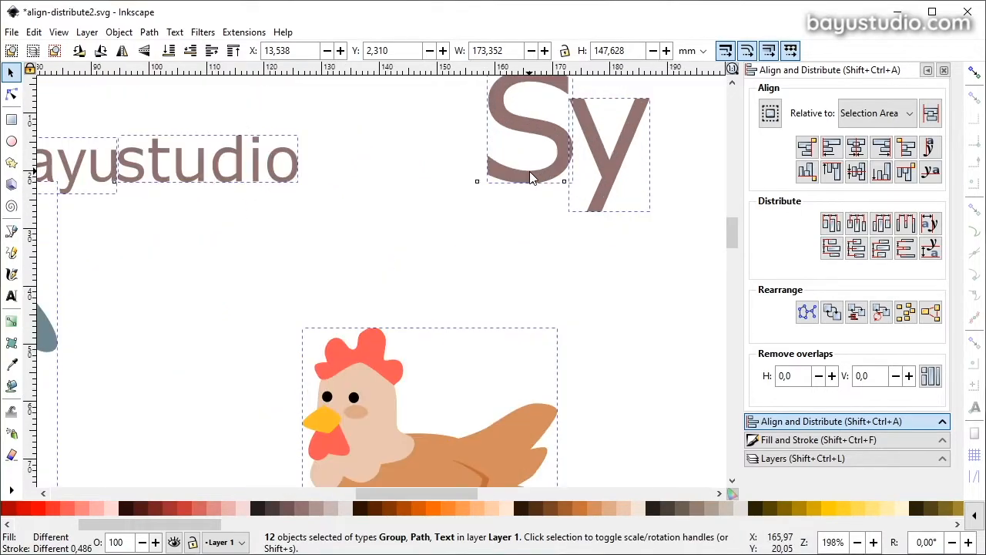
{"action": "scroll", "coordinate": [493, 198], "scroll_direction": "up", "scroll_amount": 4}
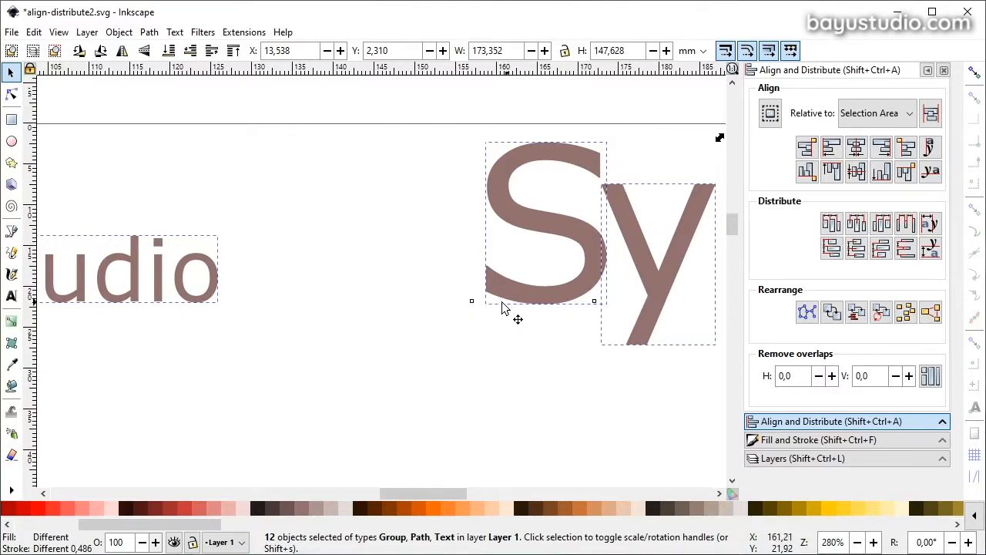
{"action": "scroll", "coordinate": [368, 306], "scroll_direction": "down", "scroll_amount": 3}
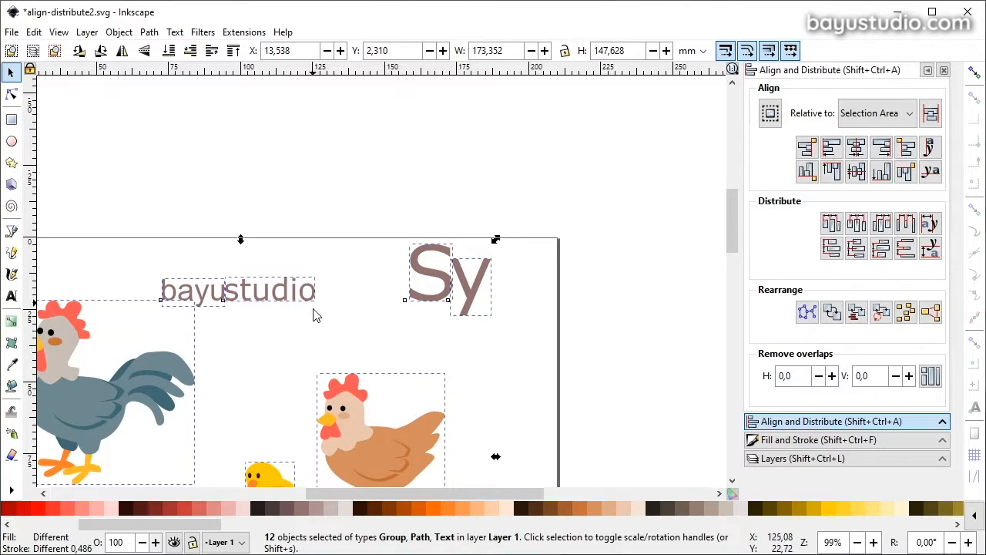
{"action": "left_click_drag", "start_coordinate": [411, 493], "coordinate": [367, 494]}
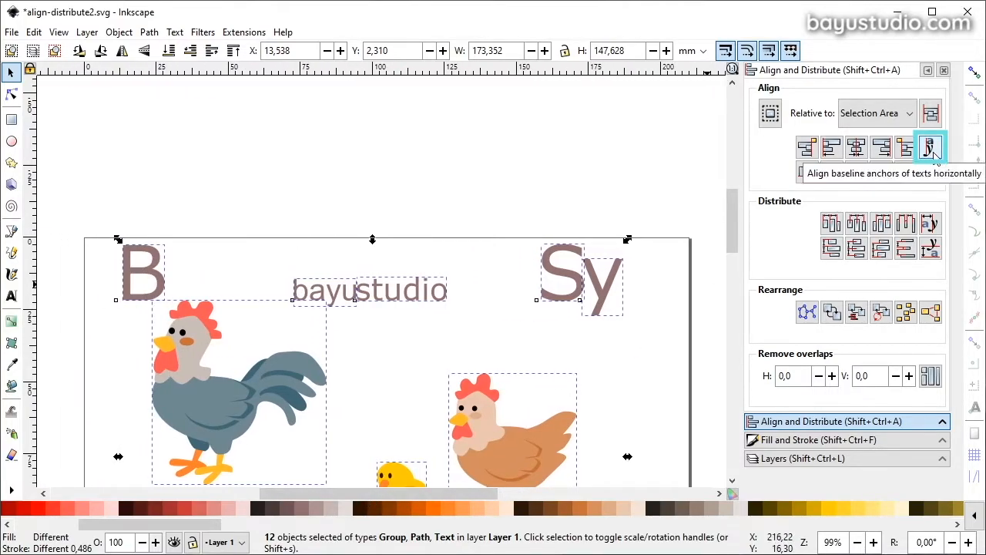
- Try aligning the baseline anchors of the texts horizontally, inspect the stacked letters, and undo that alignment
{"action": "left_click", "coordinate": [930, 148]}
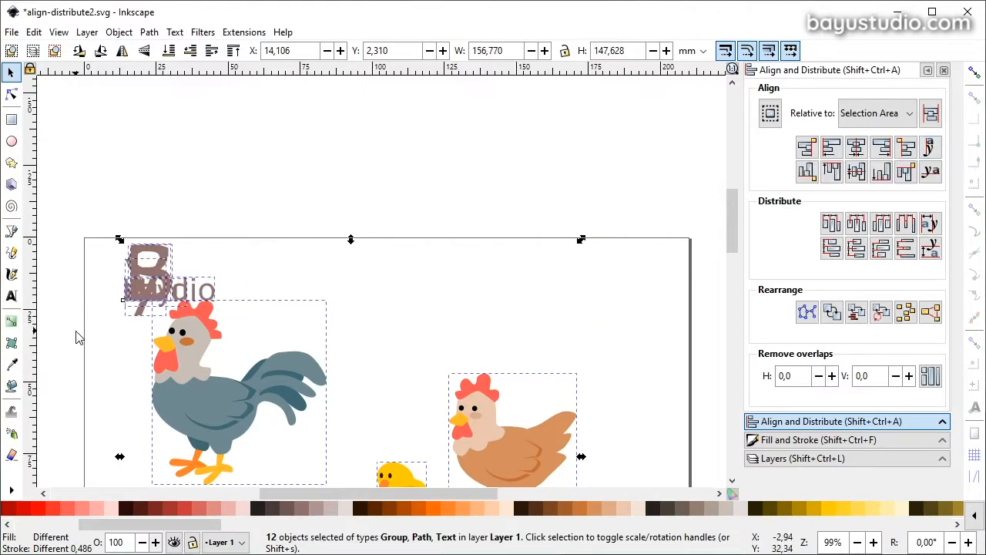
{"action": "scroll", "coordinate": [150, 308], "scroll_direction": "up", "scroll_amount": 6}
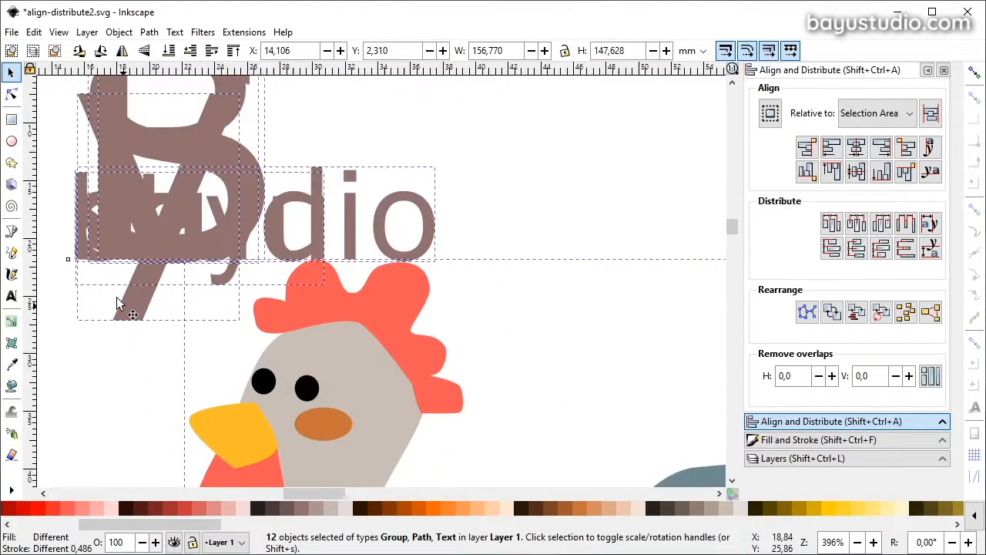
{"action": "scroll", "coordinate": [249, 308], "scroll_direction": "down", "scroll_amount": 2}
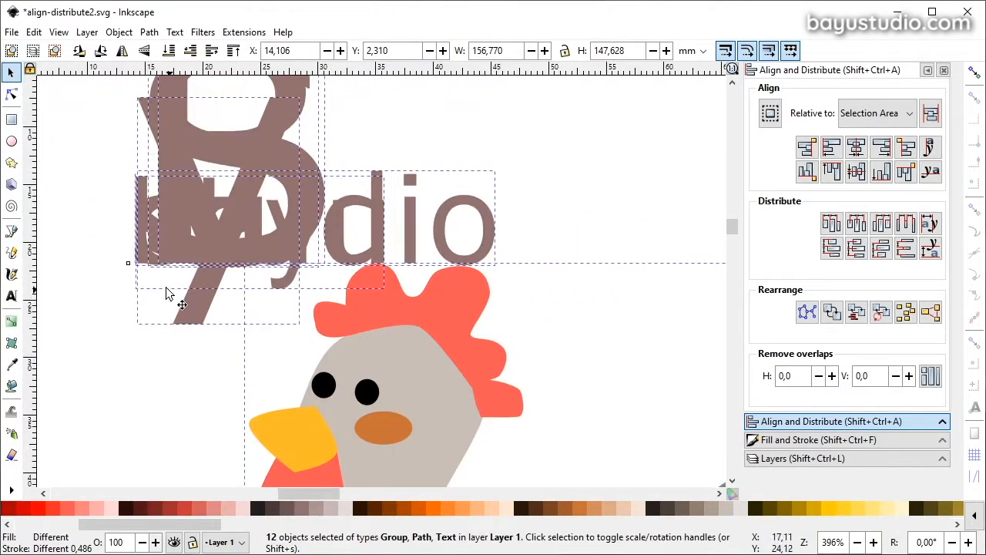
{"action": "key", "text": "ctrl+z"}
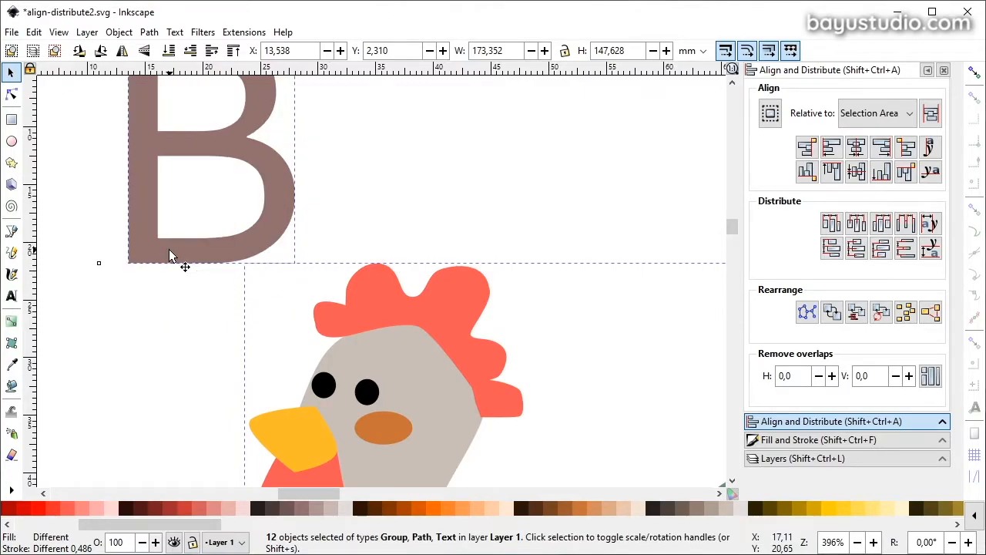
- Undo the common baseline alignment of the texts and clear the selection
{"action": "scroll", "coordinate": [511, 258], "scroll_direction": "down", "scroll_amount": 6}
{"action": "key", "text": "ctrl+s"}
{"action": "scroll", "coordinate": [593, 276], "scroll_direction": "down", "scroll_amount": 3}
{"action": "left_click", "coordinate": [657, 372]}
- Select the texts bayu and studio and move them together to about X 71.5 mm, Y 160.1 mm, below the lower egg
{"action": "left_click_drag", "start_coordinate": [419, 491], "coordinate": [480, 495]}
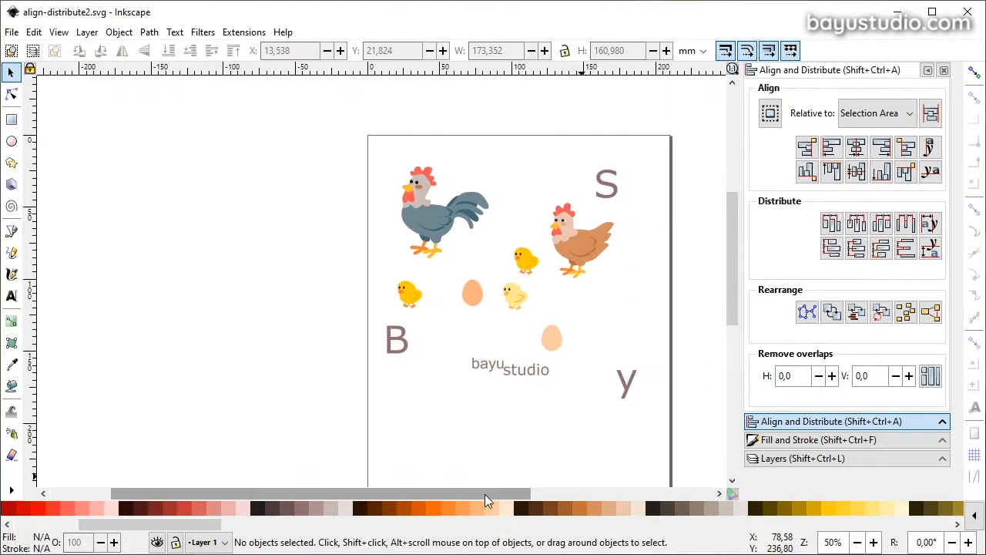
{"action": "scroll", "coordinate": [550, 398], "scroll_direction": "up", "scroll_amount": 4}
{"action": "left_click_drag", "start_coordinate": [185, 352], "coordinate": [525, 253]}
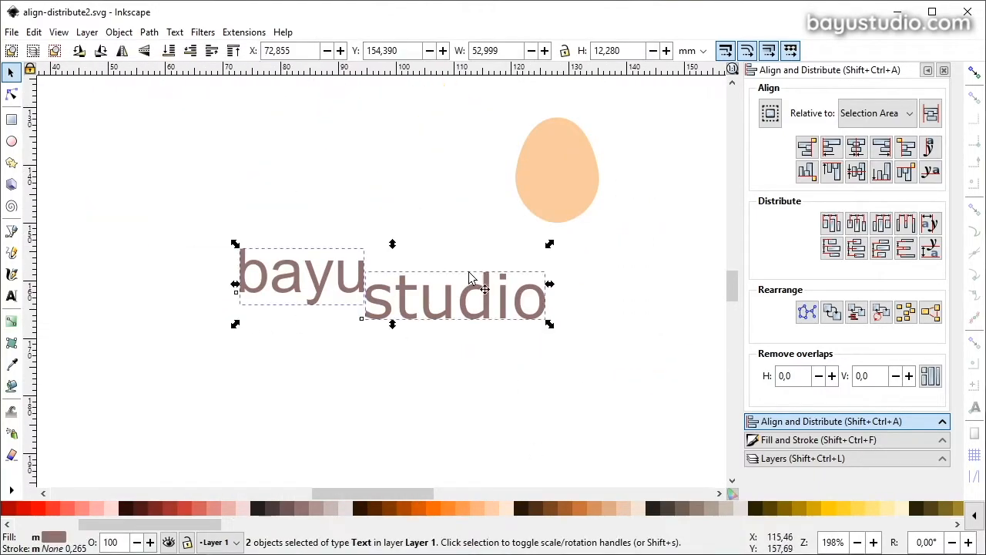
{"action": "left_click_drag", "start_coordinate": [370, 305], "coordinate": [373, 339]}
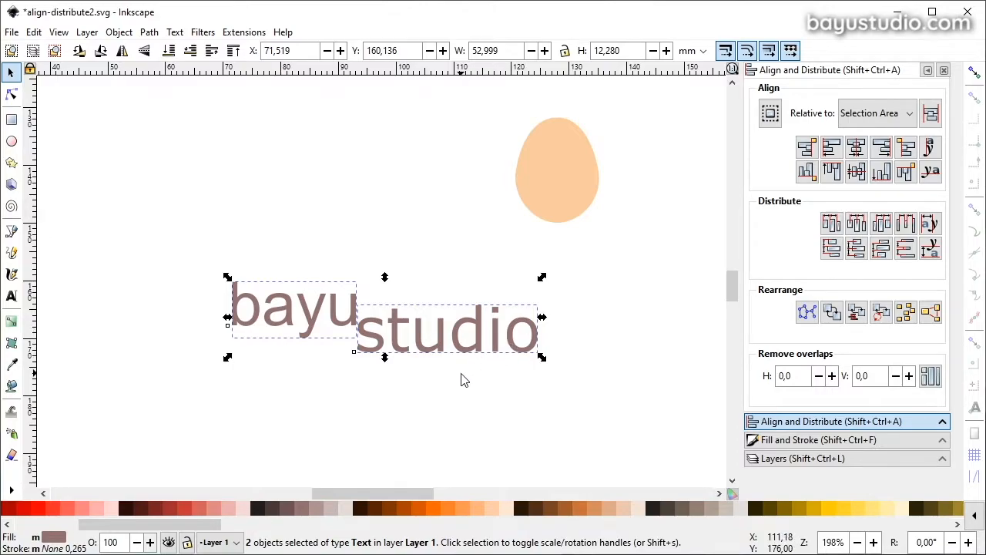
{"action": "scroll", "coordinate": [399, 297], "scroll_direction": "down", "scroll_amount": 1}
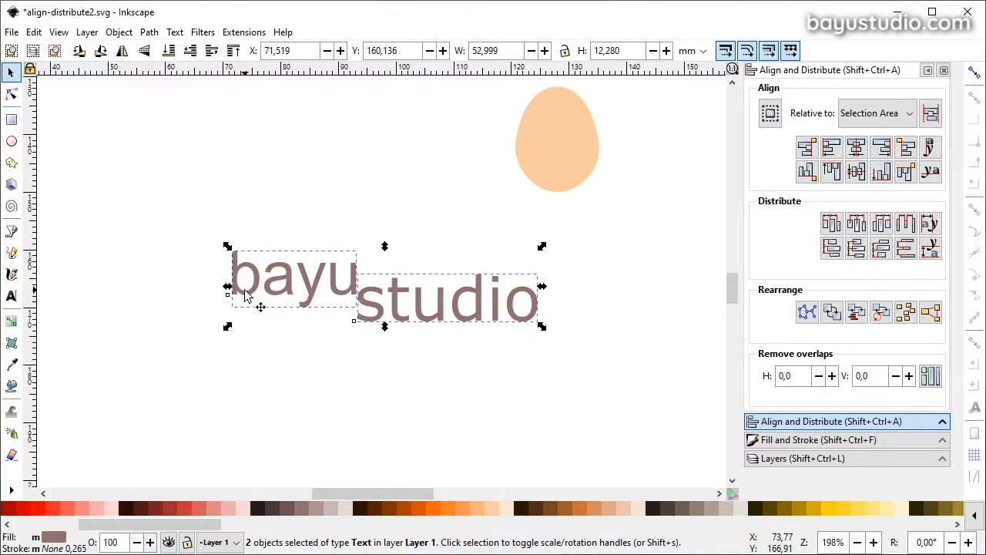
- Move the text studio up beside bayu so that the pair spans about 55.1 mm, and select both texts
{"action": "left_click_drag", "start_coordinate": [194, 373], "coordinate": [605, 243]}
{"action": "left_click", "coordinate": [425, 333]}
{"action": "left_click_drag", "start_coordinate": [422, 303], "coordinate": [452, 285]}
{"action": "left_click_drag", "start_coordinate": [177, 342], "coordinate": [606, 229]}
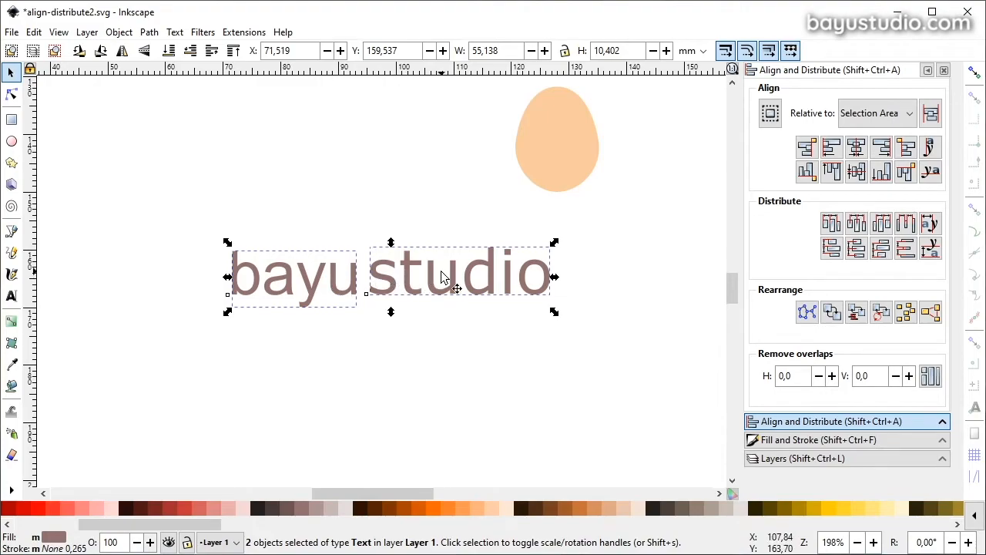
- Align the texts bayu and studio on a common baseline, undo the alignment once, and apply it again
{"action": "left_click", "coordinate": [930, 171]}
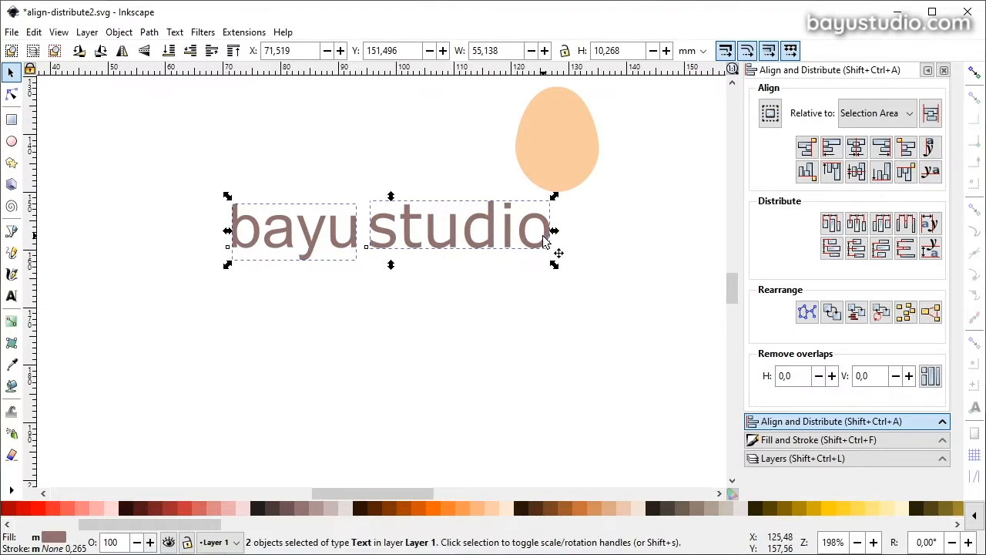
{"action": "key", "text": "ctrl+z"}
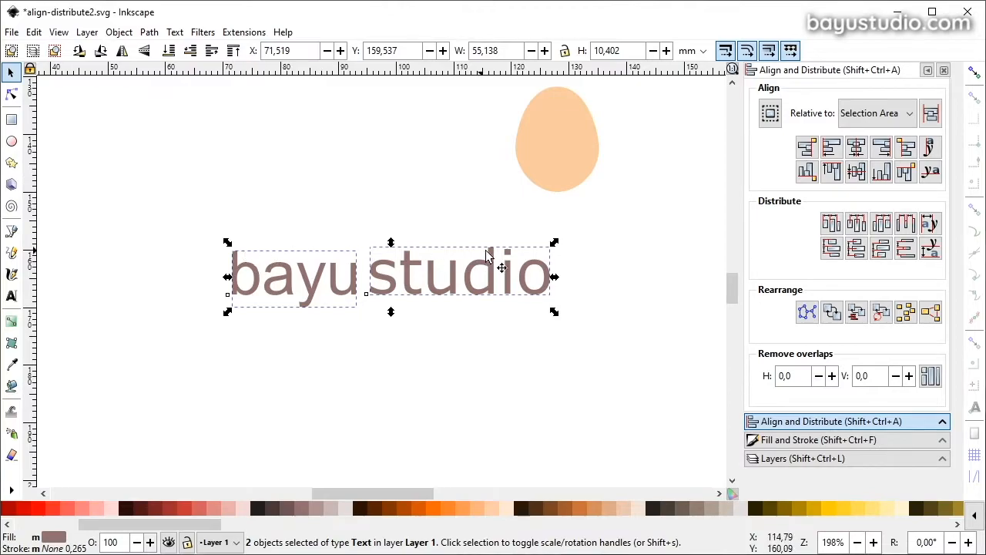
{"action": "left_click", "coordinate": [932, 173]}
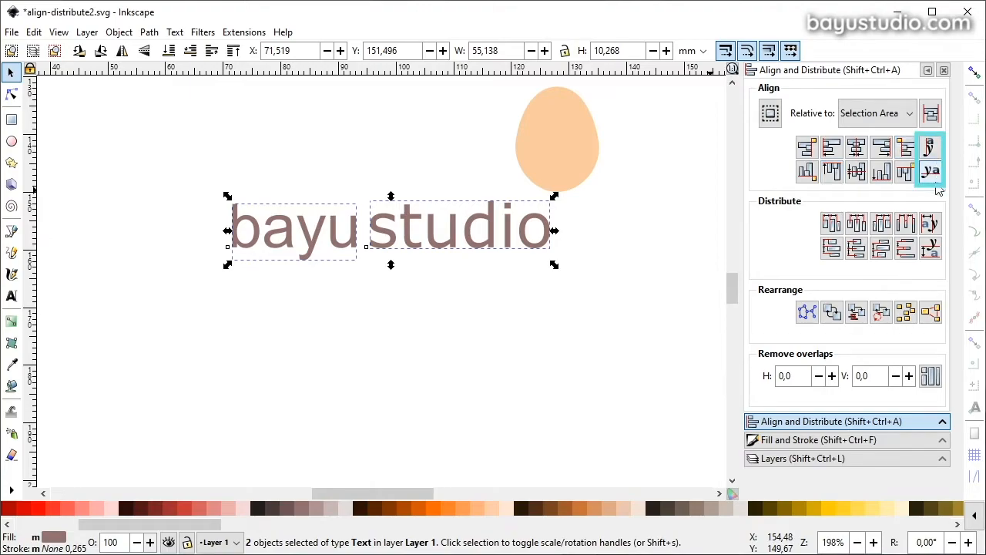
- Set the alignment reference to Page and select every object on the page
{"action": "scroll", "coordinate": [453, 253], "scroll_direction": "down", "scroll_amount": 2, "text": "ctrl"}
{"action": "scroll", "coordinate": [460, 257], "scroll_direction": "up", "scroll_amount": 8}
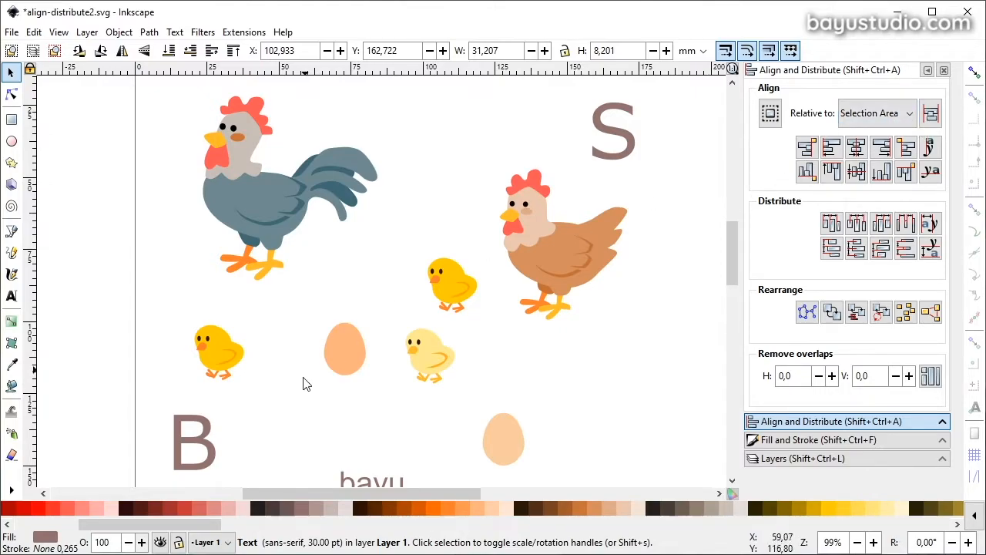
{"action": "left_click", "coordinate": [909, 114]}
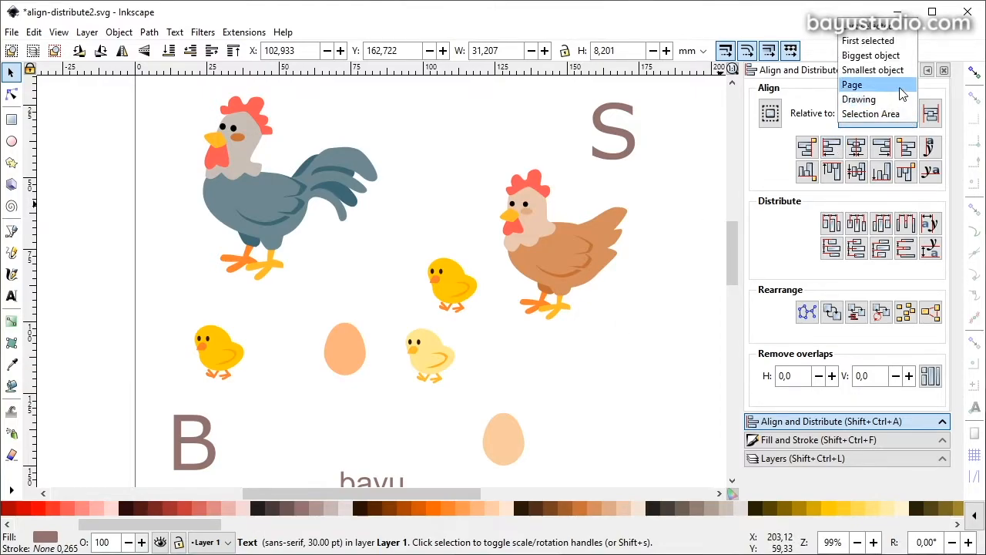
{"action": "left_click", "coordinate": [900, 86]}
{"action": "left_click", "coordinate": [647, 267]}
{"action": "scroll", "coordinate": [610, 278], "scroll_direction": "down", "scroll_amount": 1, "text": "ctrl"}
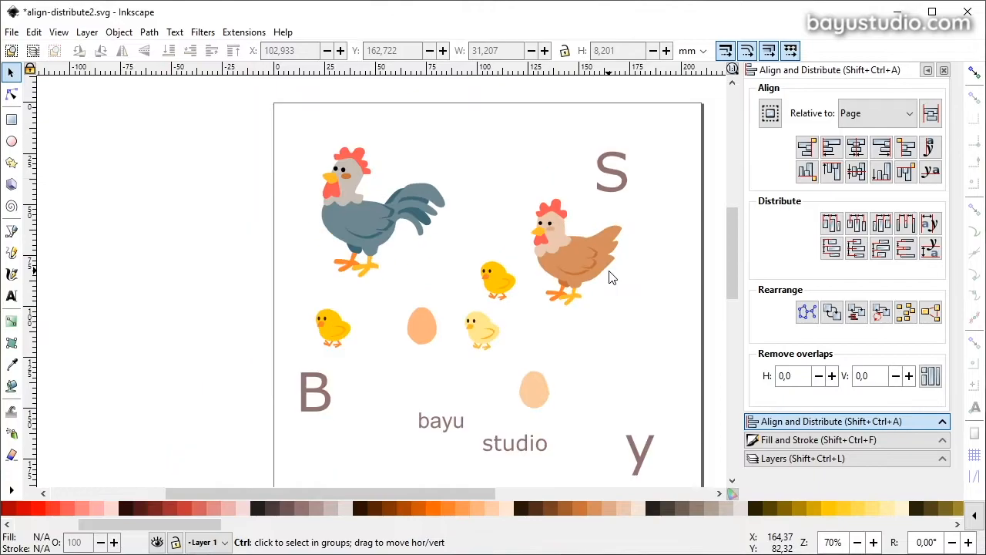
{"action": "scroll", "coordinate": [610, 278], "scroll_direction": "down", "scroll_amount": 1, "text": "ctrl"}
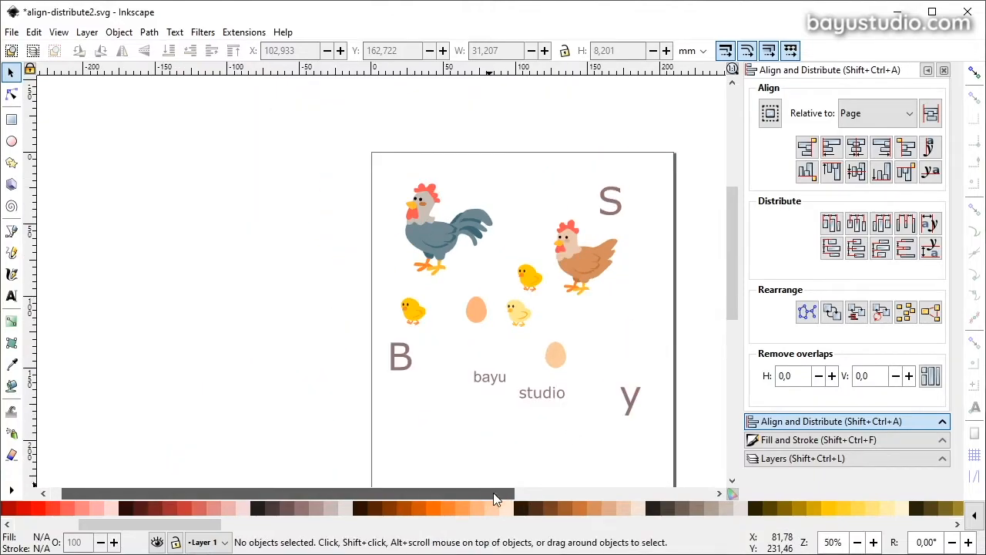
{"action": "left_click_drag", "start_coordinate": [485, 492], "coordinate": [525, 492]}
{"action": "left_click_drag", "start_coordinate": [285, 467], "coordinate": [647, 123]}
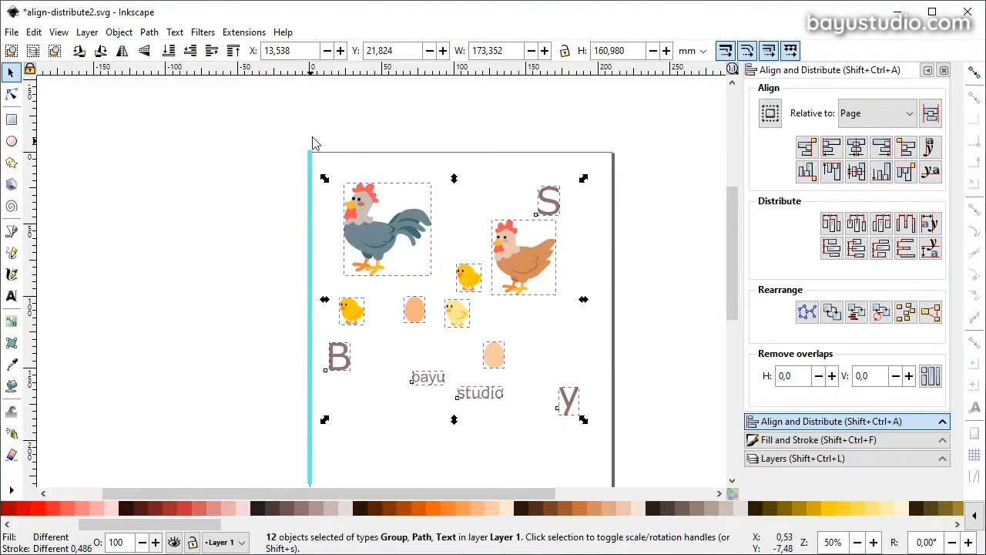
- Try aligning all objects to the page's left edge, vertical centre axis and top edge, undoing each alignment, and clear the selection
{"action": "left_click", "coordinate": [833, 149]}
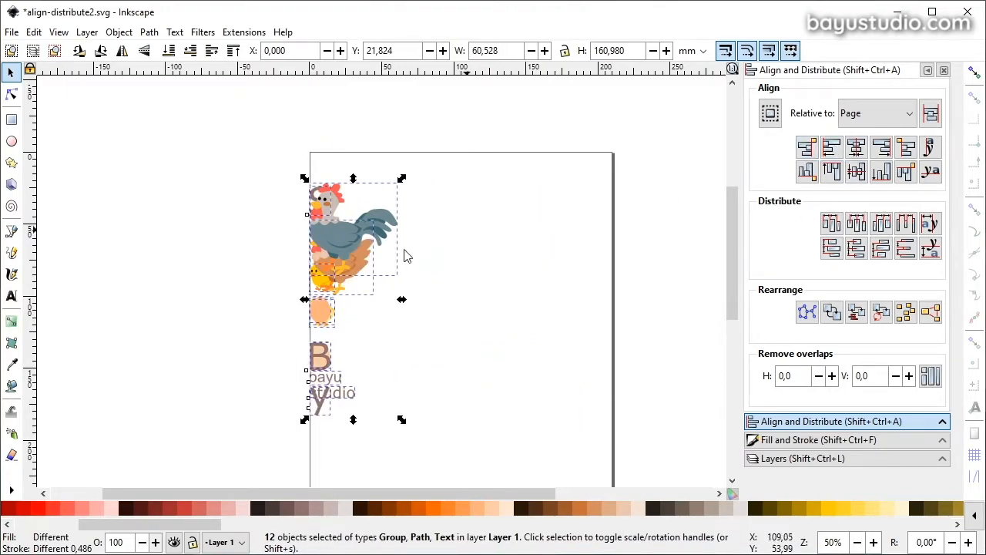
{"action": "key", "text": "ctrl+z"}
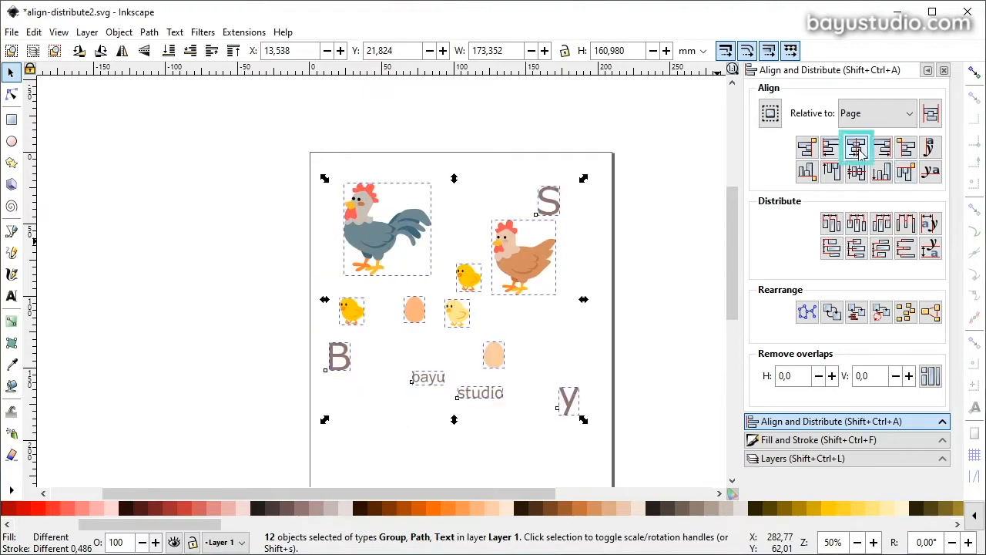
{"action": "left_click", "coordinate": [857, 150]}
{"action": "key", "text": "ctrl+z"}
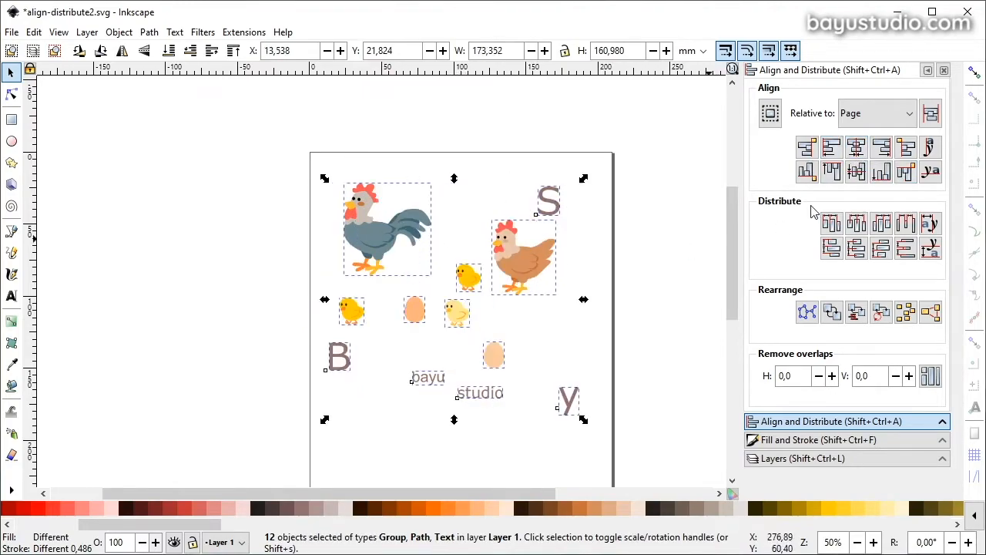
{"action": "left_click", "coordinate": [833, 171]}
{"action": "key", "text": "ctrl+z"}
{"action": "left_click", "coordinate": [457, 415]}
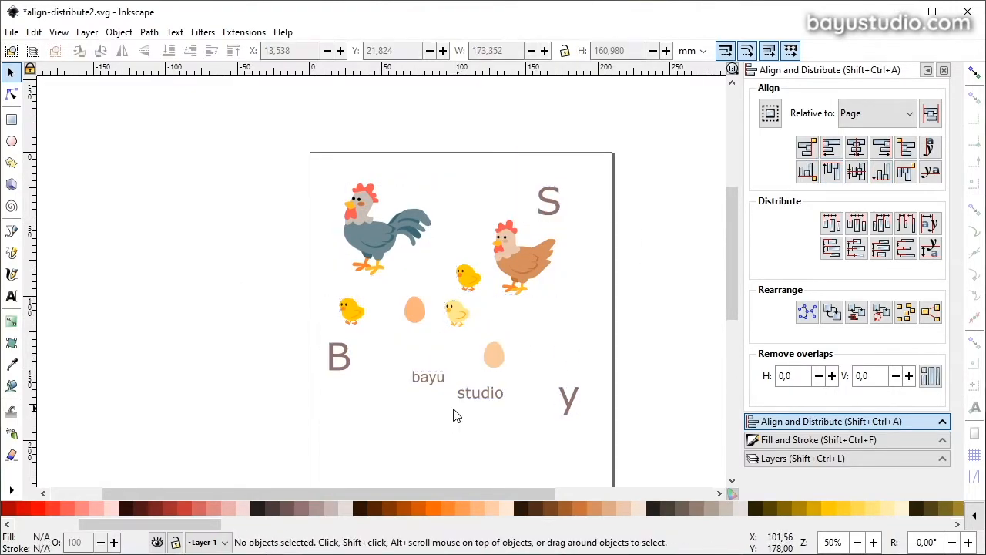
- Select the texts bayu and studio, try aligning their baselines with the page's top edge, inspect them, and undo that alignment
{"action": "left_click_drag", "start_coordinate": [402, 415], "coordinate": [518, 361]}
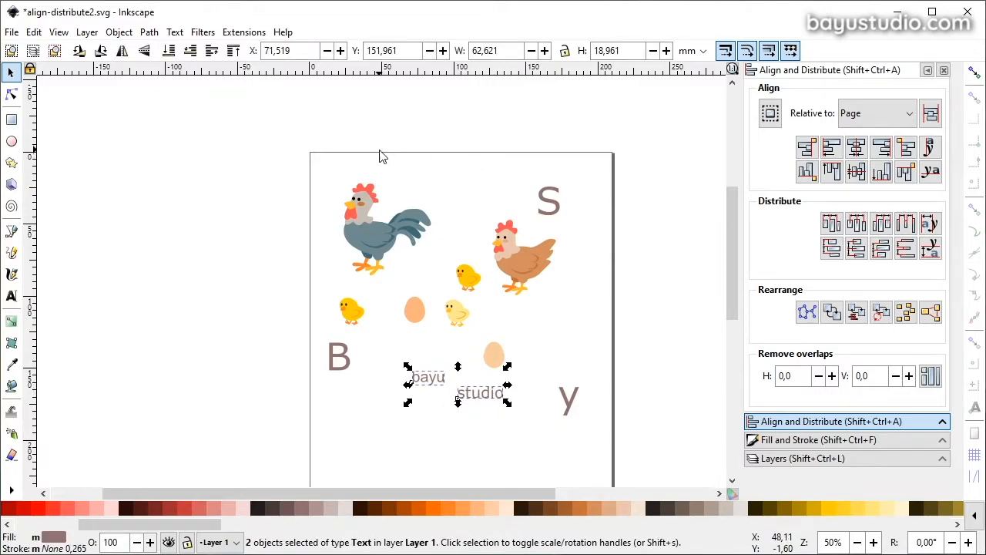
{"action": "left_click", "coordinate": [907, 174]}
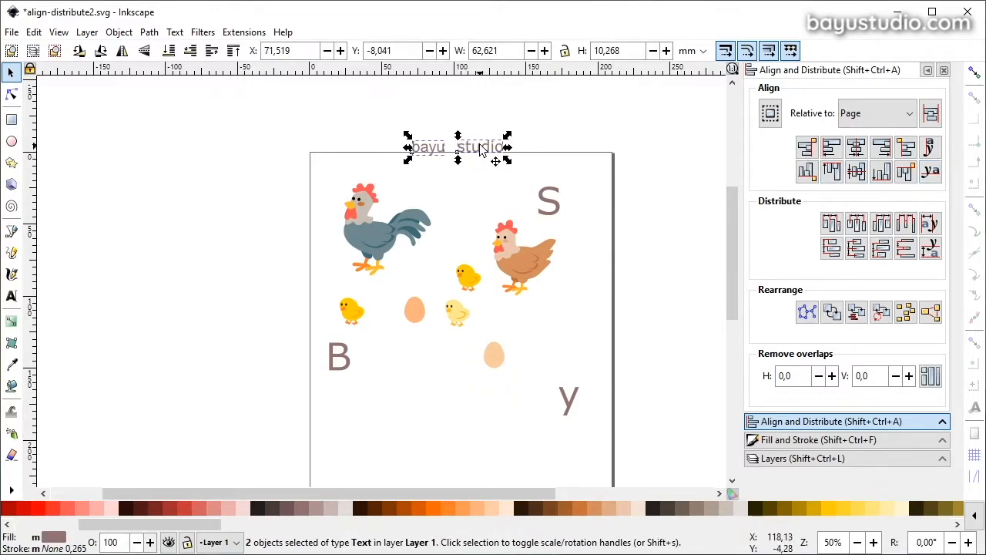
{"action": "scroll", "coordinate": [478, 145], "scroll_direction": "up", "scroll_amount": 2, "text": "ctrl"}
{"action": "scroll", "coordinate": [332, 166], "scroll_direction": "down", "scroll_amount": 2, "text": "ctrl"}
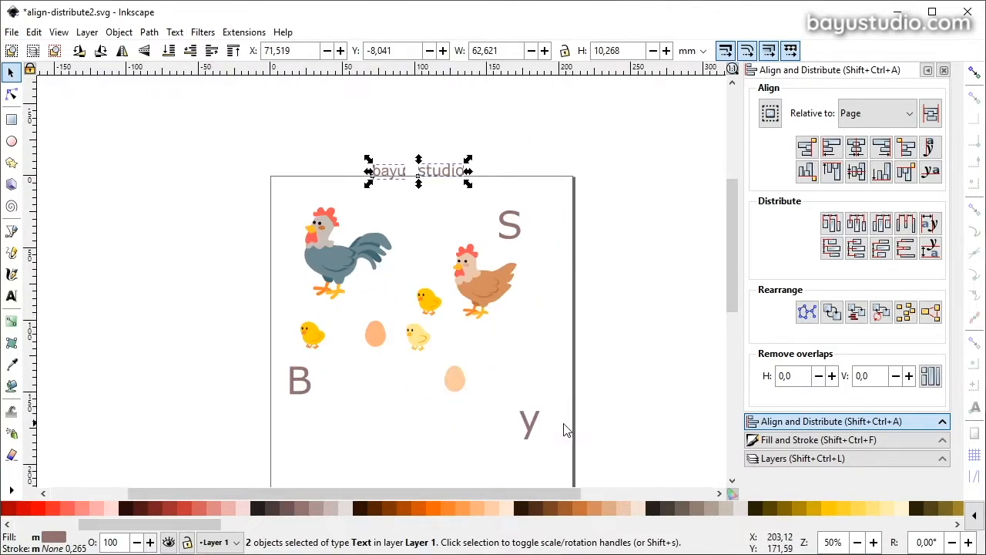
{"action": "scroll", "coordinate": [424, 159], "scroll_direction": "up", "scroll_amount": 4, "text": "ctrl"}
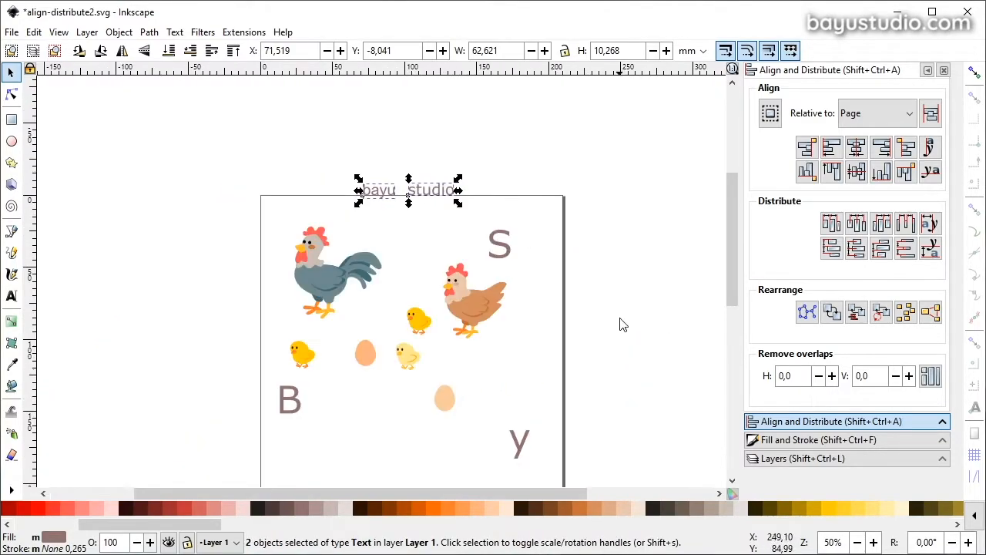
{"action": "left_click", "coordinate": [622, 323]}
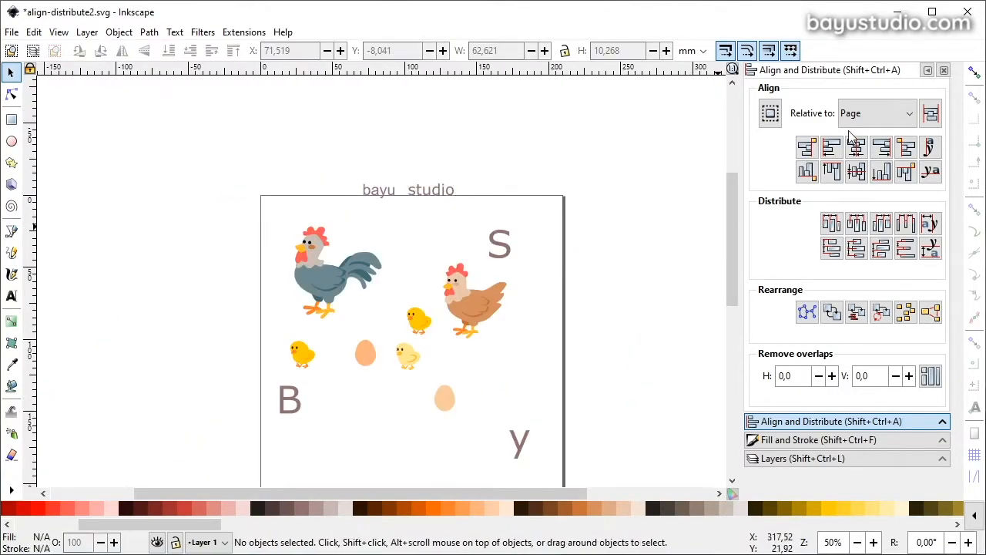
{"action": "left_click", "coordinate": [877, 114]}
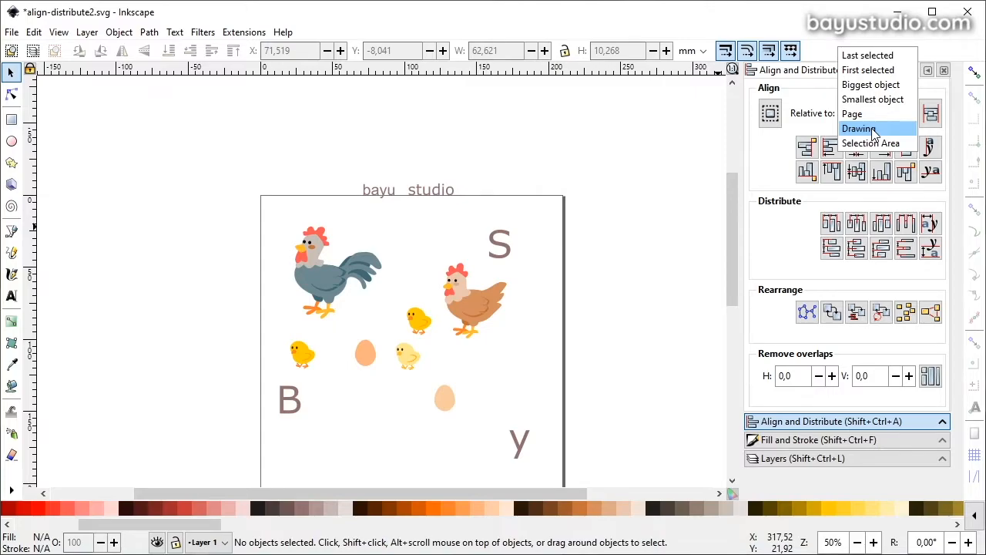
{"action": "left_click", "coordinate": [868, 114]}
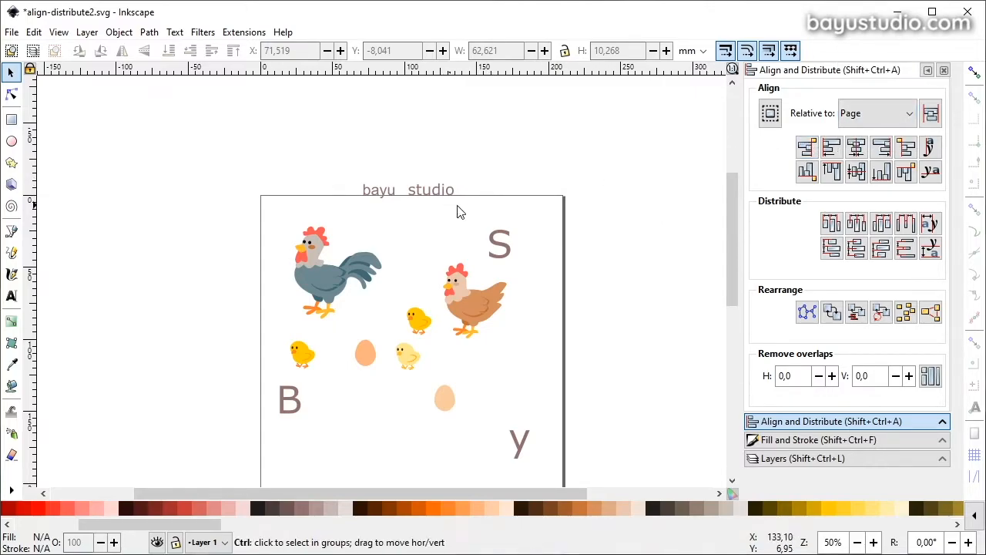
{"action": "key", "text": "ctrl+z"}
- Set the alignment reference to Last selected and select the rooster, hen, S, chicks and eggs, ending with the chick above the B
{"action": "left_click", "coordinate": [875, 113]}
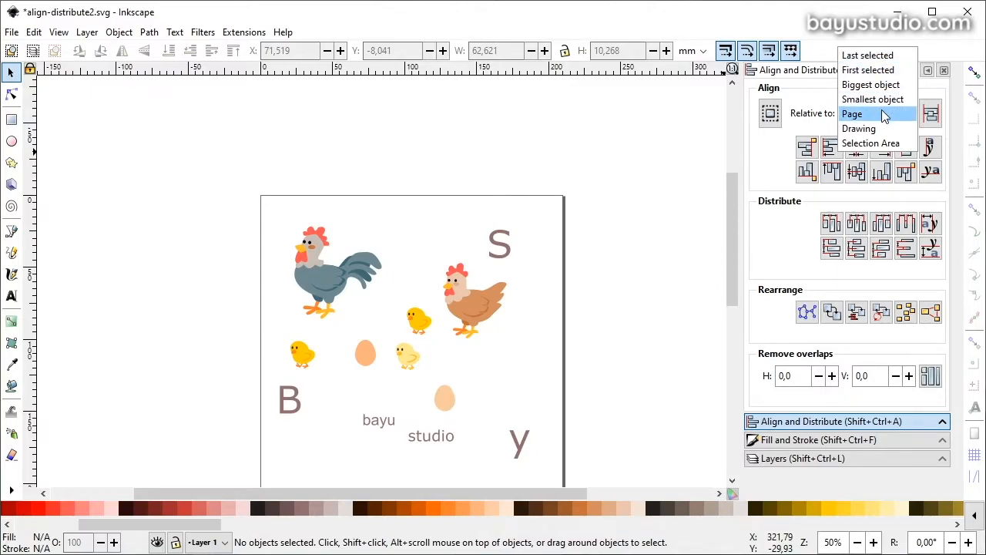
{"action": "left_click", "coordinate": [879, 59]}
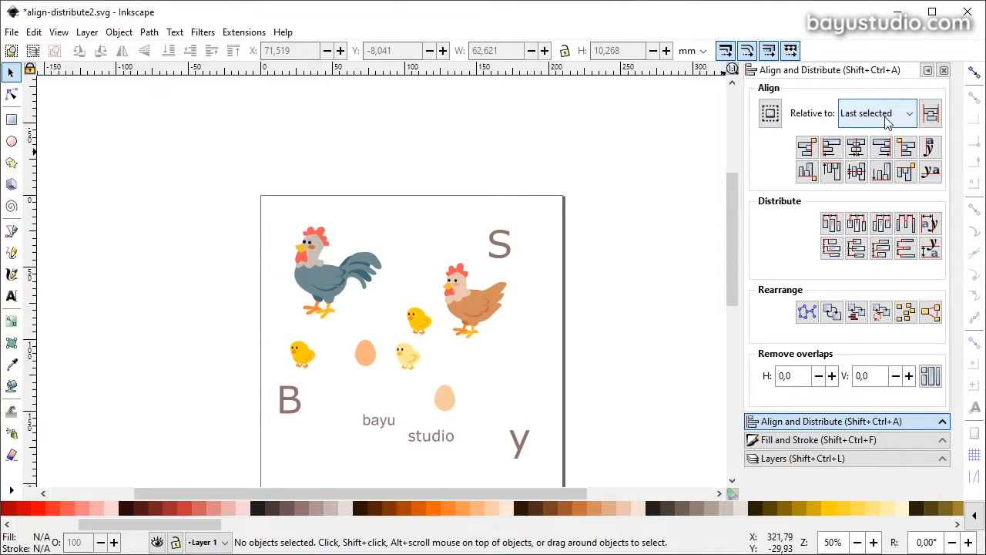
{"action": "scroll", "coordinate": [506, 323], "scroll_direction": "up", "scroll_amount": 2}
{"action": "scroll", "coordinate": [467, 318], "scroll_direction": "down", "scroll_amount": 1}
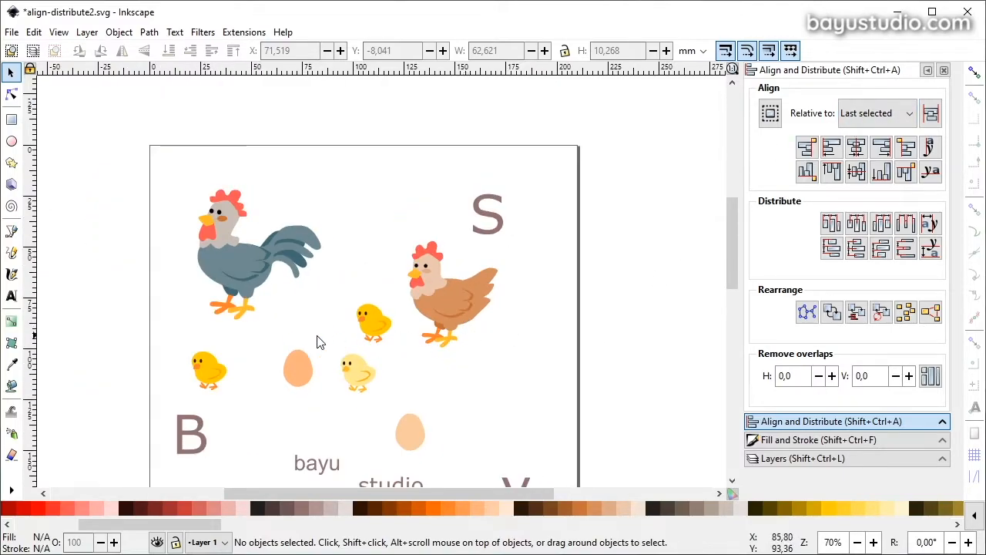
{"action": "scroll", "coordinate": [308, 335], "scroll_direction": "down", "scroll_amount": 1}
{"action": "left_click", "coordinate": [240, 234]}
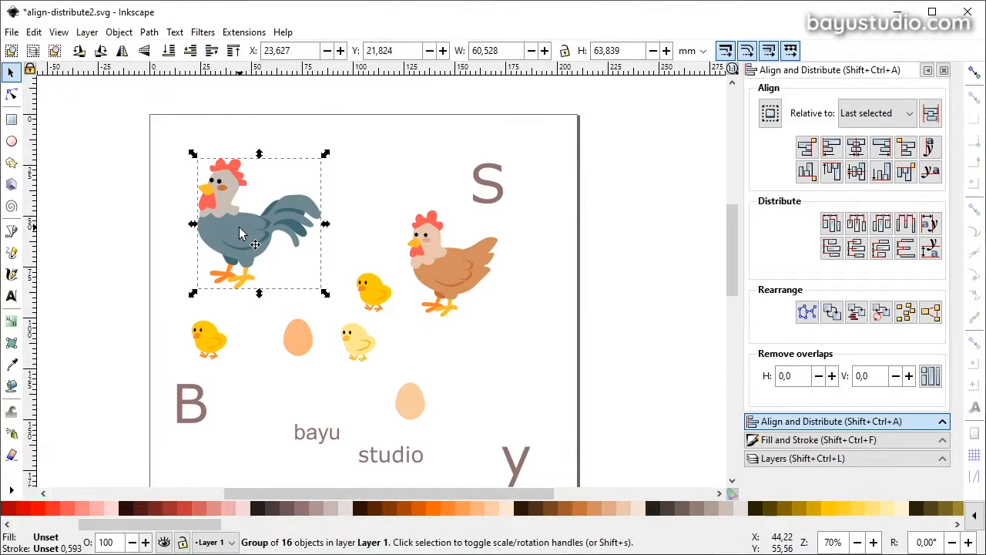
{"action": "left_click", "coordinate": [460, 255], "text": "shift"}
{"action": "left_click", "coordinate": [488, 193], "text": "shift"}
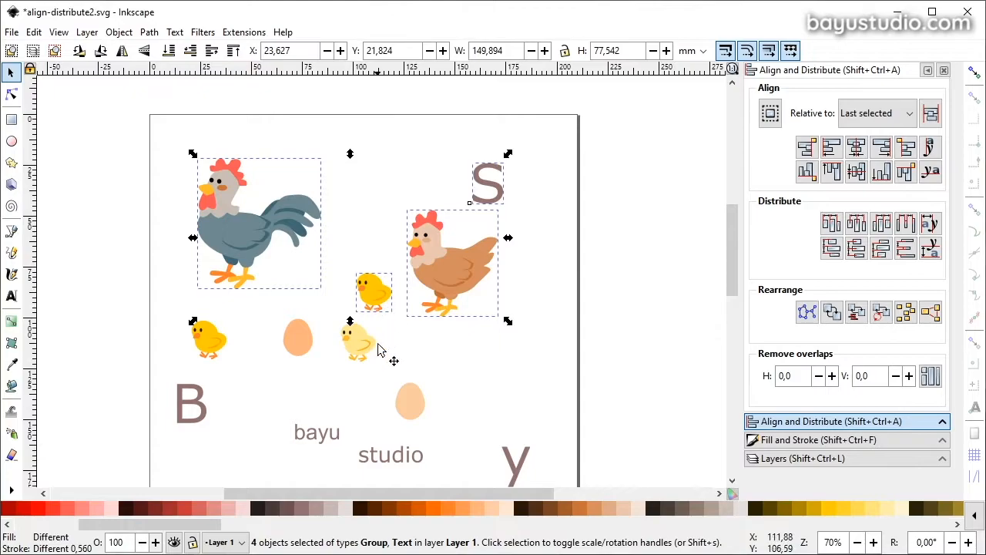
{"action": "left_click", "coordinate": [407, 399], "text": "shift"}
{"action": "left_click", "coordinate": [355, 345], "text": "shift"}
{"action": "left_click", "coordinate": [309, 341], "text": "shift"}
{"action": "left_click", "coordinate": [219, 348], "text": "shift"}
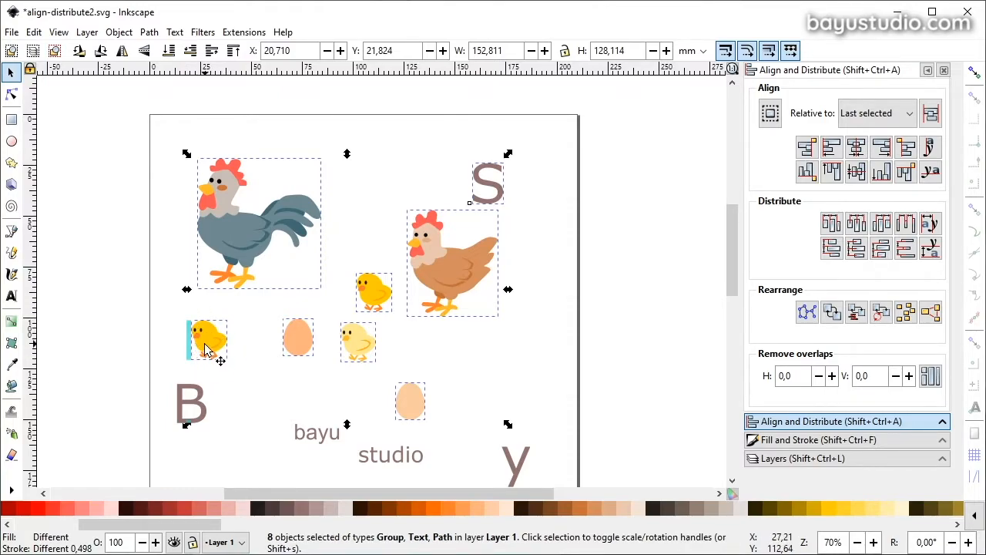
- Try aligning the selected objects' left edges, top edges, and right edges to the left edge of the last selected chick, undoing each alignment
{"action": "left_click", "coordinate": [831, 148]}
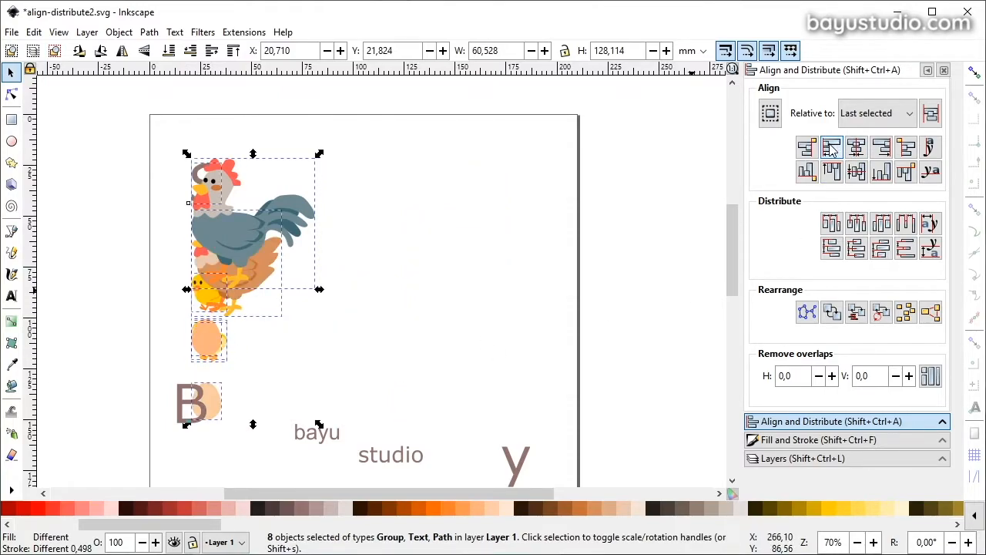
{"action": "key", "text": "ctrl+z"}
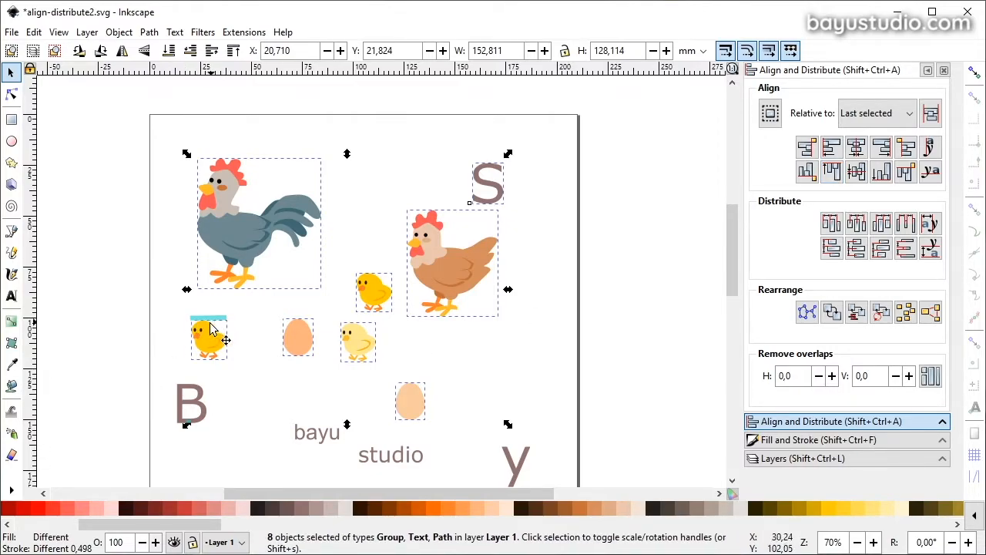
{"action": "left_click", "coordinate": [836, 176]}
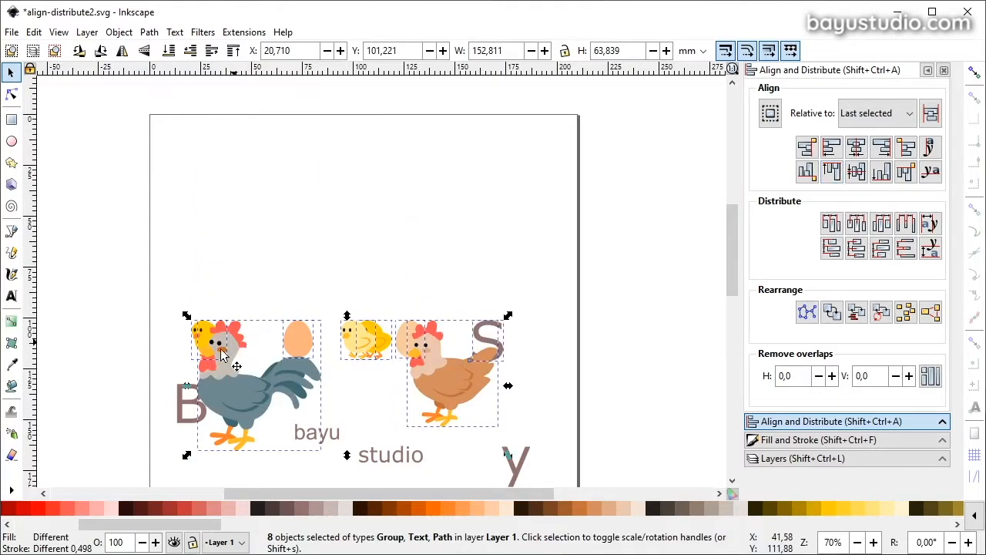
{"action": "key", "text": "ctrl+z"}
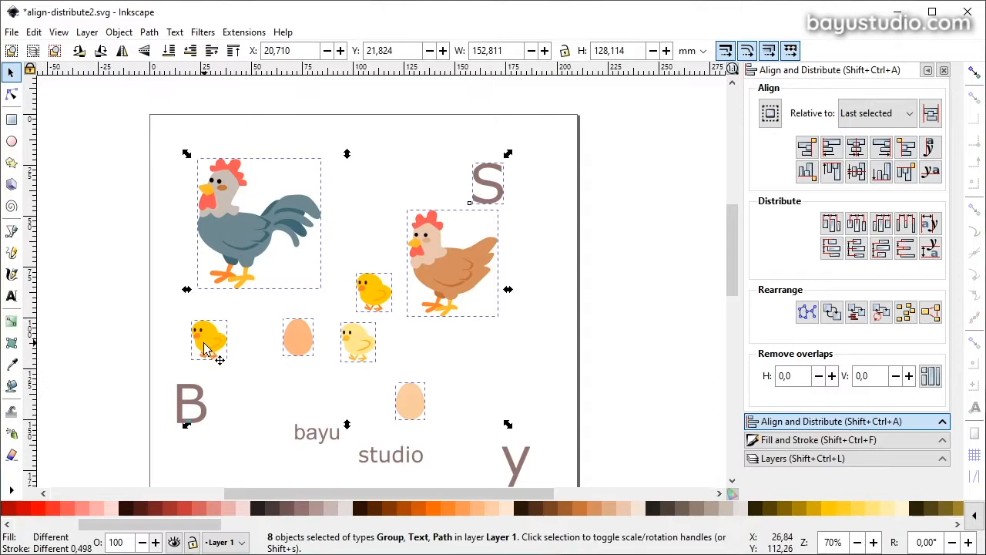
{"action": "left_click", "coordinate": [807, 148]}
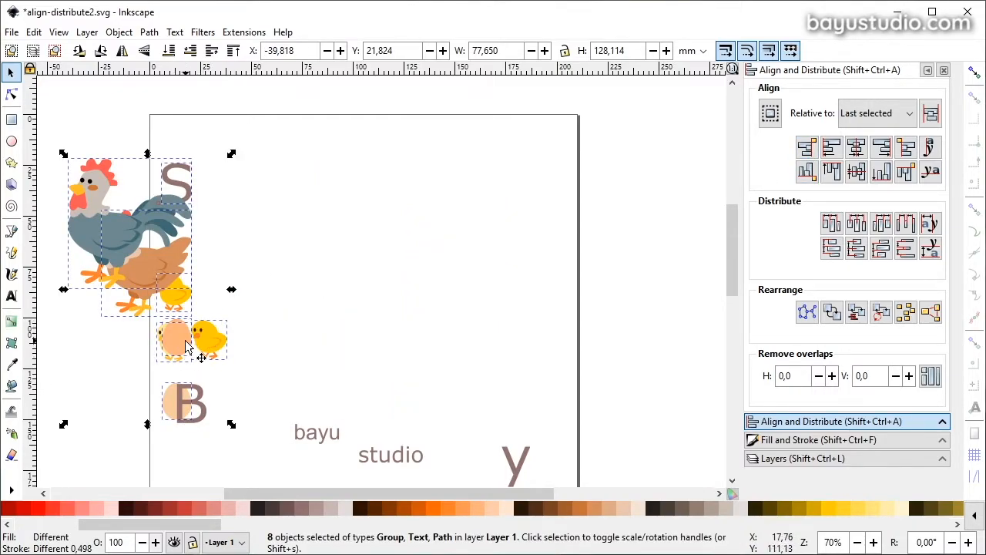
{"action": "key", "text": "ctrl+z"}
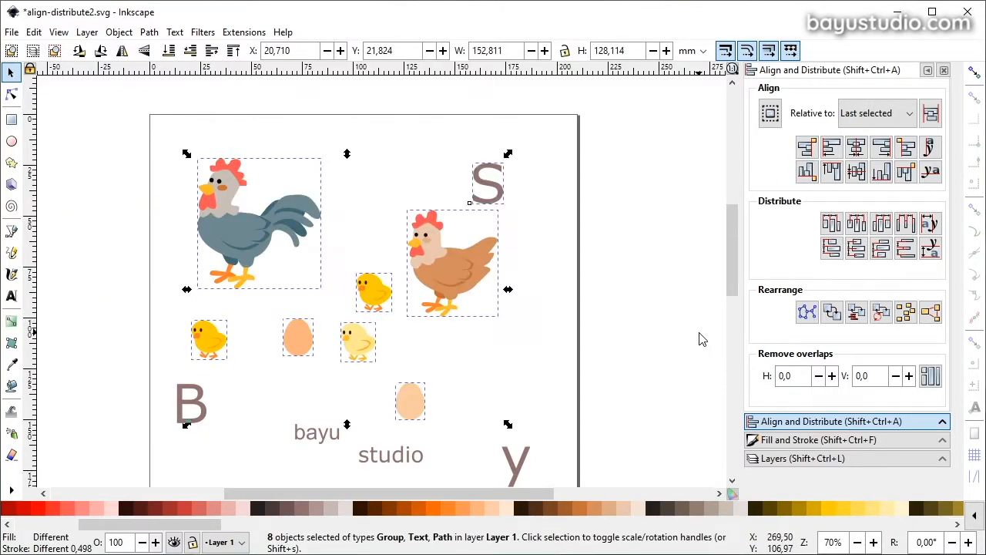
- Set the alignment reference to Selection Area and clear the selection
{"action": "left_click", "coordinate": [912, 114]}
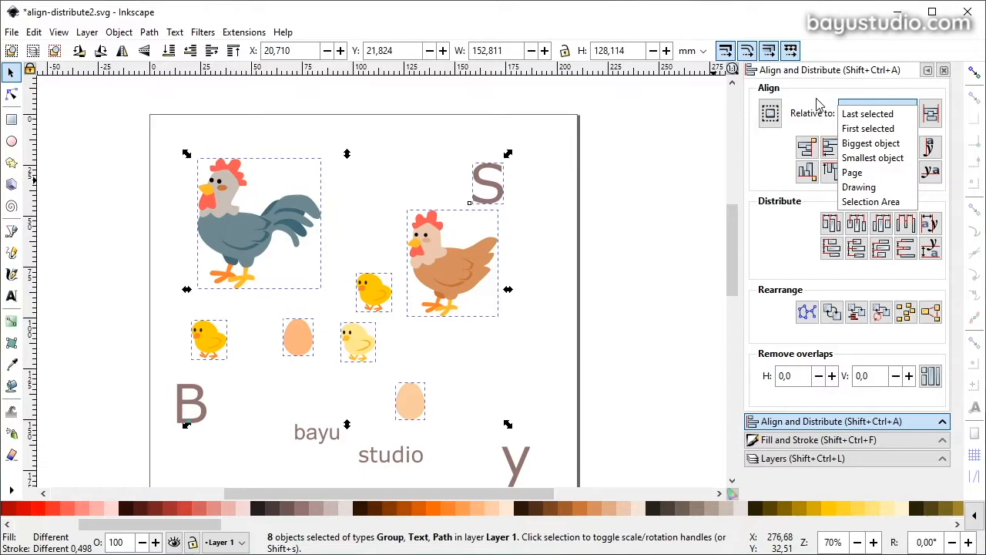
{"action": "left_click", "coordinate": [888, 204]}
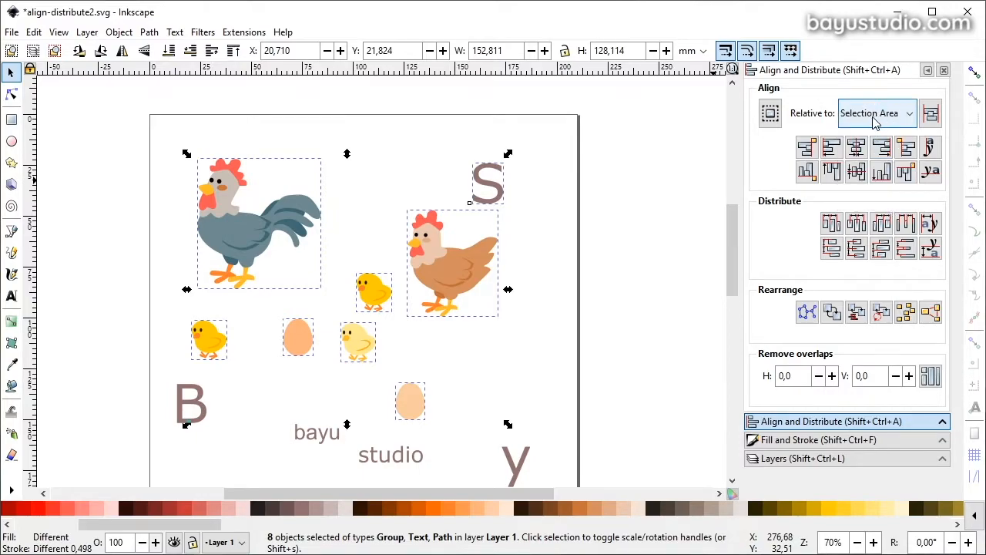
{"action": "key", "text": "Escape"}
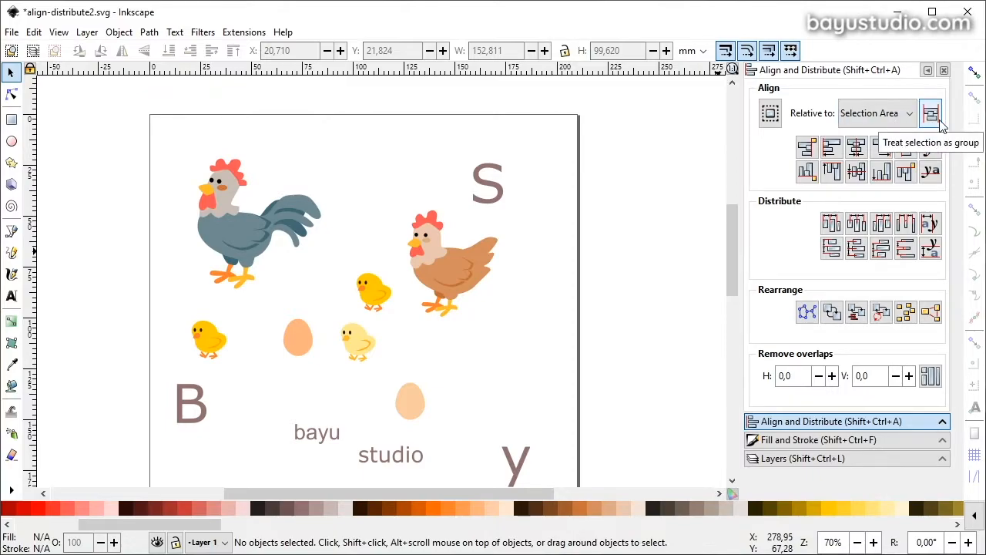
- Select the rooster, hen, S, three chicks and the egg between them, set the alignment reference to Page and treat the selection as a group
{"action": "left_click_drag", "start_coordinate": [163, 137], "coordinate": [569, 392]}
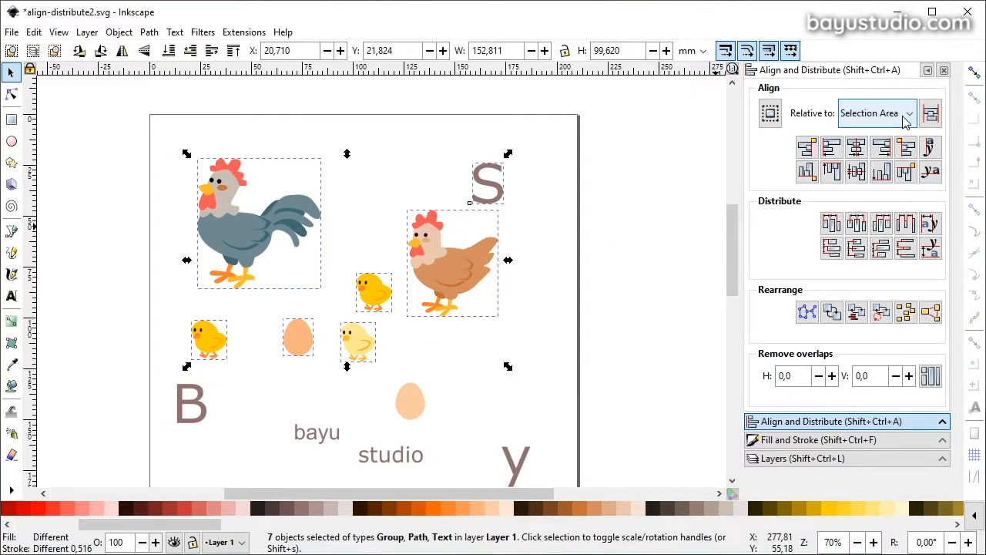
{"action": "left_click", "coordinate": [877, 114]}
{"action": "left_click", "coordinate": [886, 87]}
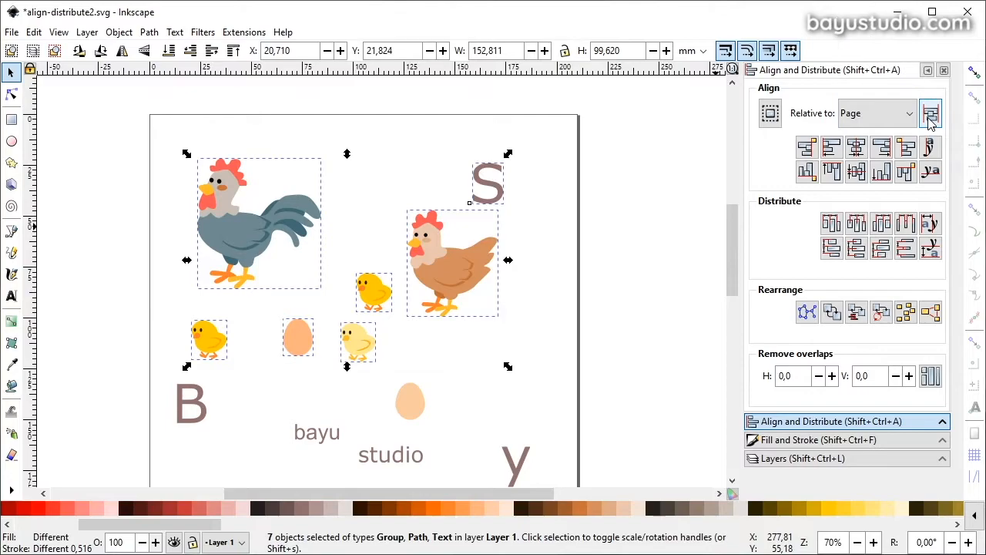
{"action": "left_click", "coordinate": [931, 116]}
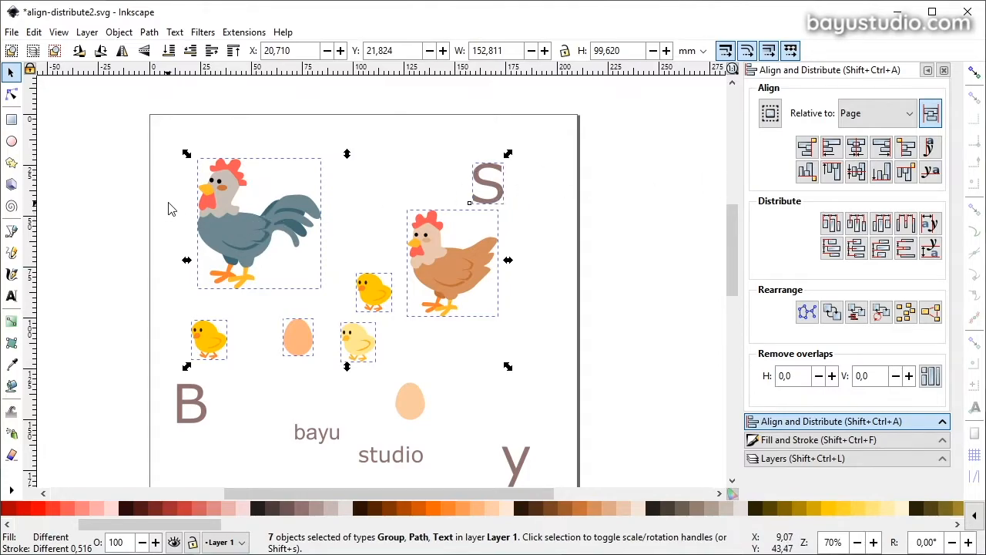
- Align the grouped selection to the page's left edge, to its right edge, and finally center it on the page's vertical axis
{"action": "left_click", "coordinate": [832, 149]}
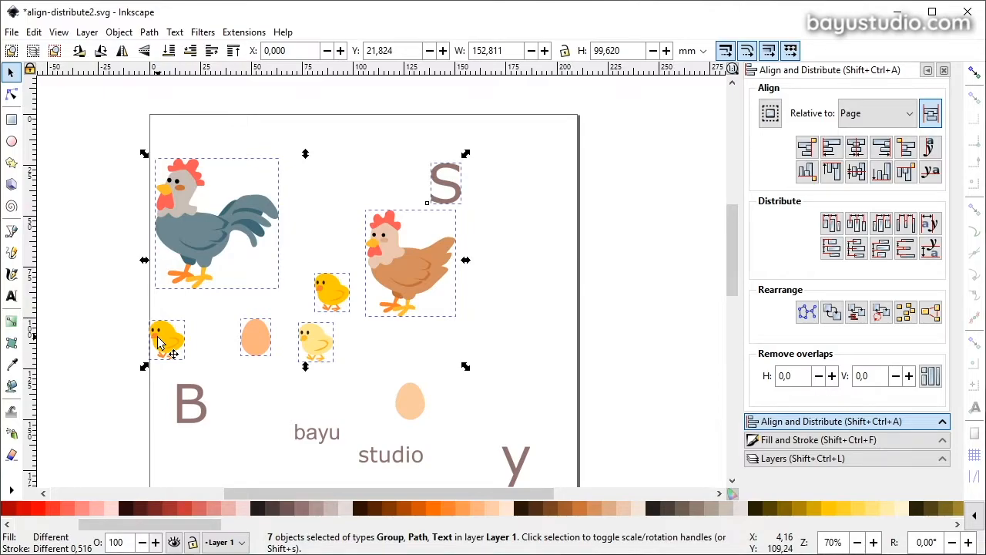
{"action": "left_click", "coordinate": [882, 148]}
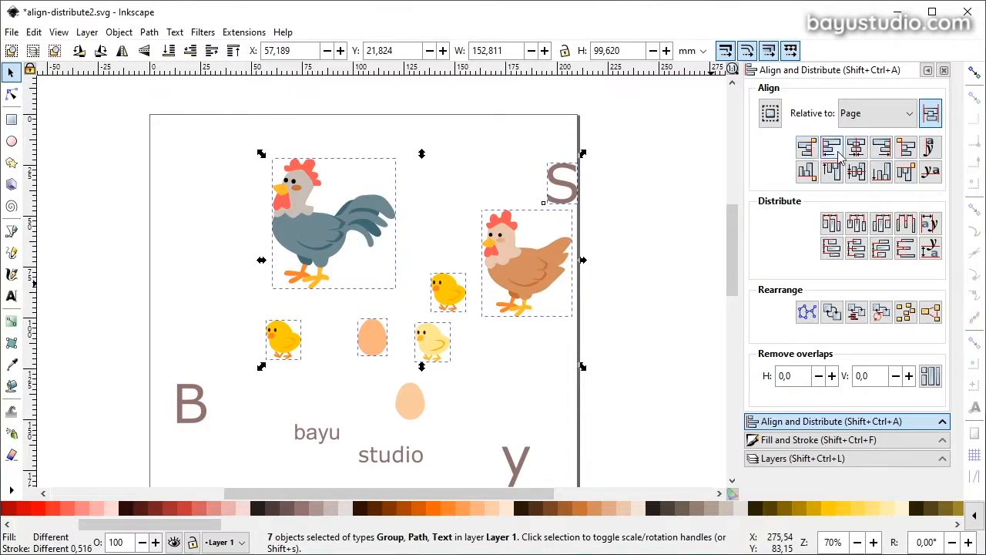
{"action": "left_click", "coordinate": [856, 148]}
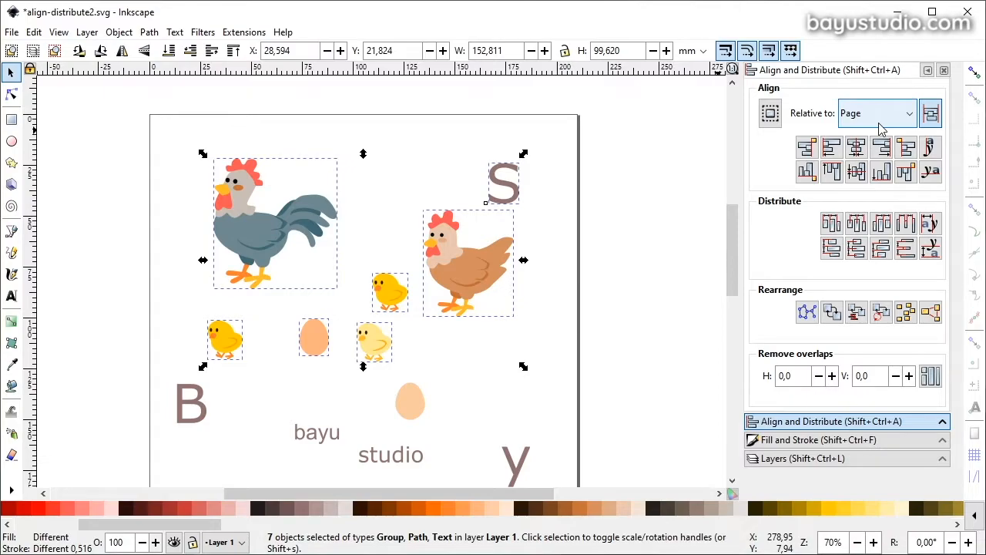
- Set the alignment reference to Selection Area, try aligning the grouped selection's right edge to the area's left edge, and undo it
{"action": "left_click", "coordinate": [885, 116]}
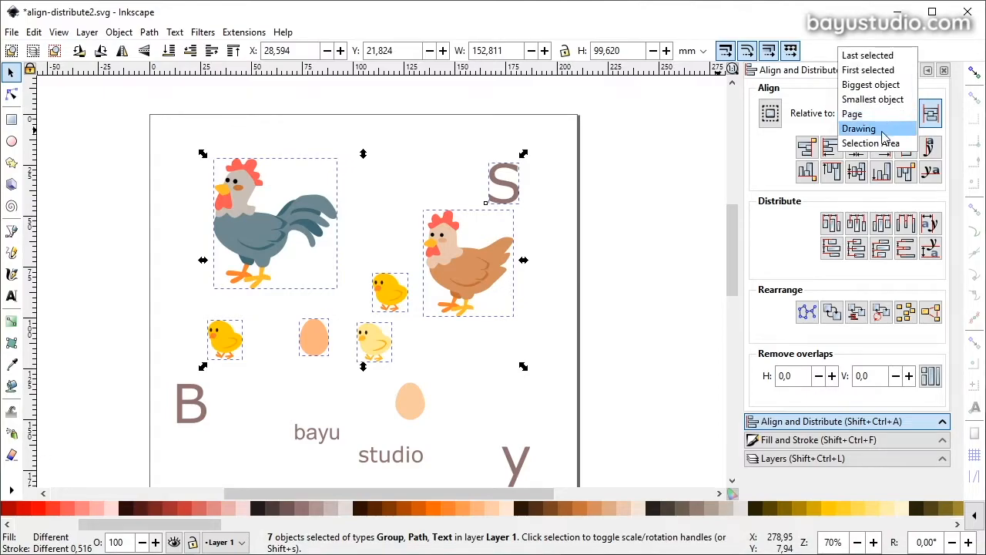
{"action": "left_click", "coordinate": [886, 143]}
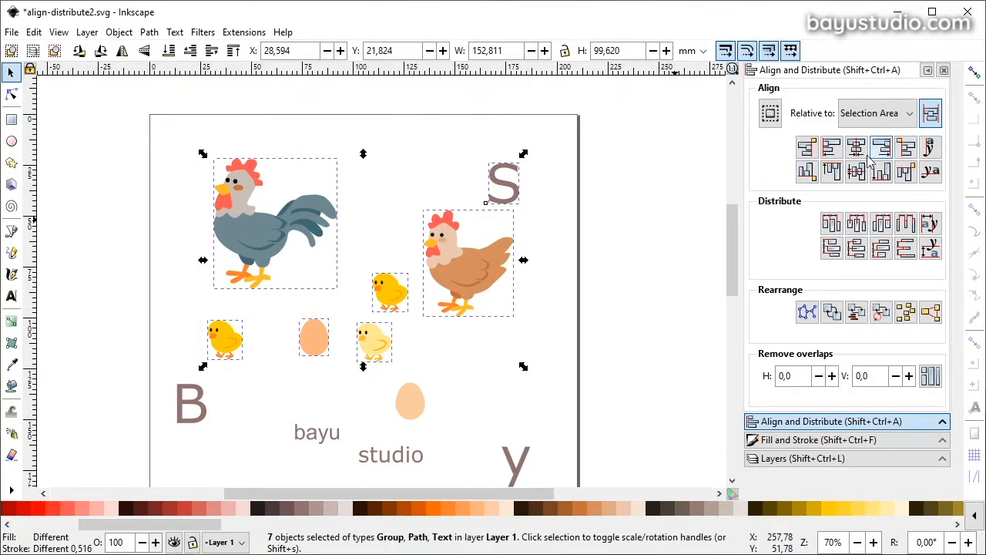
{"action": "left_click", "coordinate": [806, 147]}
{"action": "left_click_drag", "start_coordinate": [362, 493], "coordinate": [250, 493]}
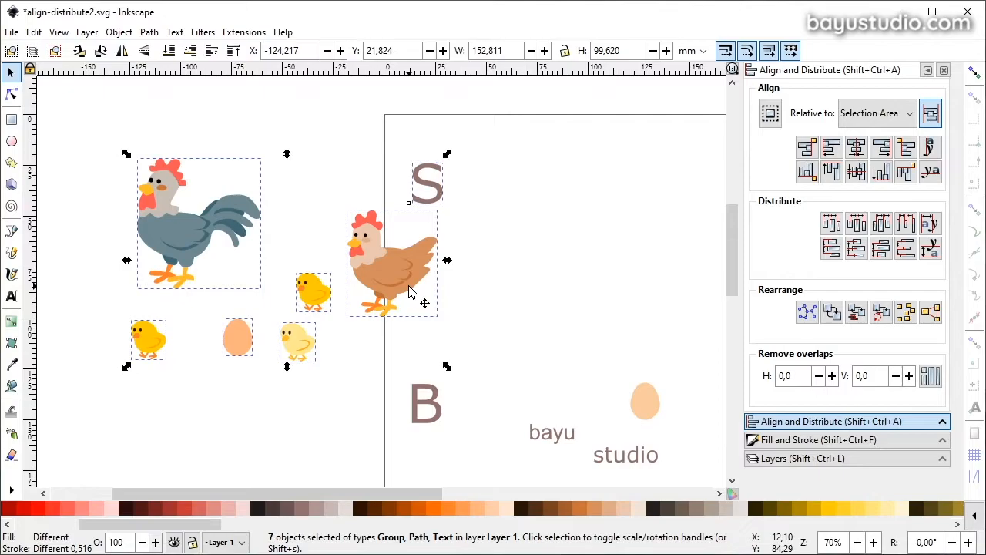
{"action": "key", "text": "ctrl+z"}
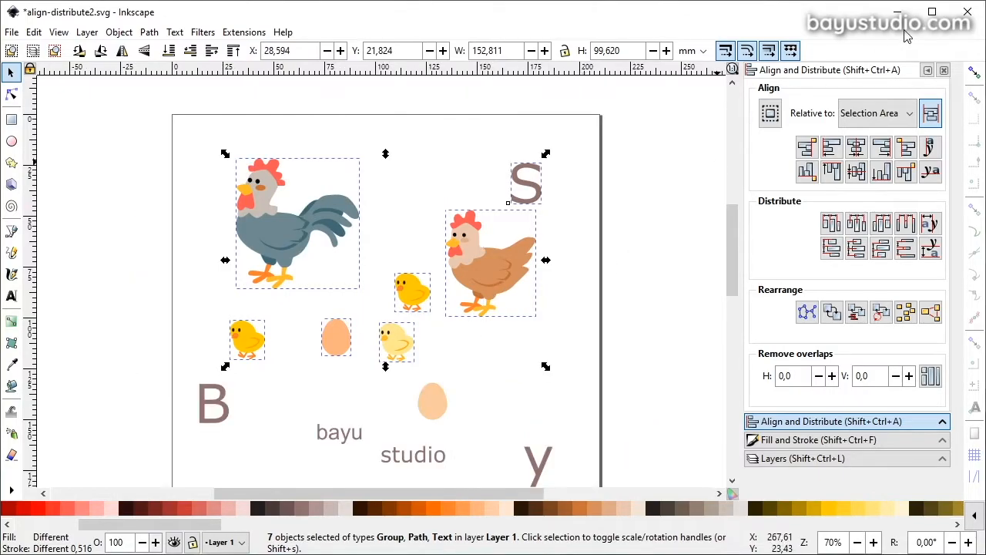
- Set the reference to Last selected, reselect the rooster last, try aligning the group's left edge to the rooster's, and undo it
{"action": "left_click", "coordinate": [878, 113]}
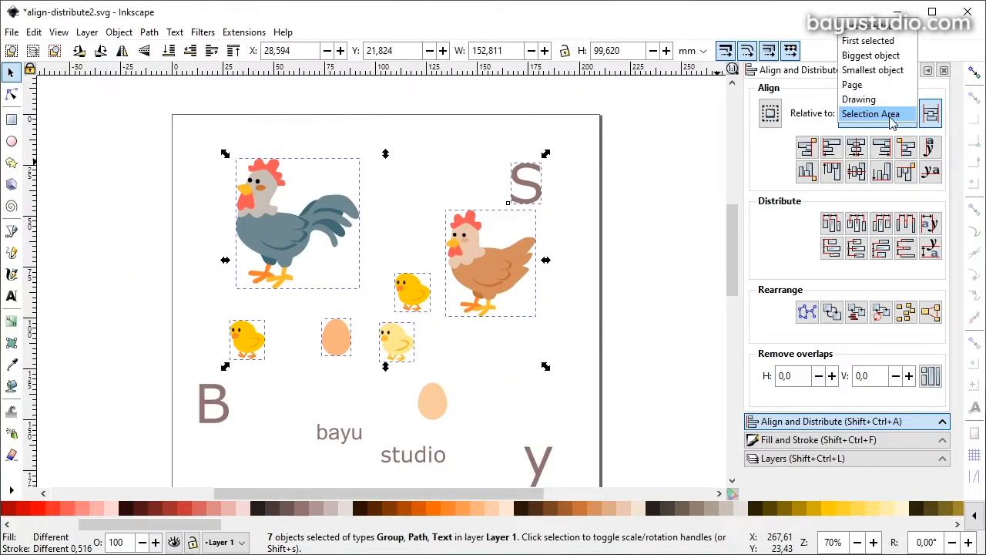
{"action": "left_click", "coordinate": [882, 26]}
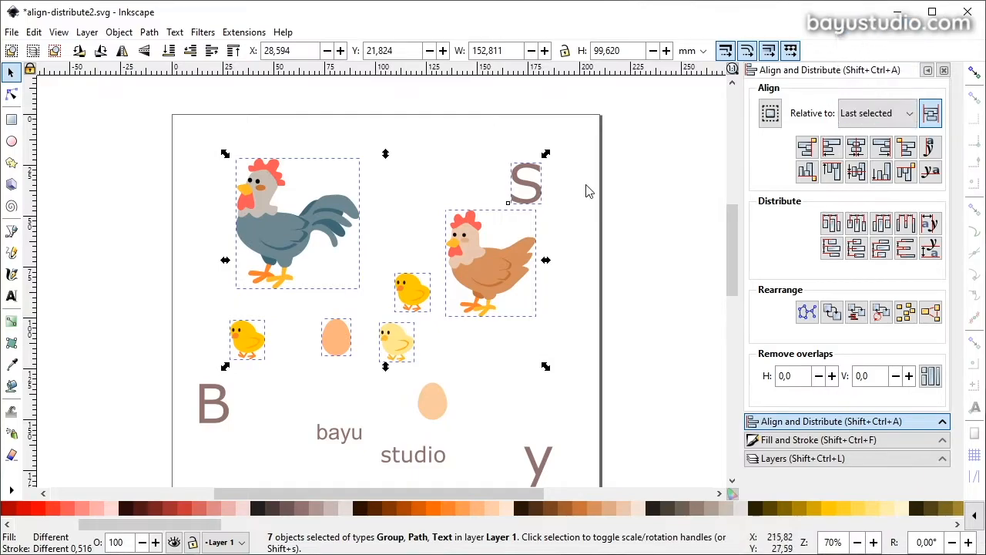
{"action": "left_click", "coordinate": [265, 233], "text": "shift"}
{"action": "left_click", "coordinate": [266, 234], "text": "shift"}
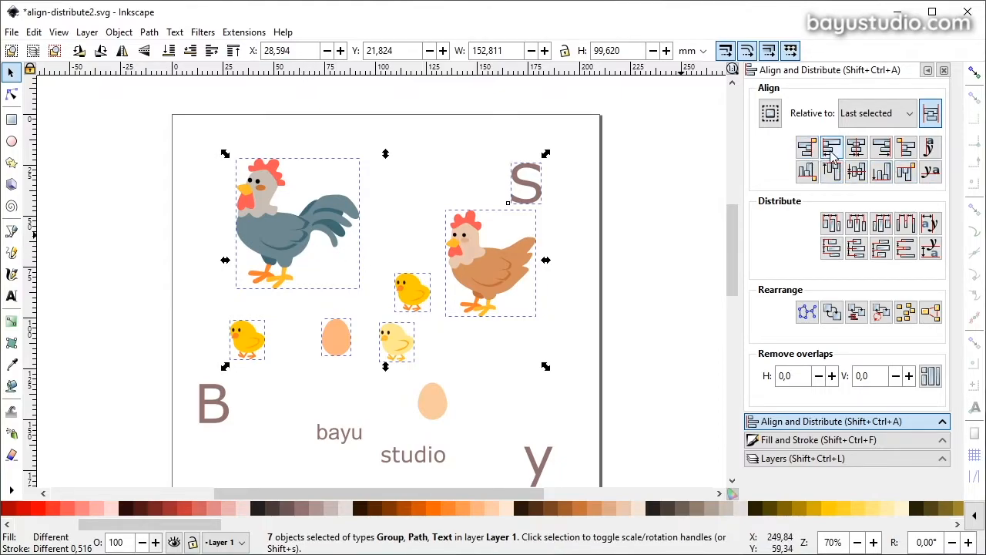
{"action": "left_click", "coordinate": [808, 152]}
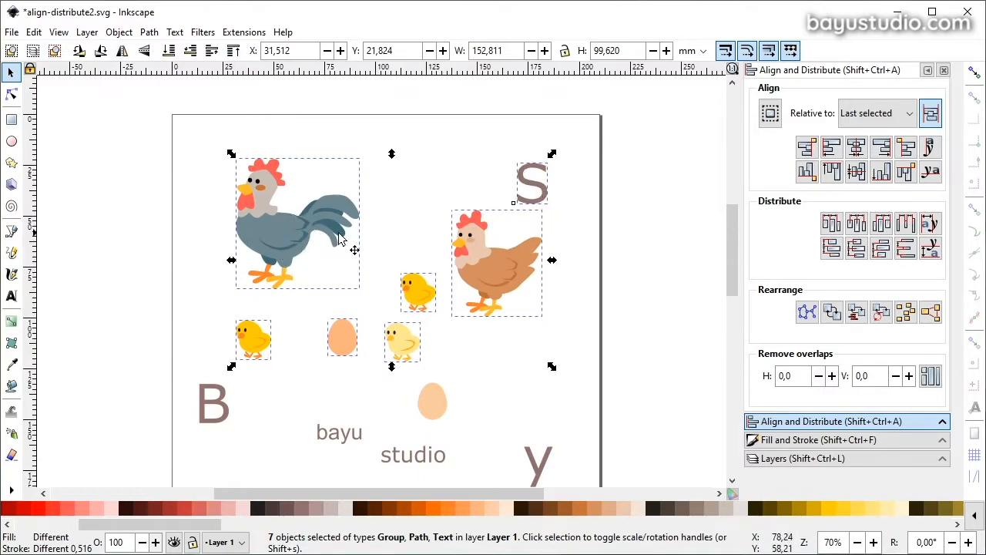
{"action": "key", "text": "ctrl+z"}
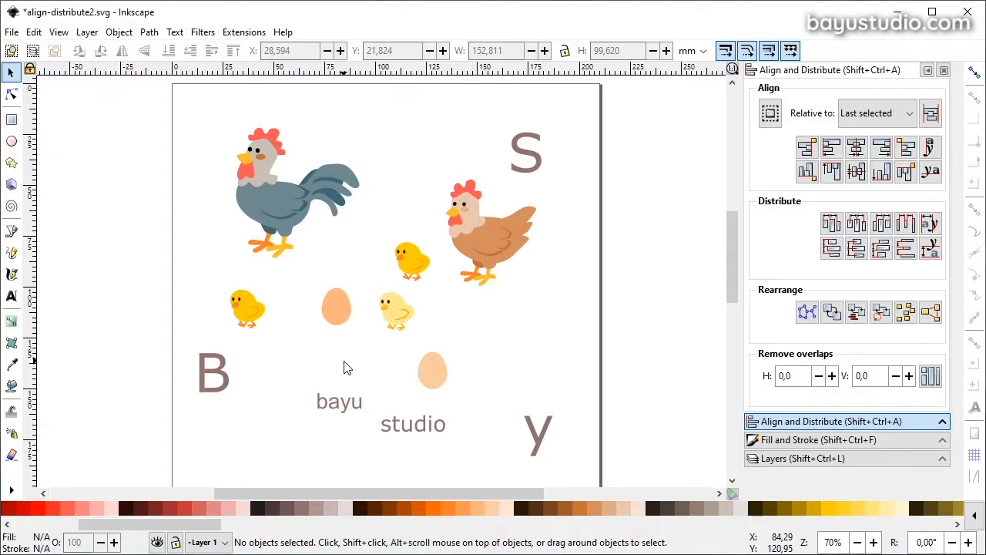
- Select all twelve objects on the page, try enlarging them together from the upper-right corner, and undo the scaling
{"action": "left_click_drag", "start_coordinate": [166, 104], "coordinate": [631, 471]}
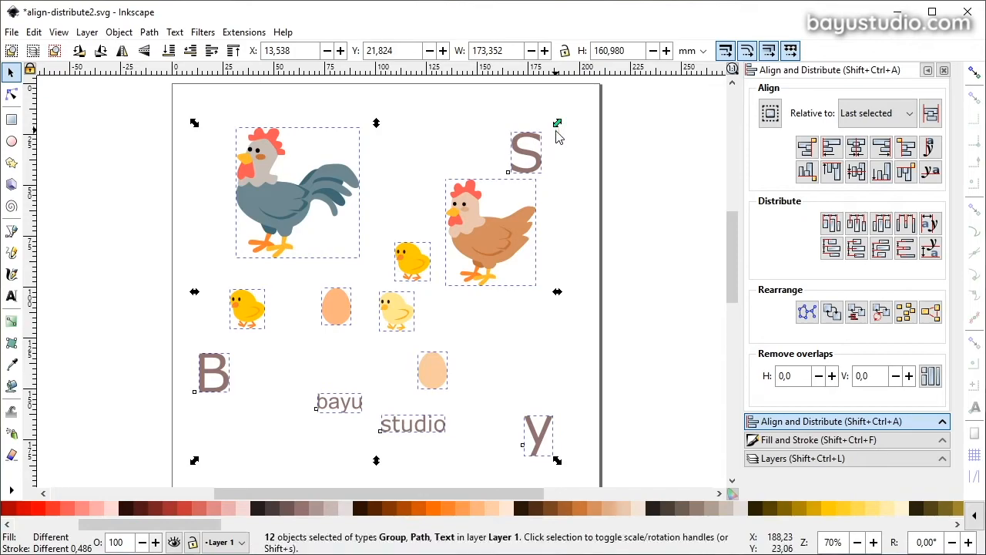
{"action": "mouse_move", "coordinate": [561, 132]}
{"action": "left_mouse_down"}
{"action": "mouse_move", "coordinate": [573, 121]}
{"action": "mouse_move", "coordinate": [565, 116]}
{"action": "left_mouse_up"}
{"action": "key", "text": "ctrl+z"}
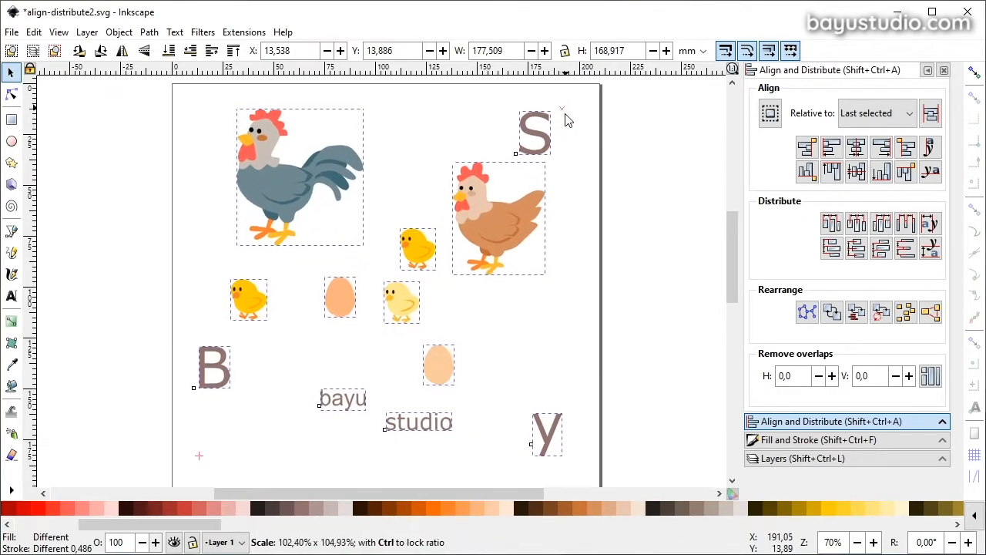
{"action": "key", "text": "ctrl+z"}
- Try rotating and then skewing the selected objects with the rotation handles, undoing each transformation
{"action": "left_click", "coordinate": [518, 238]}
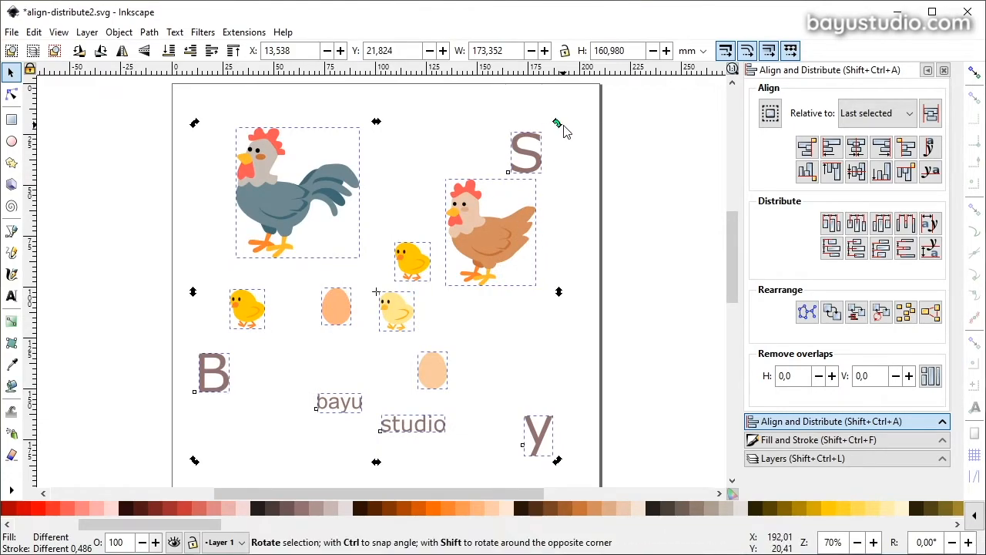
{"action": "left_click_drag", "start_coordinate": [561, 125], "coordinate": [554, 141]}
{"action": "key", "text": "ctrl+z"}
{"action": "left_click_drag", "start_coordinate": [384, 123], "coordinate": [402, 132]}
{"action": "key", "text": "ctrl+z"}
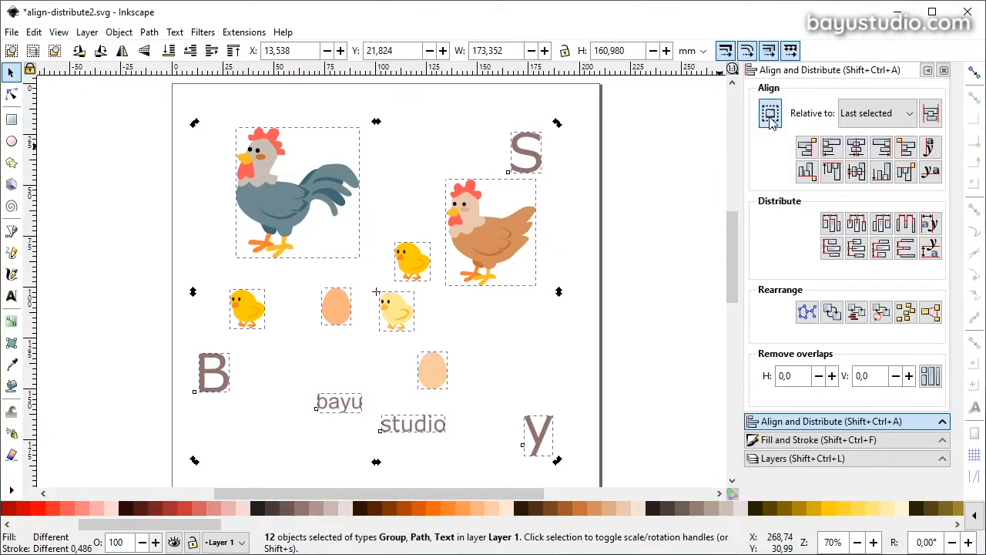
- Enable on-canvas alignment and cycle the selection's handles through scaling and rotation back to the alignment handles
{"action": "left_click", "coordinate": [479, 228]}
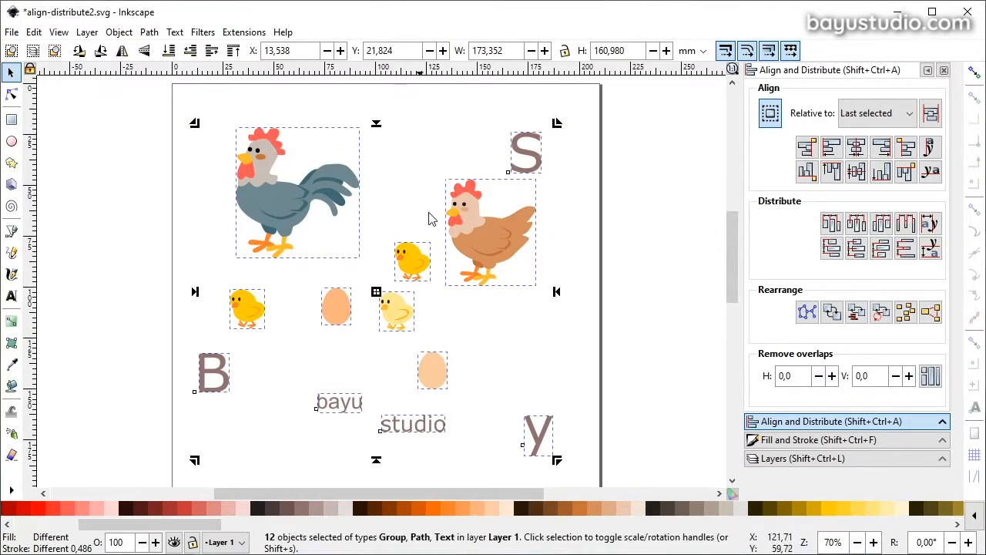
{"action": "left_click", "coordinate": [492, 238]}
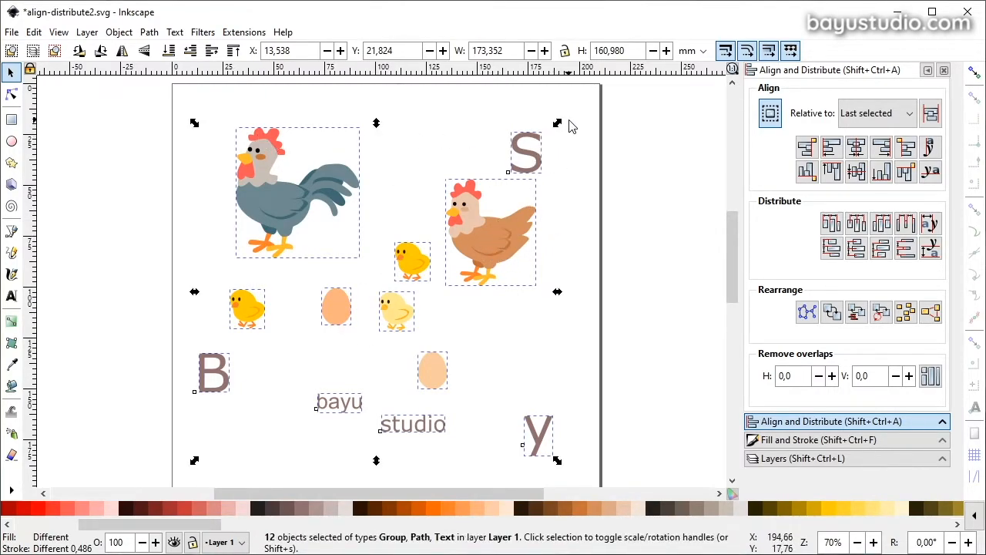
{"action": "left_click", "coordinate": [498, 245]}
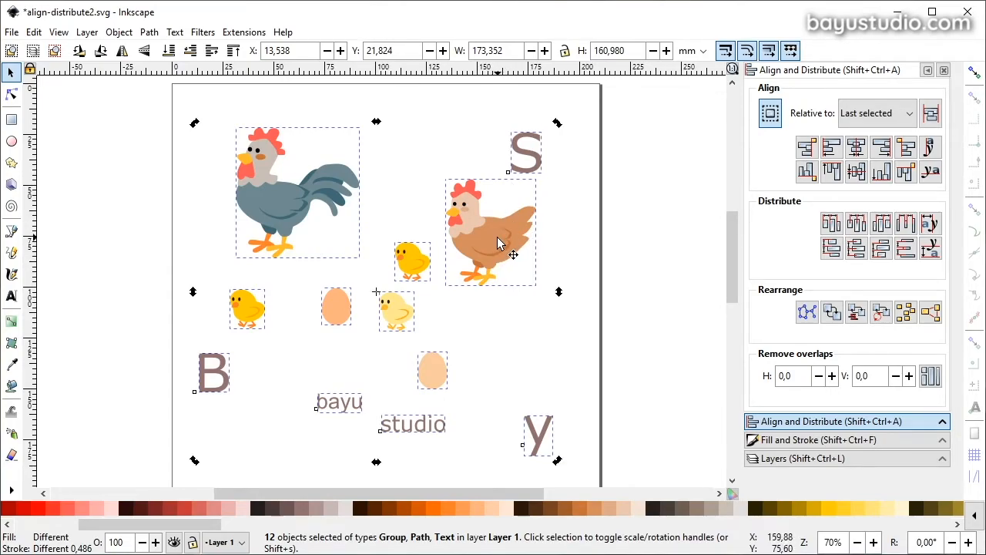
{"action": "left_click", "coordinate": [498, 245]}
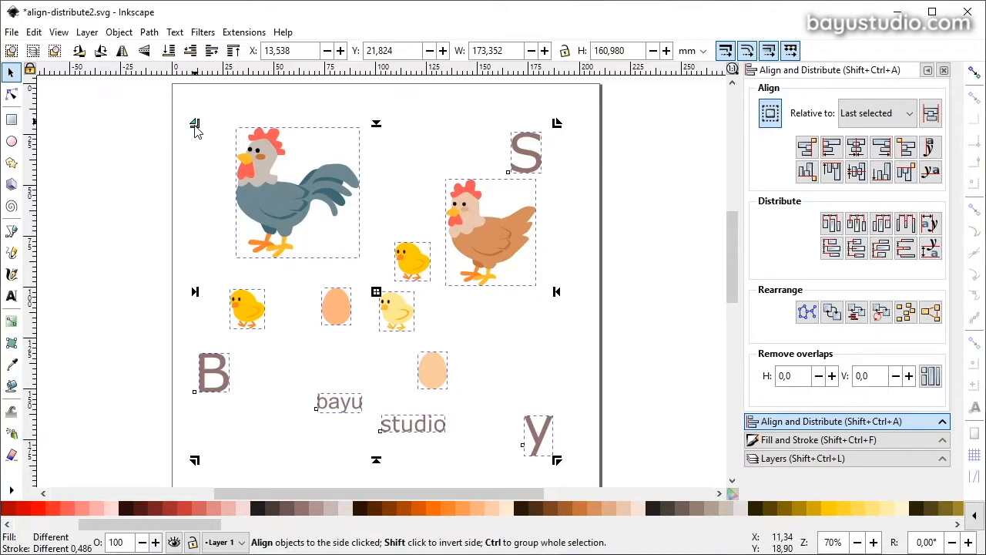
- Try aligning all selected objects to the selection's left side and then its right side with the on-canvas handles, undoing each alignment
{"action": "left_click", "coordinate": [198, 298]}
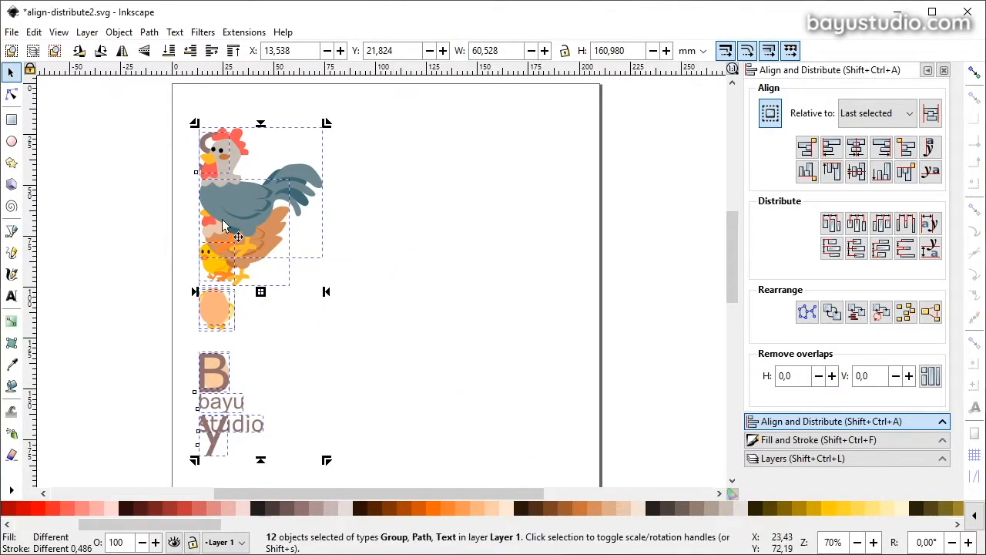
{"action": "key", "text": "ctrl+z"}
{"action": "left_click", "coordinate": [557, 291]}
{"action": "key", "text": "ctrl+z"}
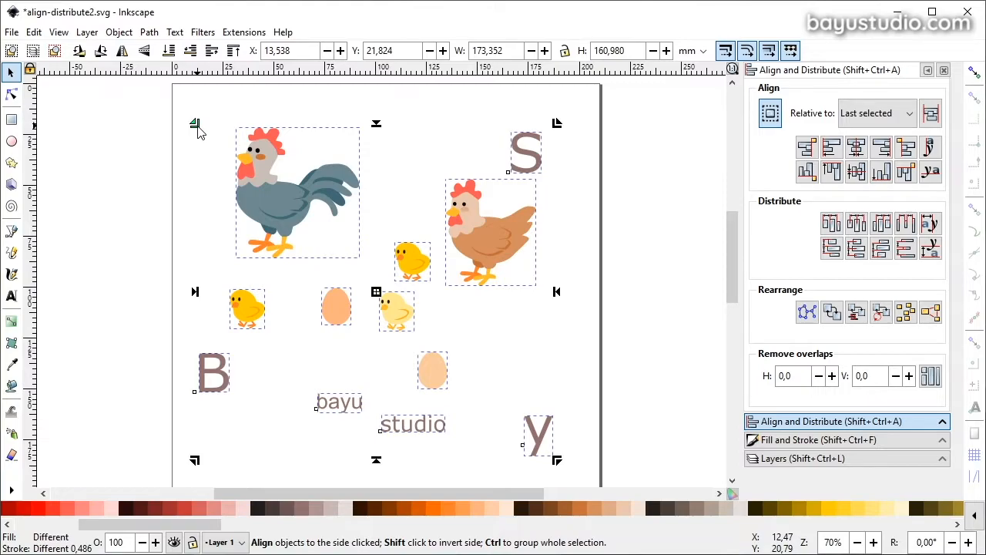
- Try aligning the objects to the selection's upper-left corner, then their right edges to its left side using the inverted option, undoing each
{"action": "left_click", "coordinate": [197, 127]}
{"action": "key", "text": "ctrl+z"}
{"action": "left_click", "coordinate": [195, 294]}
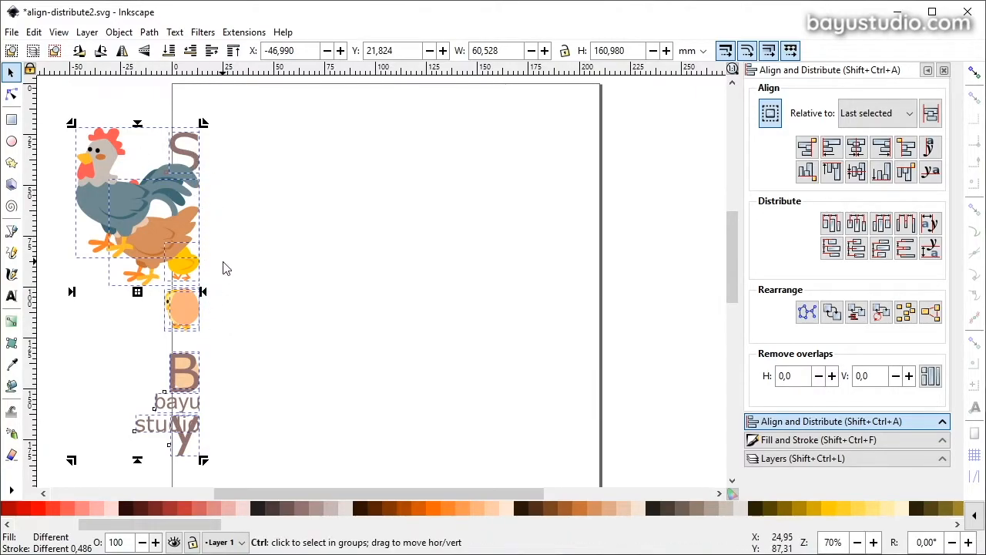
{"action": "key", "text": "ctrl+z"}
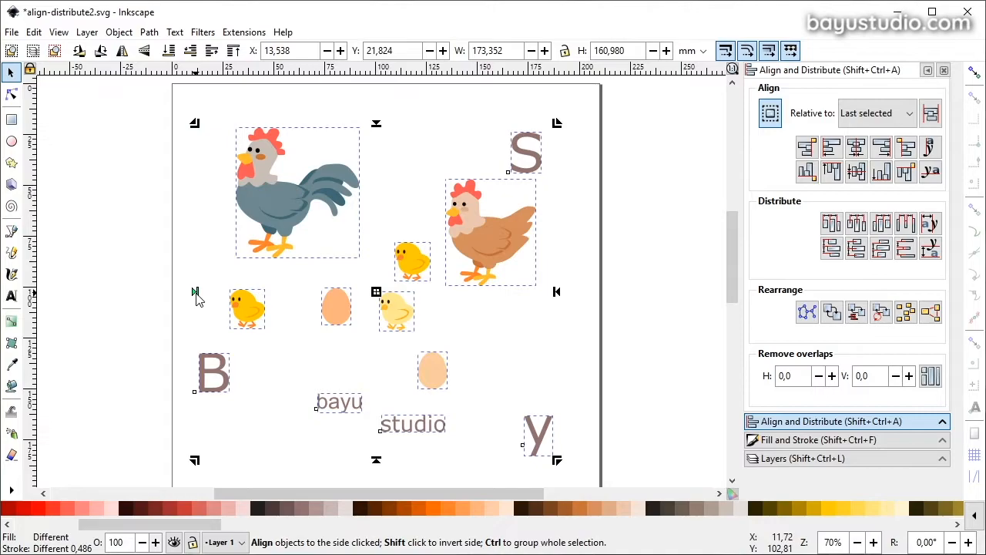
- Try centering the selected objects on the horizontal axis, then the alternative vertical centering with the on-canvas center handle, undoing both
{"action": "left_click", "coordinate": [376, 293]}
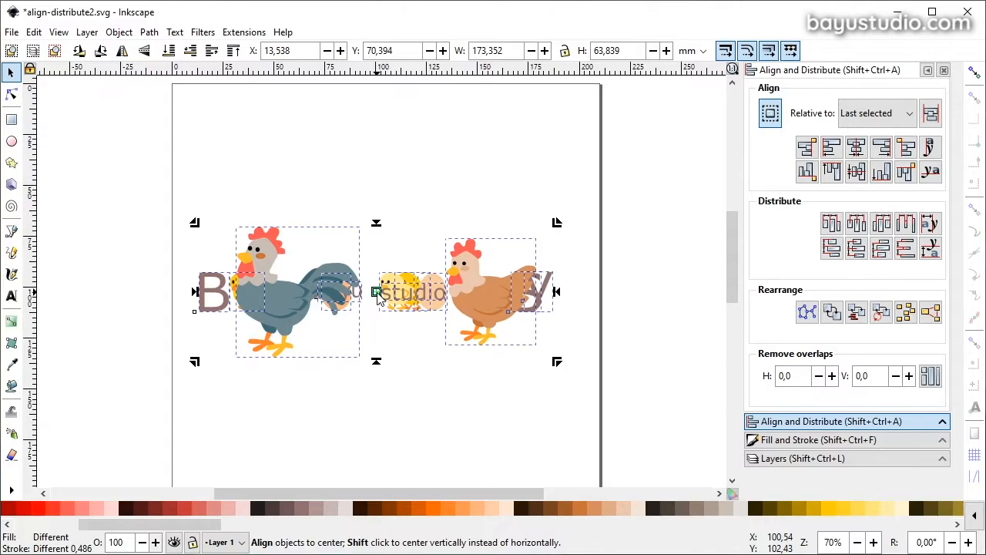
{"action": "key", "text": "shift"}
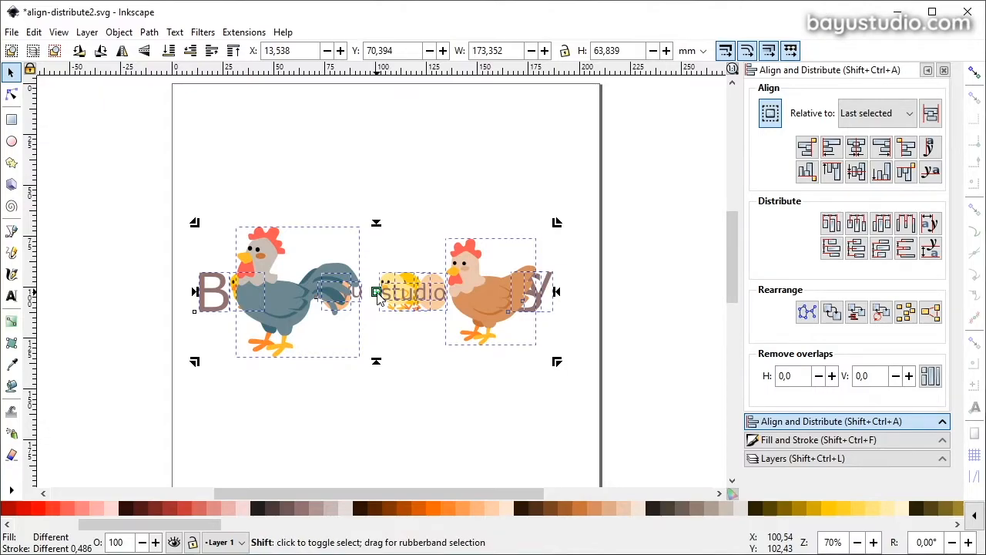
{"action": "left_click", "coordinate": [377, 293], "text": "shift"}
{"action": "key", "text": "ctrl+z"}
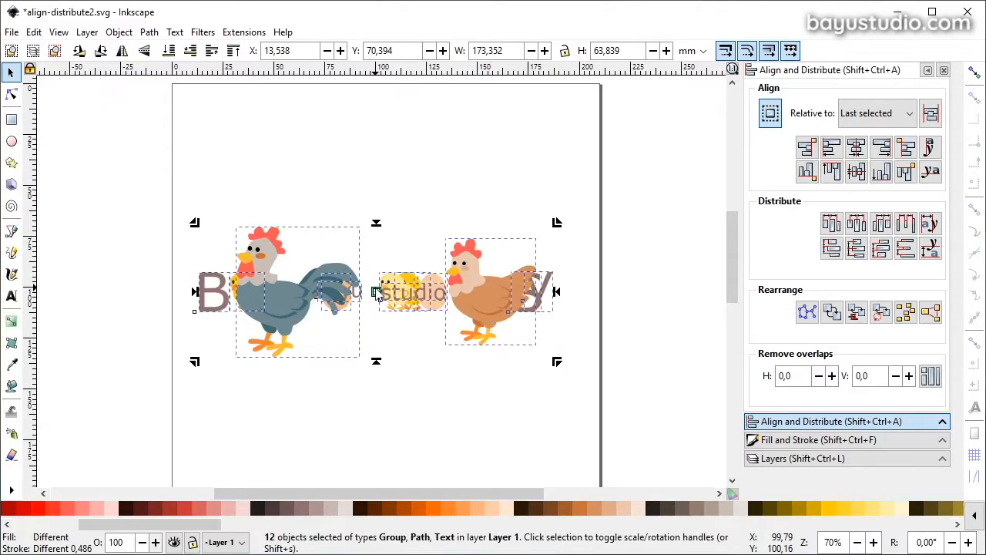
{"action": "key", "text": "ctrl+z"}
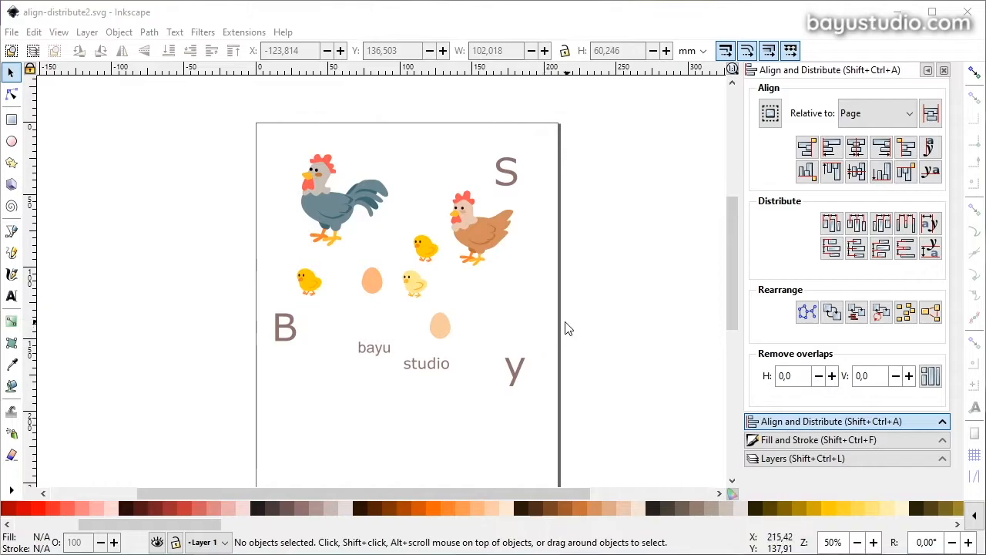
- Open the Align and Distribute dialog
{"action": "left_click", "coordinate": [116, 32]}
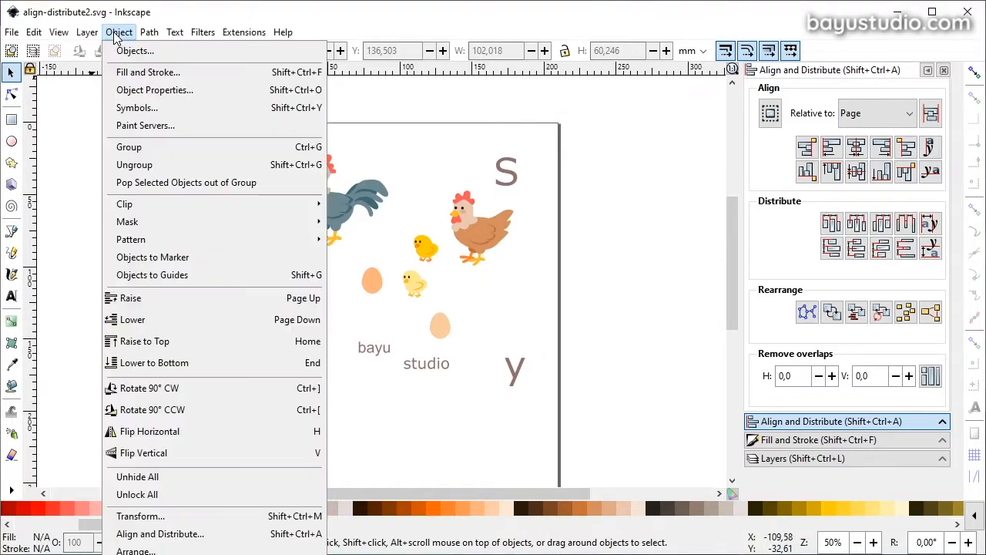
{"action": "left_click", "coordinate": [181, 534]}
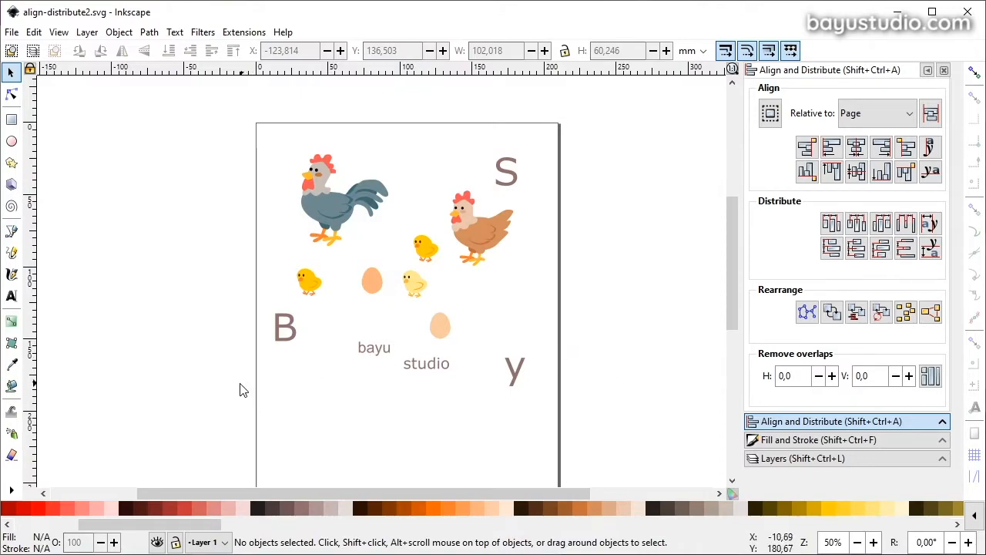
{"action": "key", "text": "Tab"}
- Select all objects on the page, clear that selection, and select only the rooster, hen, S and the chick beside the hen
{"action": "left_click_drag", "start_coordinate": [238, 420], "coordinate": [583, 114]}
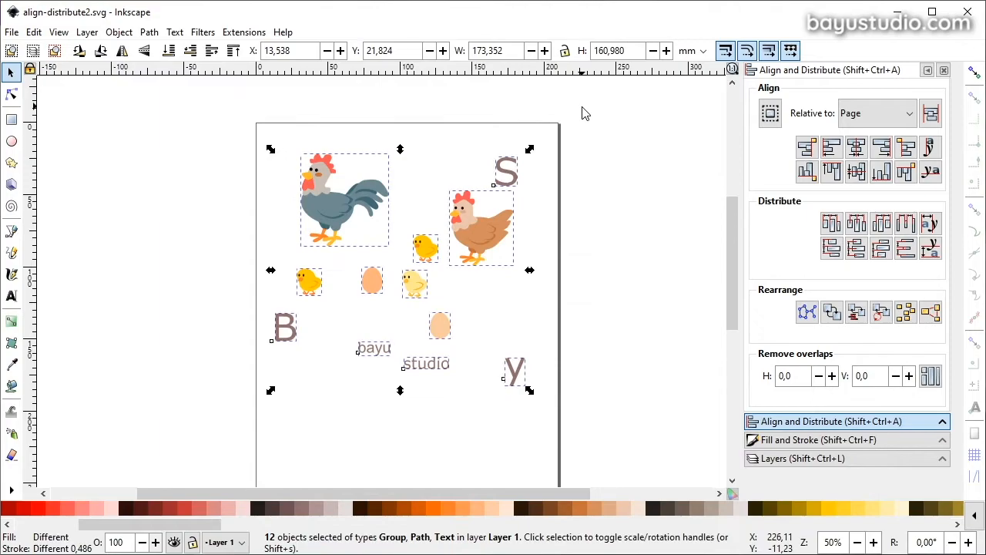
{"action": "left_click", "coordinate": [215, 183]}
{"action": "left_click_drag", "start_coordinate": [255, 130], "coordinate": [566, 272]}
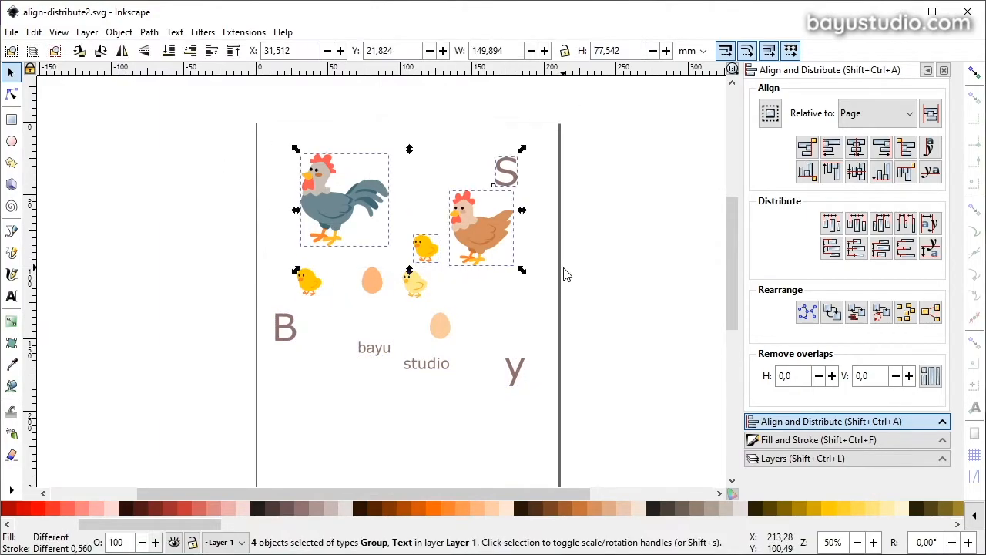
- Try distributing the left edges of the four selected objects equidistantly, and undo it
{"action": "left_click", "coordinate": [831, 225]}
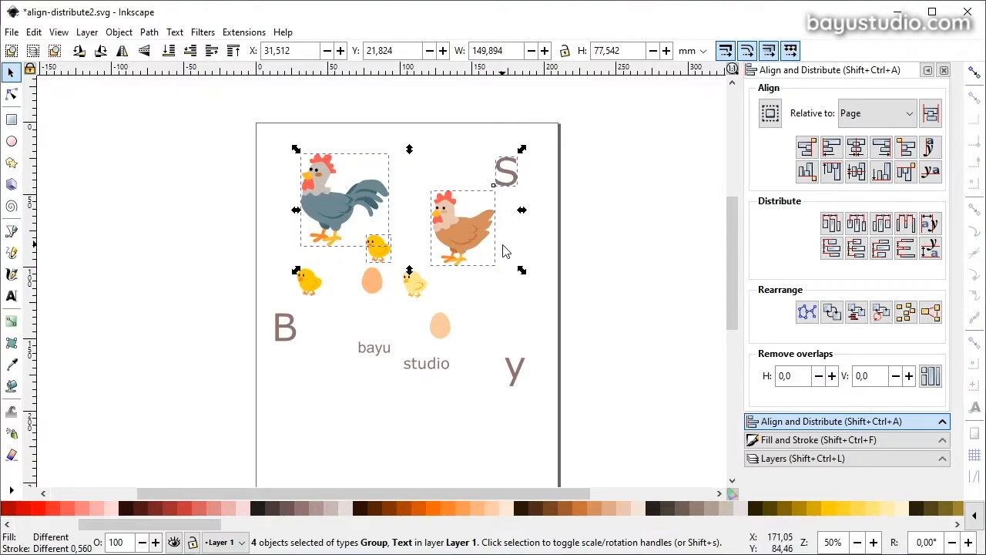
{"action": "key", "text": "ctrl+z"}
- Move the rooster, the hen and the chick between them off the page onto the empty canvas to its left
{"action": "left_click", "coordinate": [436, 275]}
{"action": "left_click", "coordinate": [435, 256]}
{"action": "left_click_drag", "start_coordinate": [435, 257], "coordinate": [402, 229]}
{"action": "left_click", "coordinate": [350, 206]}
{"action": "left_click", "coordinate": [394, 225], "text": "shift"}
{"action": "left_click", "coordinate": [469, 231], "text": "shift"}
{"action": "left_click_drag", "start_coordinate": [469, 231], "coordinate": [239, 218]}
- Stagger the chick and hen below the rooster, and move the page's remaining dark yellow chick in beside them
{"action": "left_click", "coordinate": [197, 223]}
{"action": "left_click_drag", "start_coordinate": [164, 222], "coordinate": [121, 299]}
{"action": "left_click_drag", "start_coordinate": [266, 233], "coordinate": [193, 383]}
{"action": "left_click", "coordinate": [310, 285]}
{"action": "left_click_drag", "start_coordinate": [312, 287], "coordinate": [179, 251]}
- Select the rooster, hen and two chicks, distribute their top edges equidistantly, and make the vertical gaps between them equal
{"action": "left_click_drag", "start_coordinate": [57, 414], "coordinate": [248, 123]}
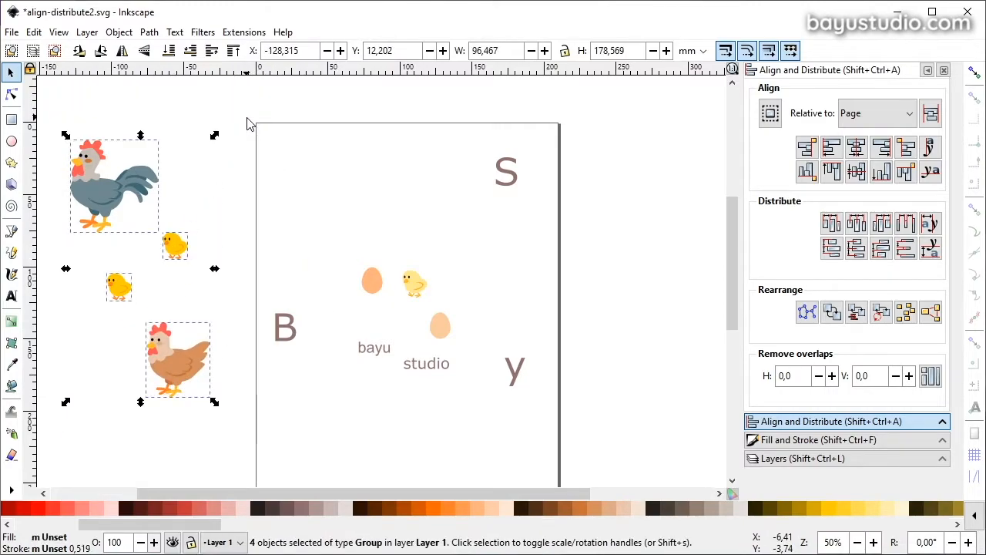
{"action": "left_click", "coordinate": [833, 260]}
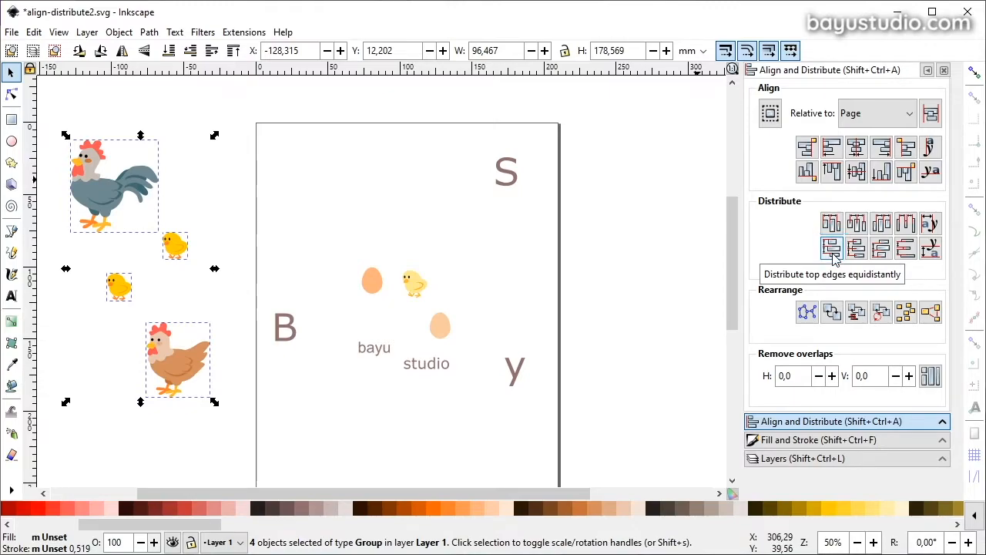
{"action": "left_click", "coordinate": [833, 260]}
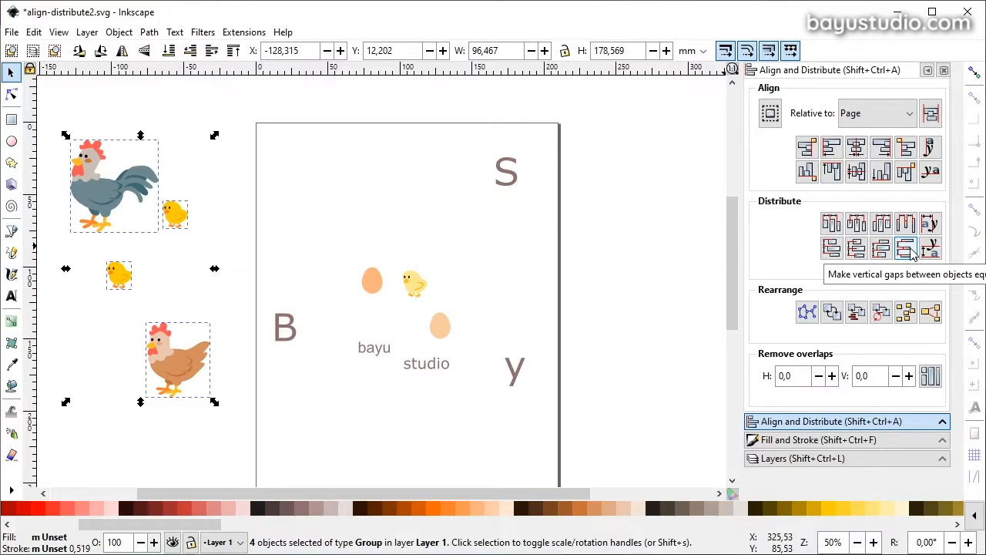
{"action": "left_click", "coordinate": [907, 255]}
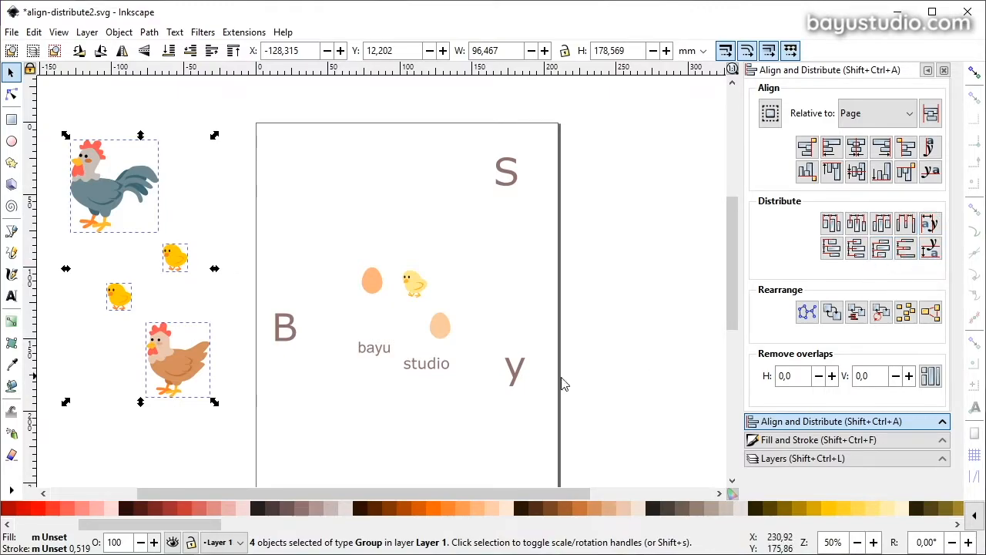
- Duplicate the "studio" text, place the copy below the original, and move the "bayu" text higher above them
{"action": "left_click", "coordinate": [439, 378]}
{"action": "left_click", "coordinate": [428, 365]}
{"action": "key", "text": "ctrl+d"}
{"action": "left_click_drag", "start_coordinate": [431, 375], "coordinate": [402, 399]}
{"action": "left_click_drag", "start_coordinate": [334, 417], "coordinate": [465, 333]}
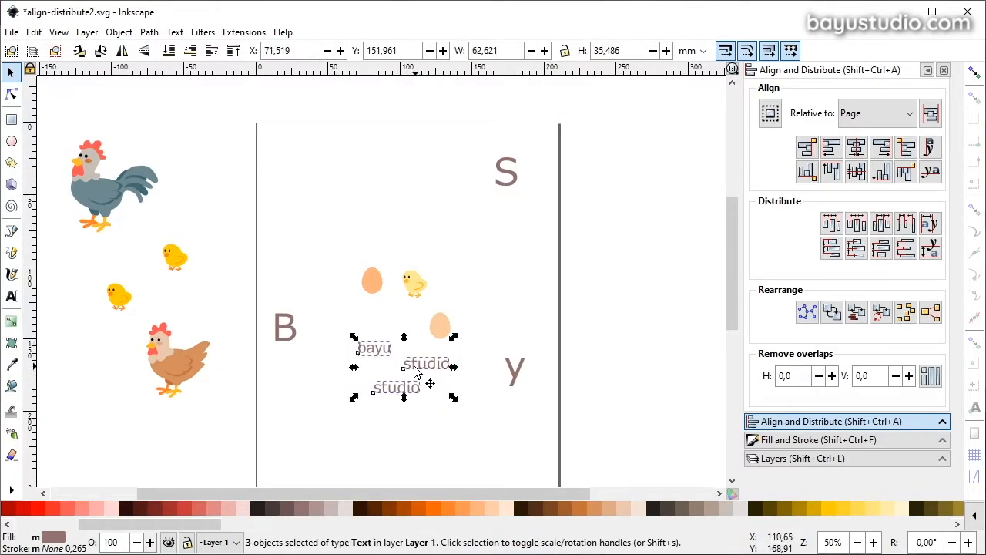
{"action": "scroll", "coordinate": [416, 370], "scroll_direction": "up", "scroll_amount": 3, "text": "ctrl"}
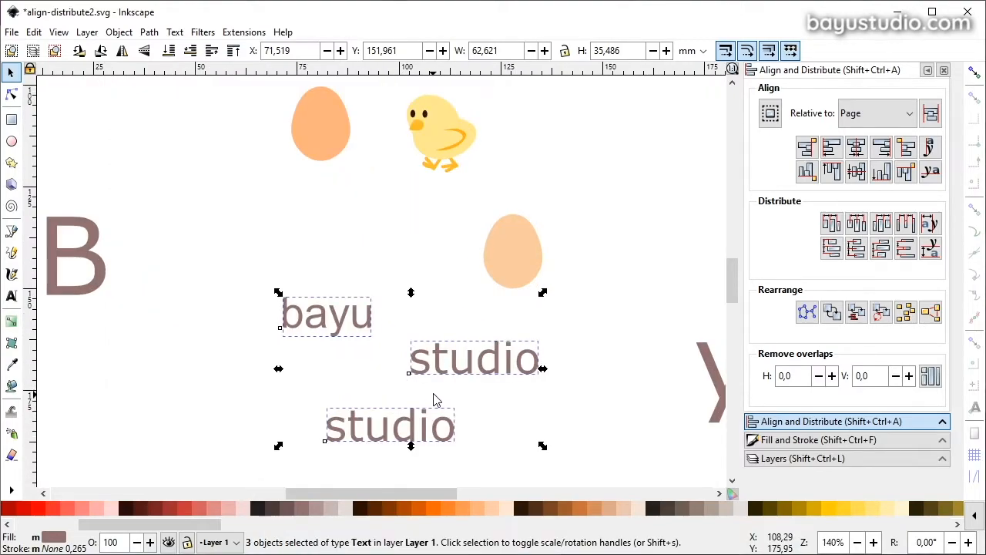
{"action": "left_click", "coordinate": [531, 415]}
{"action": "left_click", "coordinate": [327, 315]}
{"action": "left_click_drag", "start_coordinate": [327, 316], "coordinate": [319, 231]}
- Select only the three text objects and distribute their baseline anchors vertically and horizontally
{"action": "left_click", "coordinate": [231, 449]}
{"action": "left_click_drag", "start_coordinate": [216, 470], "coordinate": [570, 194]}
{"action": "left_click", "coordinate": [528, 255], "text": "shift"}
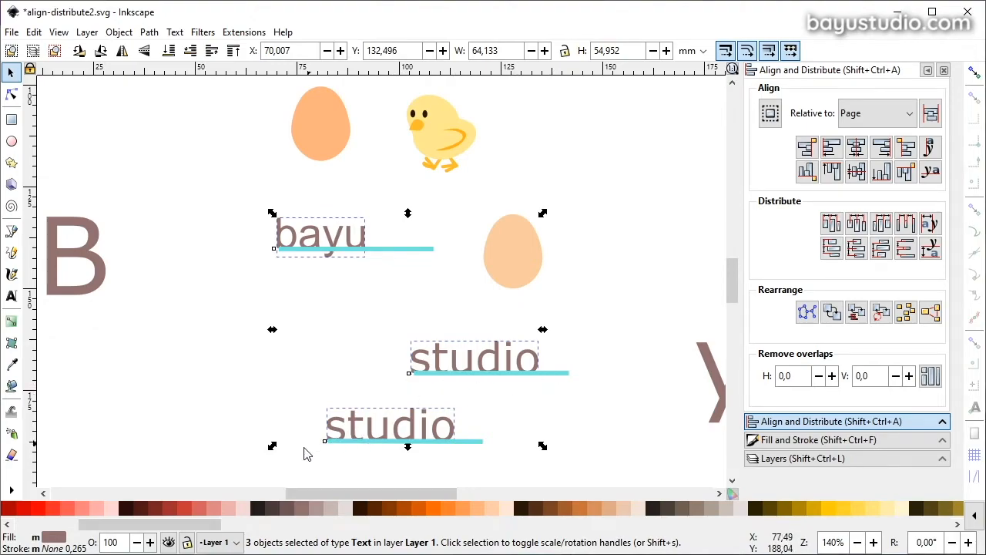
{"action": "left_click", "coordinate": [932, 257]}
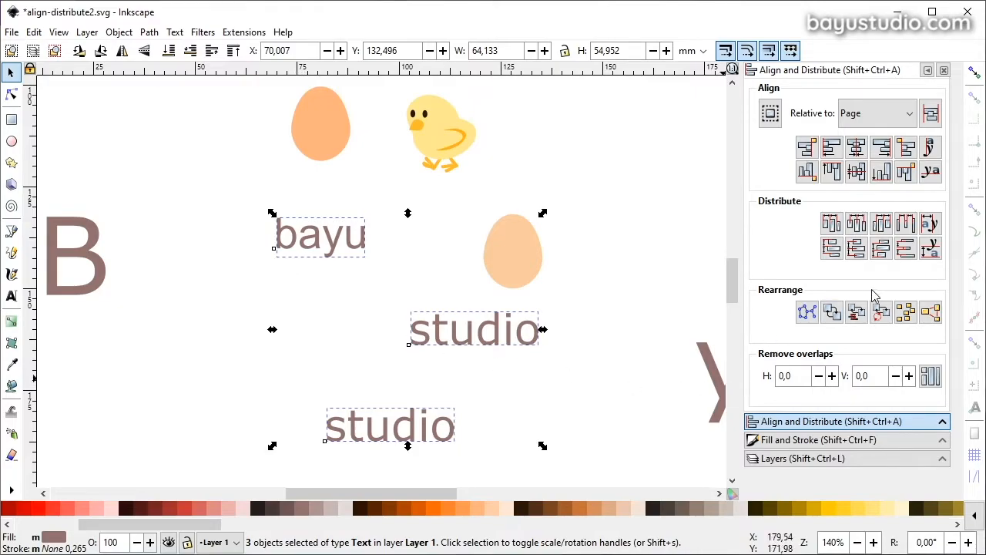
{"action": "left_click", "coordinate": [929, 222]}
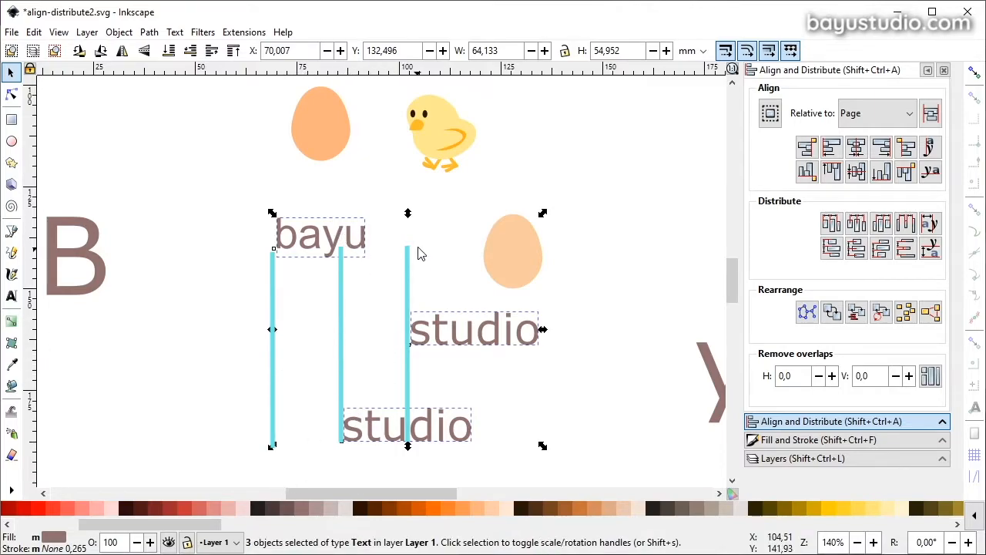
- Draw a small rounded rectangle about 17 by 18 mm in the empty area below the texts
{"action": "scroll", "coordinate": [450, 351], "scroll_direction": "down", "scroll_amount": 3, "text": "ctrl"}
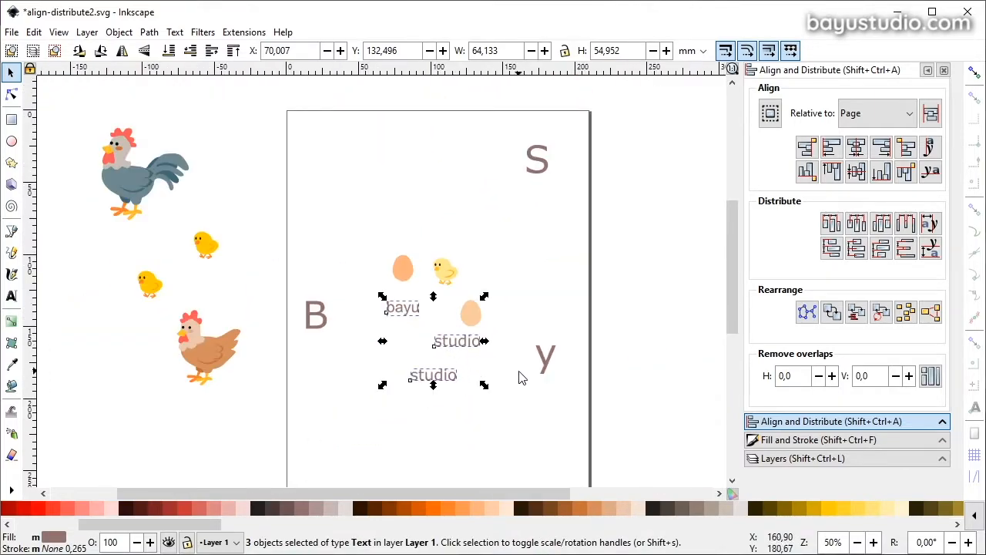
{"action": "scroll", "coordinate": [517, 370], "scroll_direction": "down", "scroll_amount": 1}
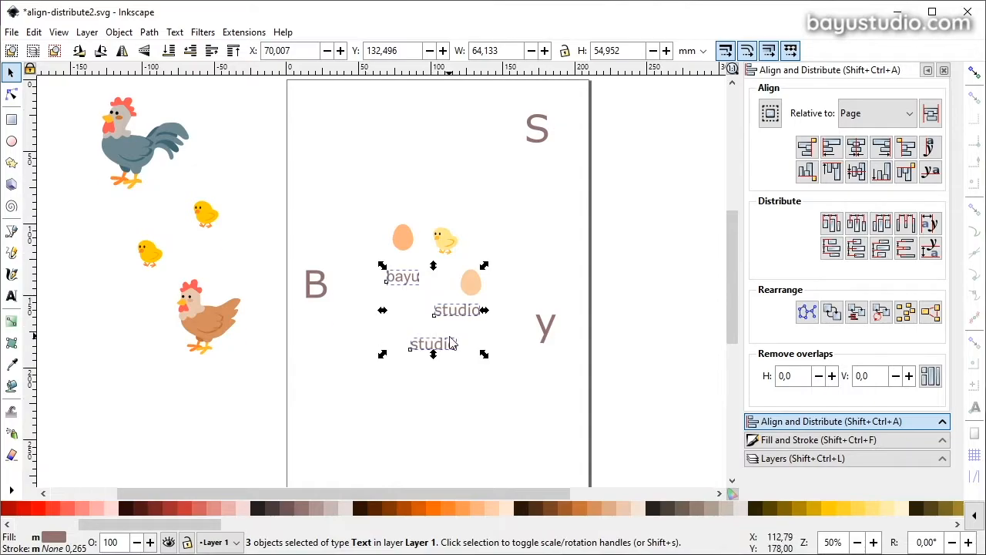
{"action": "scroll", "coordinate": [450, 337], "scroll_direction": "down", "scroll_amount": 2}
{"action": "left_click", "coordinate": [462, 382]}
{"action": "scroll", "coordinate": [464, 363], "scroll_direction": "up", "scroll_amount": 1, "text": "ctrl"}
{"action": "scroll", "coordinate": [464, 369], "scroll_direction": "up", "scroll_amount": 1, "text": "ctrl"}
{"action": "key", "text": "r"}
{"action": "left_click_drag", "start_coordinate": [239, 348], "coordinate": [426, 316]}
{"action": "left_click", "coordinate": [10, 79]}
- Duplicate the small rectangle five times and arrange the copies in a loose horizontal row of six
{"action": "key", "text": "ctrl+d"}
{"action": "key", "text": "ctrl+d"}
{"action": "key", "text": "ctrl+d"}
{"action": "left_click_drag", "start_coordinate": [426, 314], "coordinate": [599, 309]}
{"action": "key", "text": "ctrl+d"}
{"action": "key", "text": "ctrl+d"}
{"action": "left_click_drag", "start_coordinate": [590, 324], "coordinate": [667, 322]}
{"action": "scroll", "coordinate": [493, 329], "scroll_direction": "right", "scroll_amount": 3}
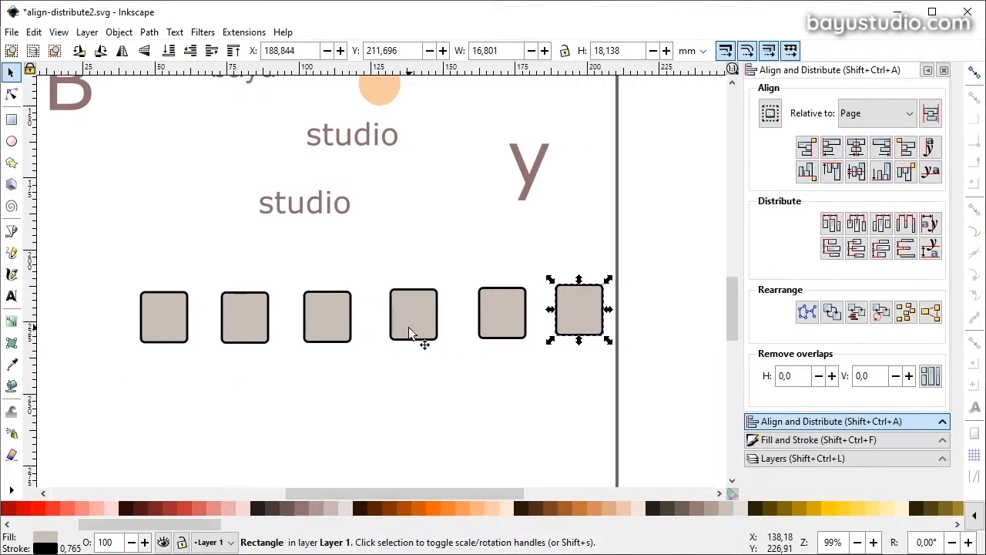
- Draw a wall rectangle about 192 by 54 mm behind the six windows and give the windows a lighter fill
{"action": "key", "text": "r"}
{"action": "left_click_drag", "start_coordinate": [99, 252], "coordinate": [652, 406]}
{"action": "left_click", "coordinate": [414, 315], "text": "shift"}
{"action": "left_click", "coordinate": [503, 313], "text": "shift"}
{"action": "left_click", "coordinate": [580, 309], "text": "shift"}
{"action": "left_click", "coordinate": [344, 508]}
- Draw a trapezoid roof about 213 mm wide and 33 mm high on top of the wall with the Pen tool
{"action": "left_click", "coordinate": [11, 231]}
{"action": "left_click", "coordinate": [76, 267]}
{"action": "left_click", "coordinate": [120, 180]}
{"action": "left_click", "coordinate": [630, 181], "text": "ctrl"}
{"action": "left_click", "coordinate": [11, 101]}
{"action": "left_click_drag", "start_coordinate": [684, 258], "coordinate": [686, 265]}
{"action": "left_click", "coordinate": [10, 72]}
{"action": "key", "text": "Escape"}
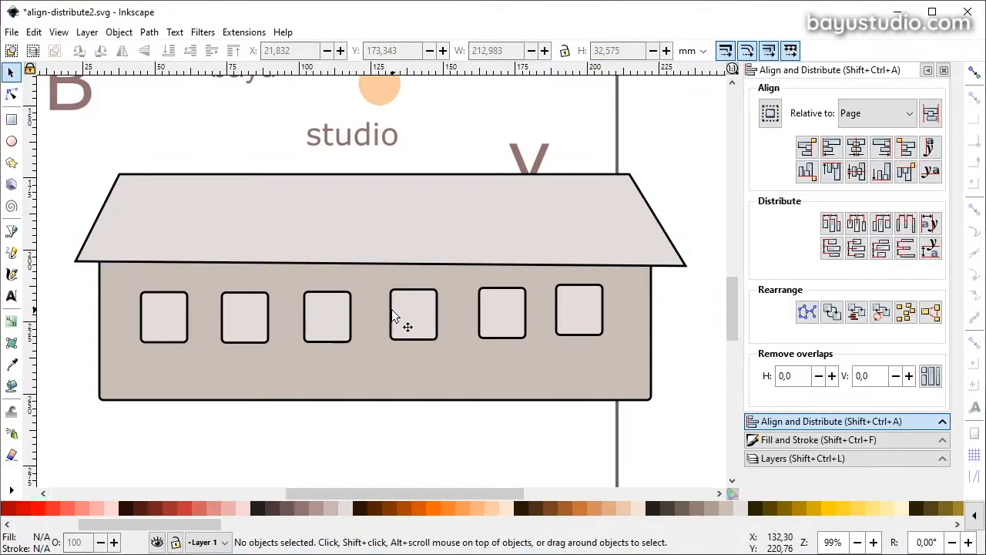
- Select all six windows and align their top edges relative to the Selection Area
{"action": "left_click", "coordinate": [165, 316]}
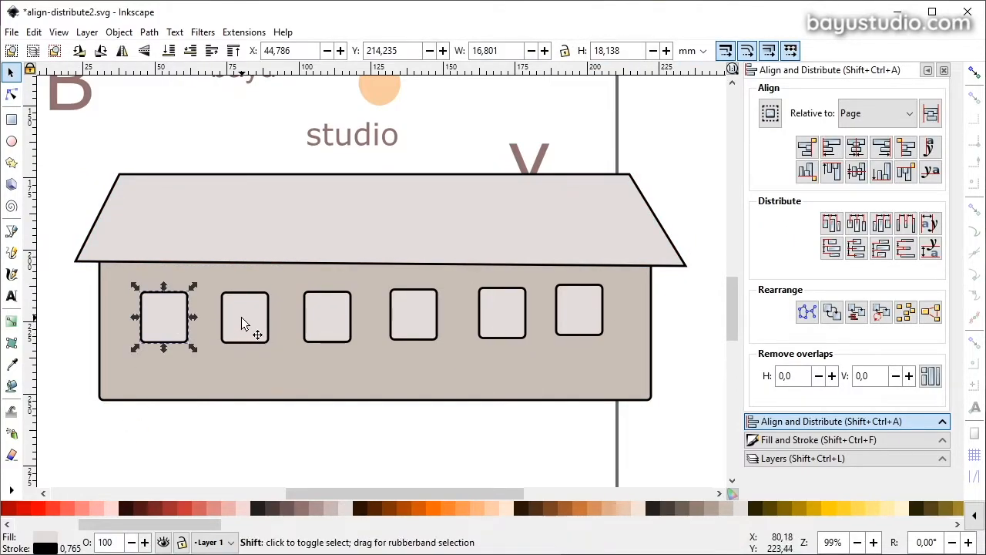
{"action": "left_click", "coordinate": [241, 317], "text": "shift"}
{"action": "left_click", "coordinate": [332, 319], "text": "shift"}
{"action": "left_click", "coordinate": [411, 320], "text": "shift"}
{"action": "left_click", "coordinate": [495, 318], "text": "shift"}
{"action": "left_click", "coordinate": [565, 313], "text": "shift"}
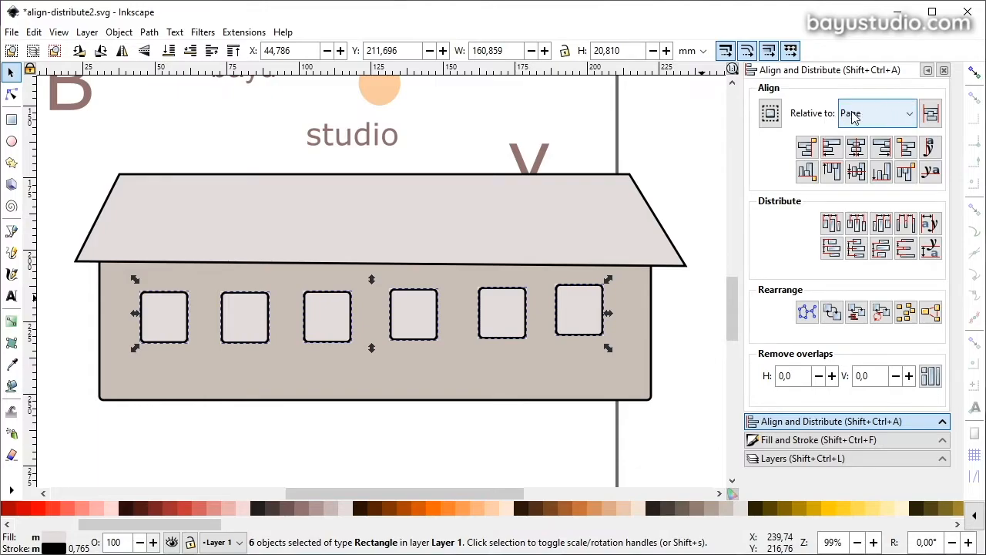
{"action": "left_click", "coordinate": [906, 115]}
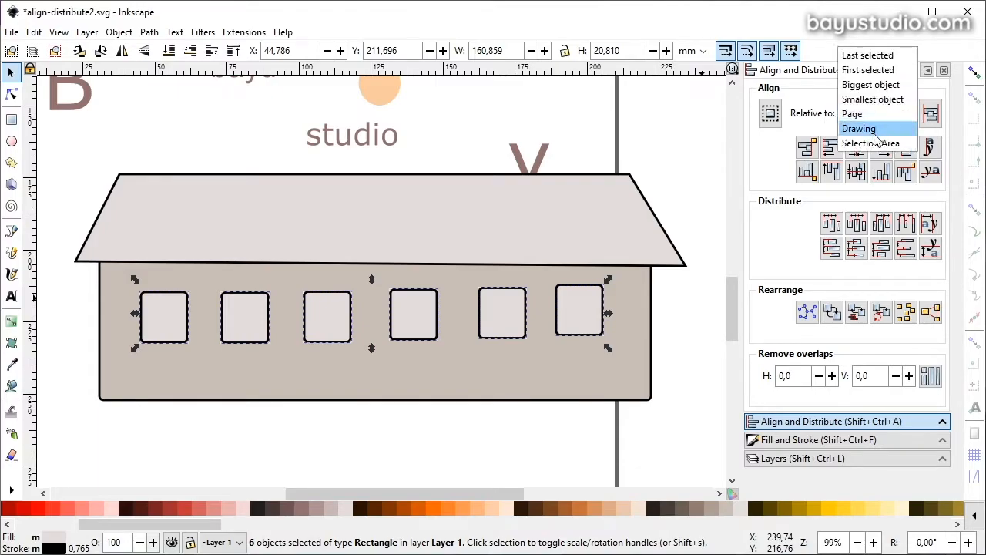
{"action": "left_click", "coordinate": [873, 143]}
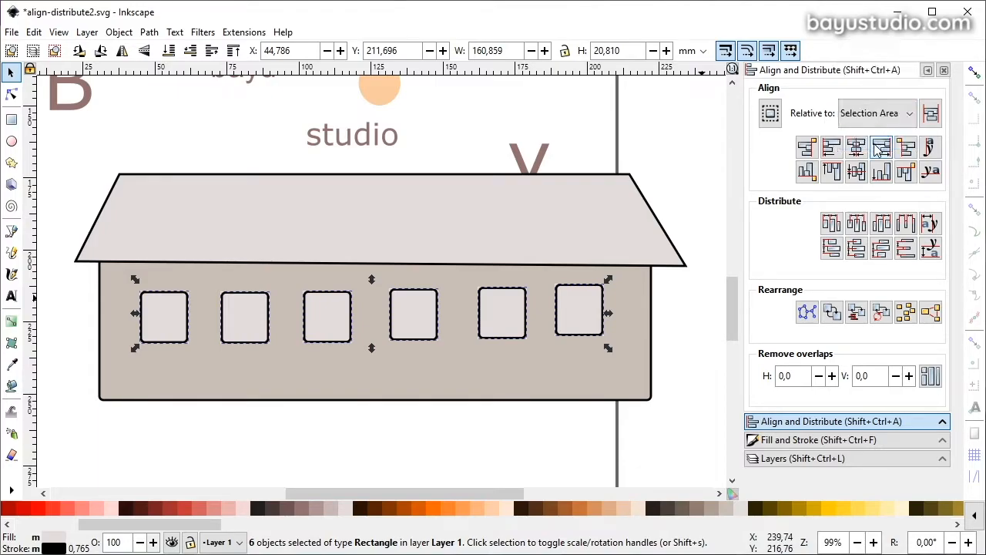
{"action": "left_click", "coordinate": [834, 172]}
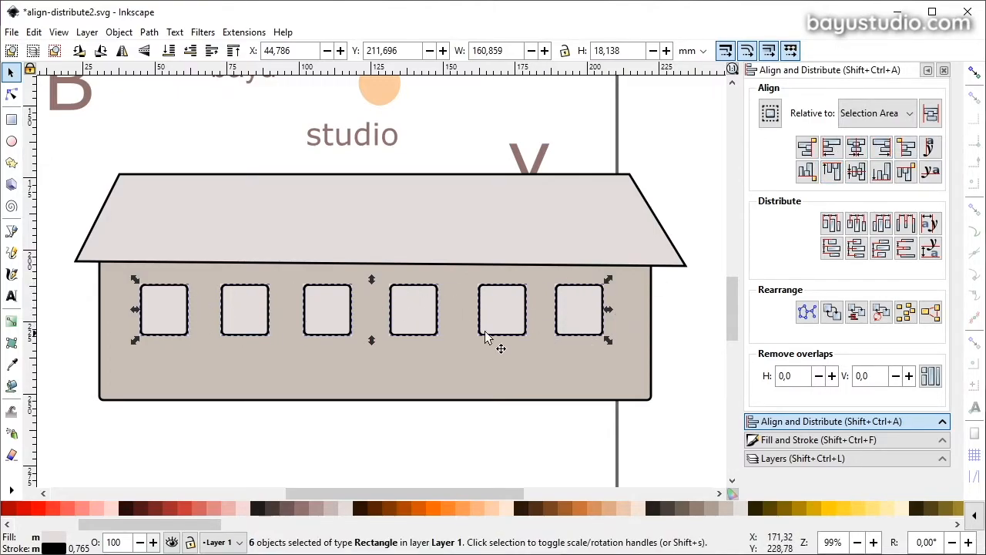
- Move the row of windows about 4 mm down and distribute the window centers equidistantly horizontally
{"action": "left_click_drag", "start_coordinate": [575, 312], "coordinate": [577, 322]}
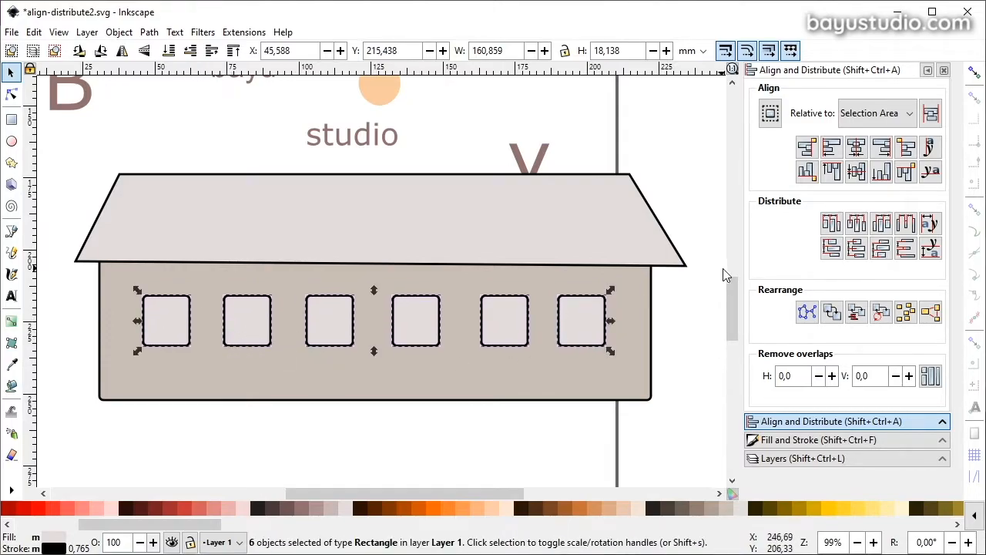
{"action": "left_click", "coordinate": [856, 224]}
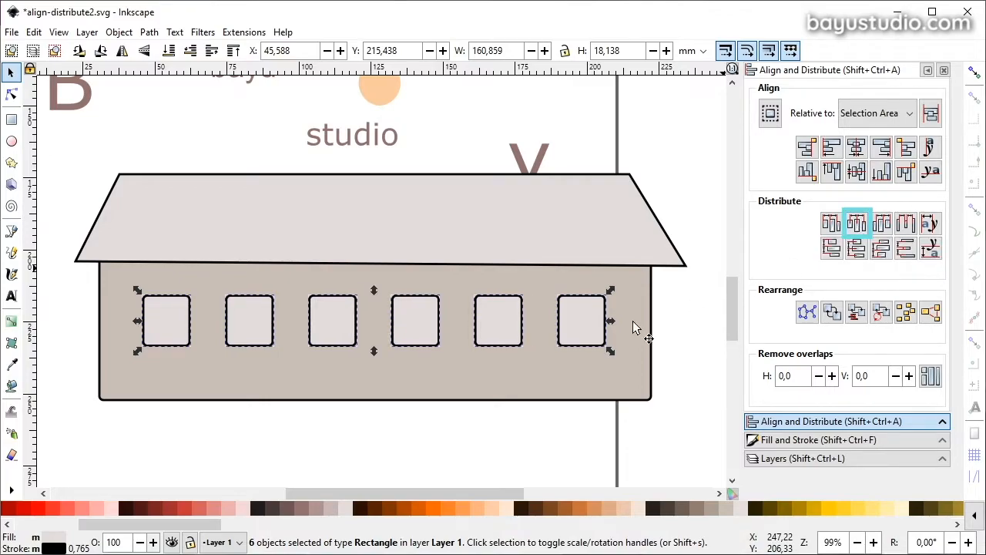
{"action": "left_click", "coordinate": [457, 434]}
{"action": "scroll", "coordinate": [415, 362], "scroll_direction": "down", "scroll_amount": 3}
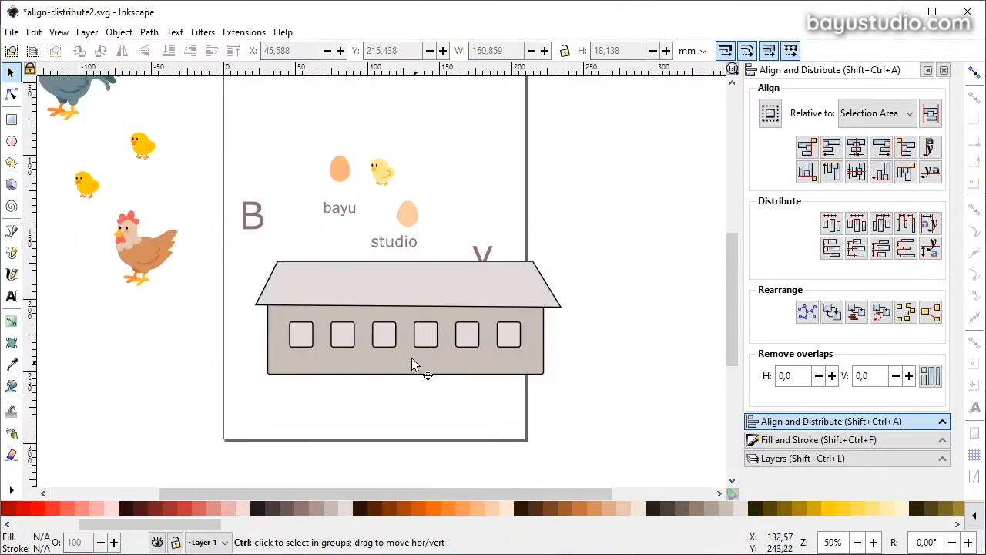
{"action": "scroll", "coordinate": [405, 363], "scroll_direction": "up", "scroll_amount": 3}
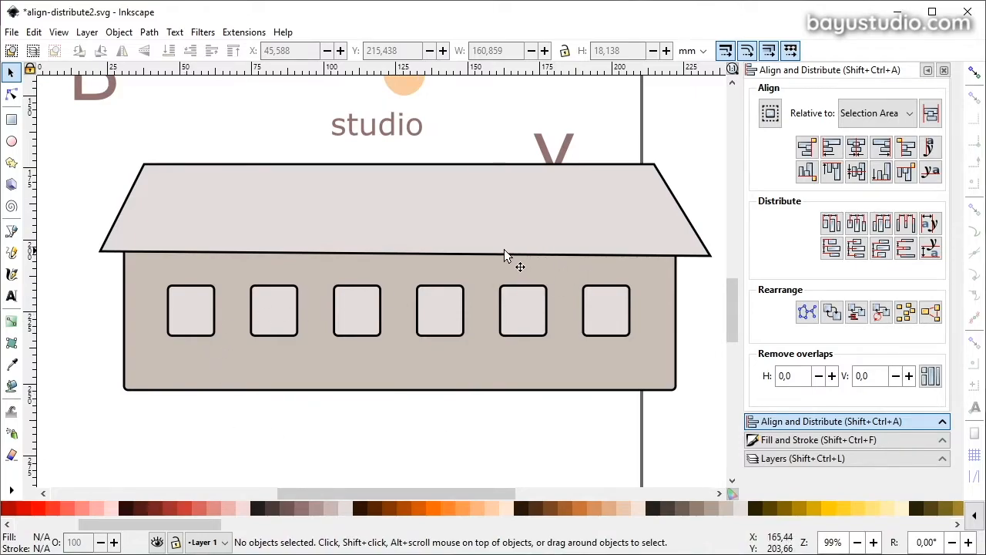
- Delete the fourth window from the left
{"action": "left_click", "coordinate": [279, 274]}
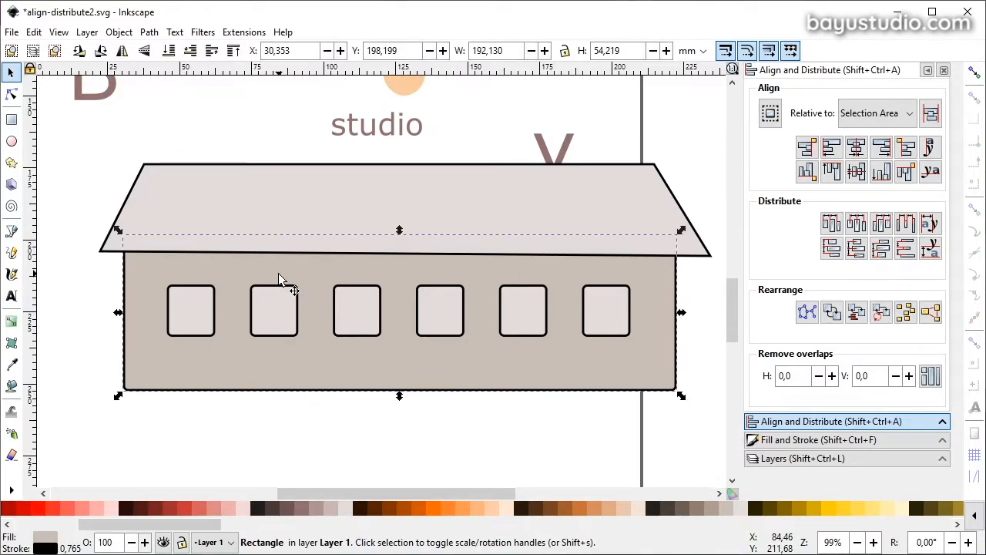
{"action": "left_click", "coordinate": [297, 435]}
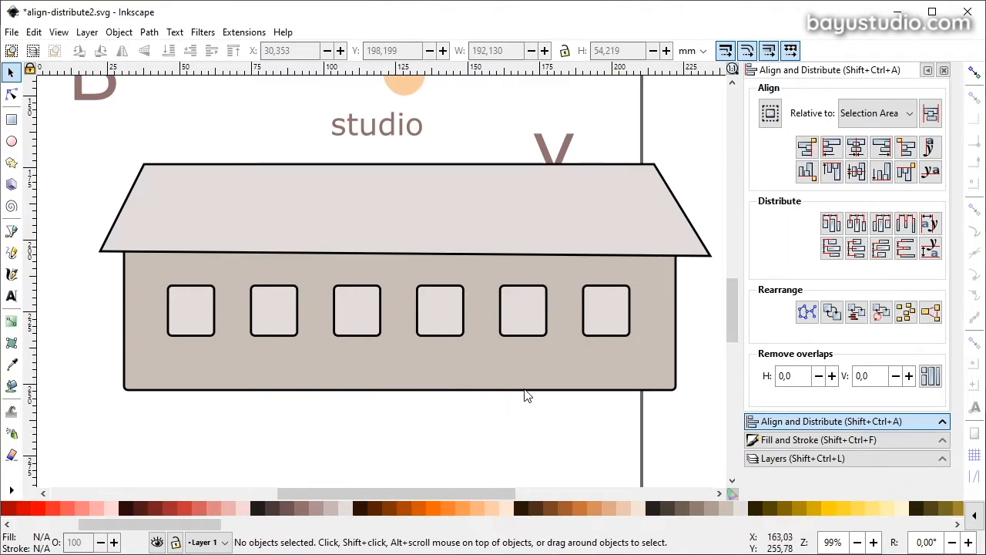
{"action": "left_click", "coordinate": [531, 316]}
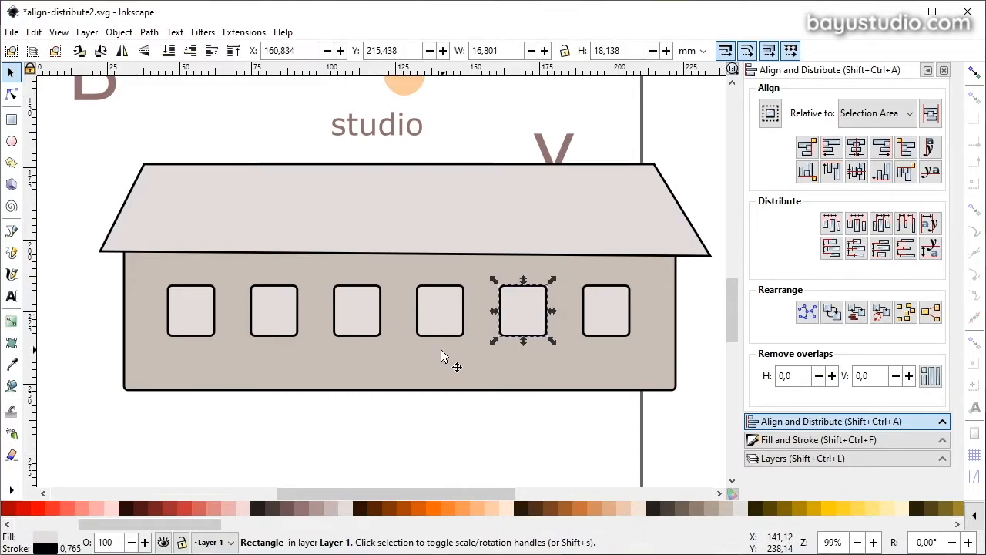
{"action": "left_click", "coordinate": [448, 311]}
{"action": "key", "text": "Delete"}
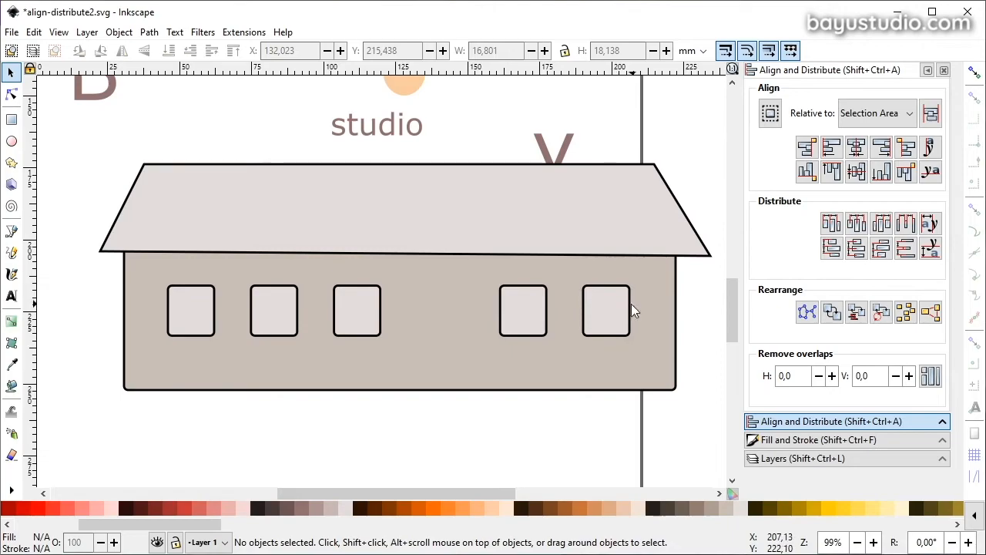
- Select the five remaining windows, distribute their centers equidistantly horizontally, and clear the selection
{"action": "left_click", "coordinate": [196, 312]}
{"action": "left_click", "coordinate": [275, 311], "text": "shift"}
{"action": "left_click", "coordinate": [362, 316], "text": "shift"}
{"action": "left_click", "coordinate": [523, 312], "text": "shift"}
{"action": "left_click", "coordinate": [606, 313], "text": "shift"}
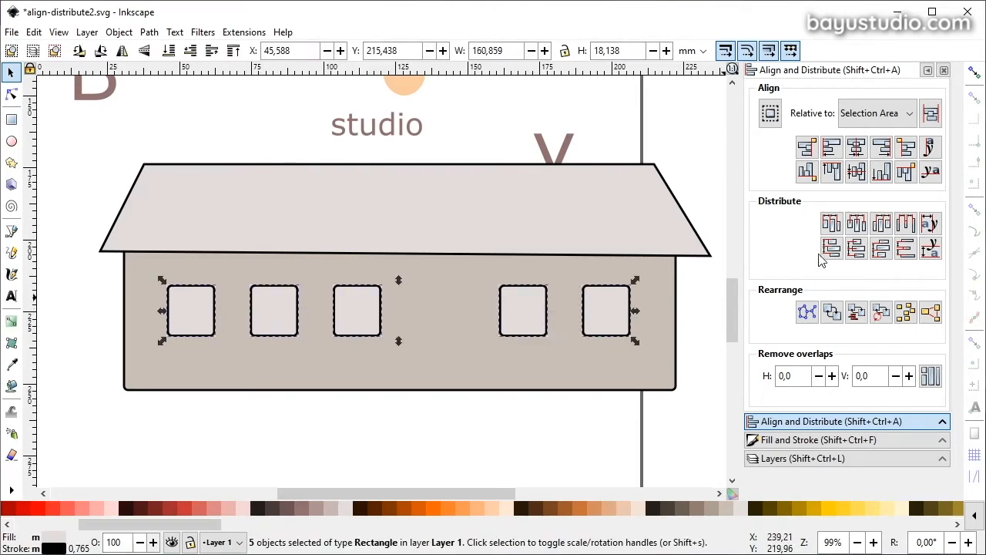
{"action": "left_click", "coordinate": [856, 223]}
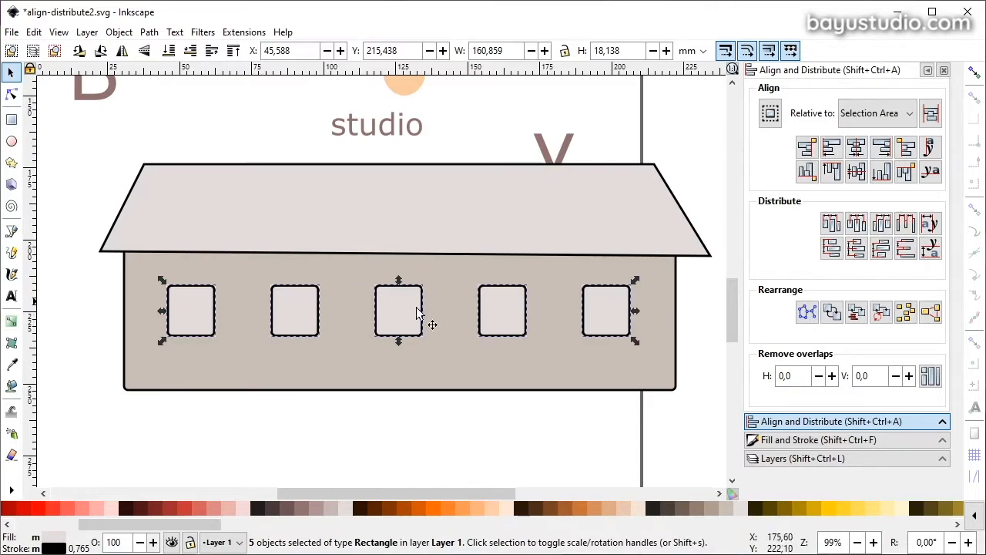
{"action": "scroll", "coordinate": [479, 350], "scroll_direction": "down", "scroll_amount": 2, "text": "ctrl"}
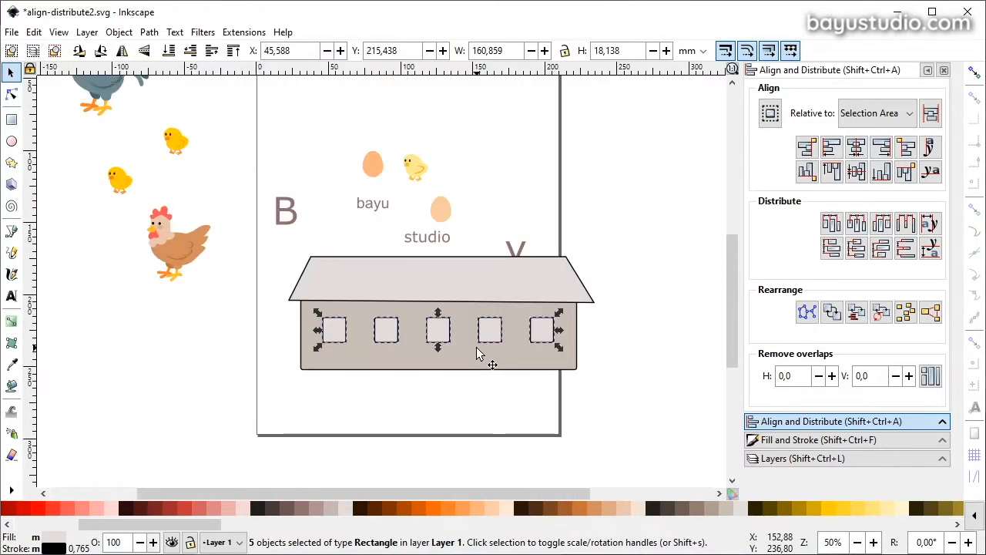
{"action": "left_click", "coordinate": [443, 384]}
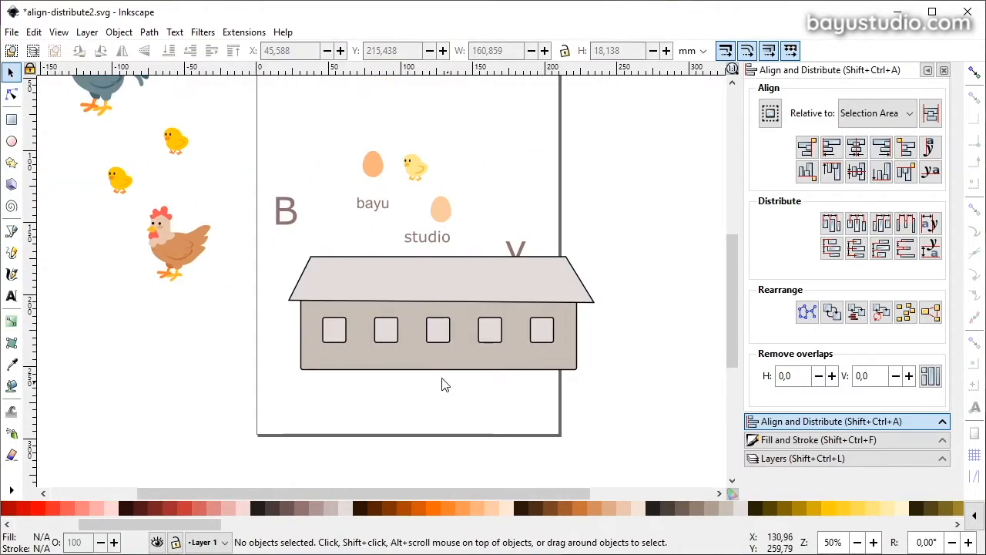
- Select the brown hen and the chick above it as two objects, and clear the selection
{"action": "left_click", "coordinate": [122, 184]}
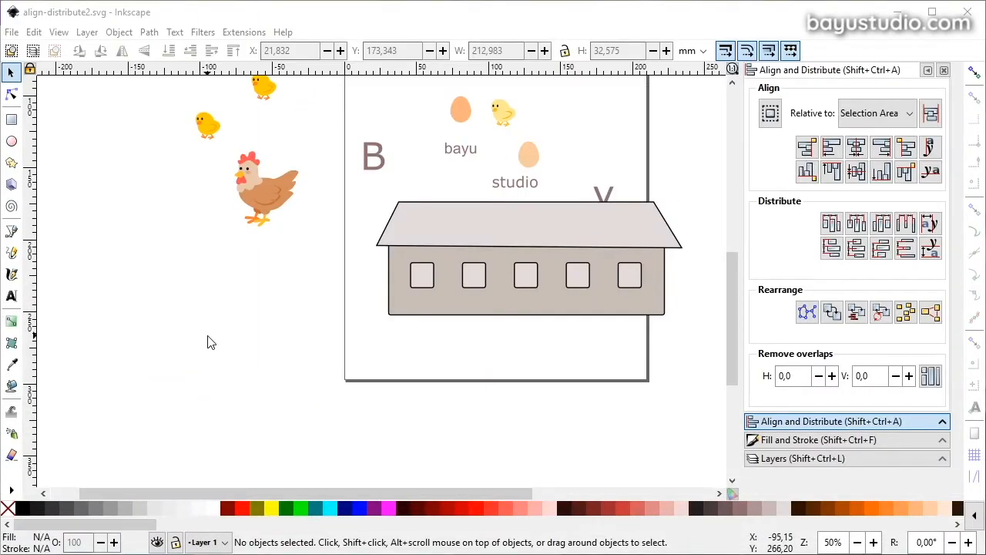
{"action": "scroll", "coordinate": [385, 212], "scroll_direction": "up", "scroll_amount": 1}
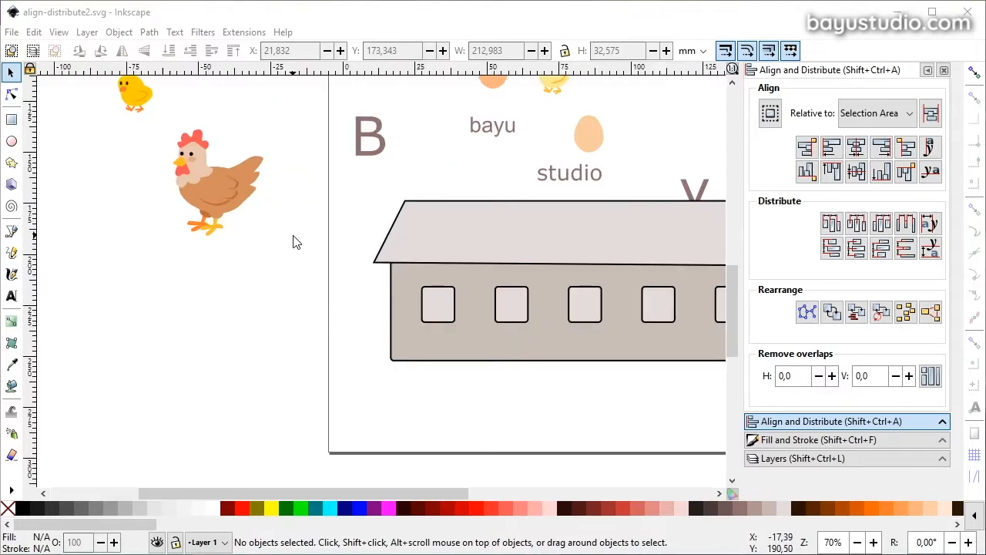
{"action": "scroll", "coordinate": [293, 242], "scroll_direction": "up", "scroll_amount": 1}
{"action": "scroll", "coordinate": [262, 281], "scroll_direction": "up", "scroll_amount": 2}
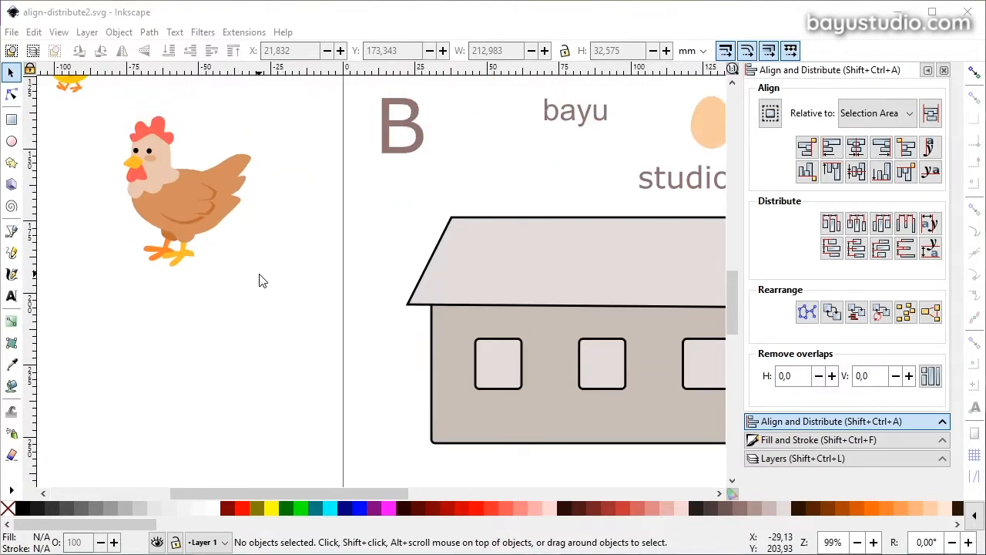
{"action": "left_click", "coordinate": [183, 245]}
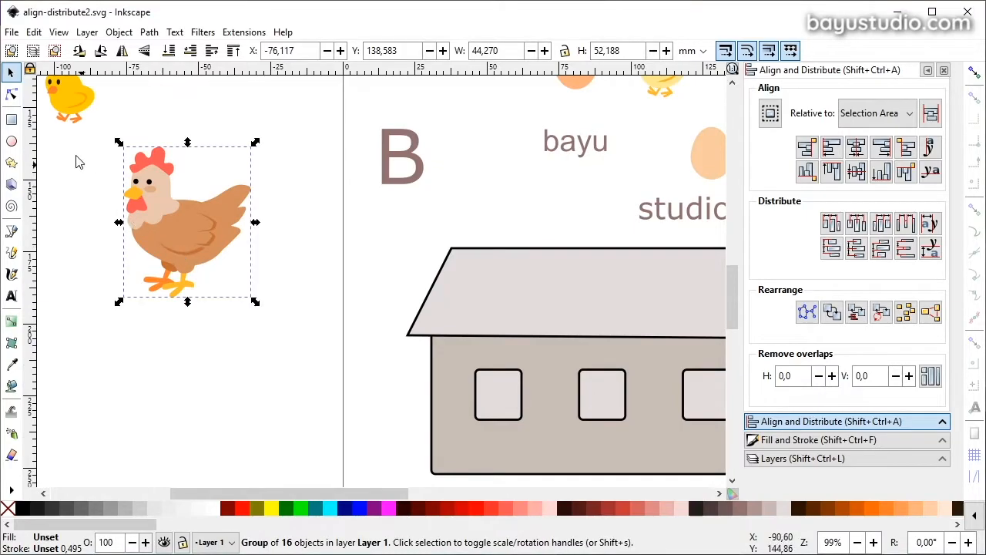
{"action": "left_click", "coordinate": [63, 100], "text": "shift"}
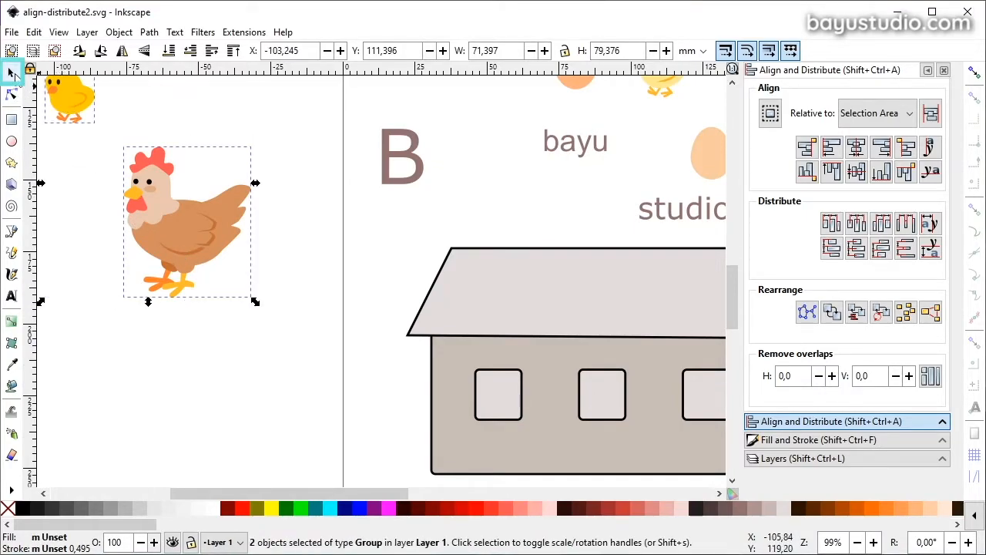
{"action": "left_click", "coordinate": [101, 222]}
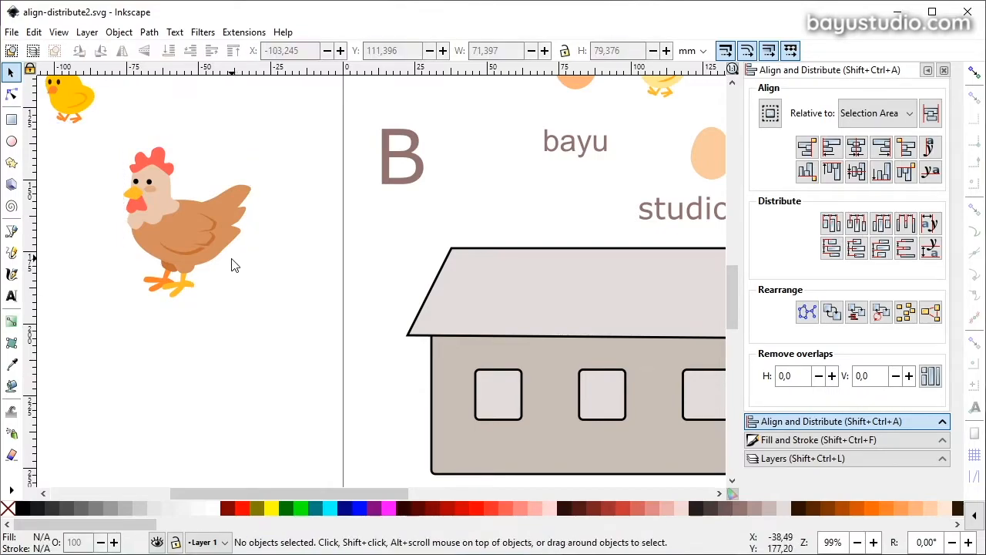
- Show the nodes of the hen's body path for editing, with node alignment relative to Middle of selection
{"action": "left_click", "coordinate": [12, 94]}
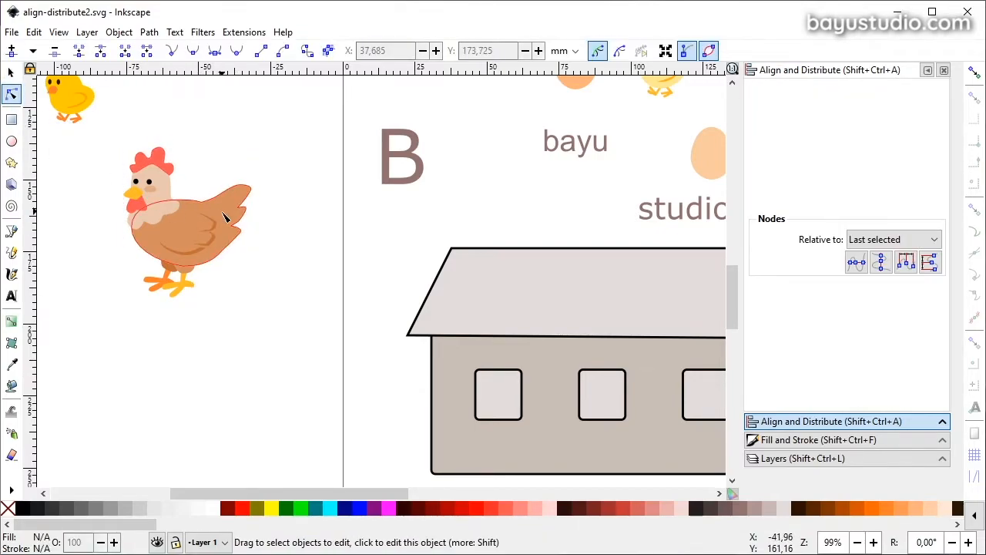
{"action": "left_click", "coordinate": [209, 198]}
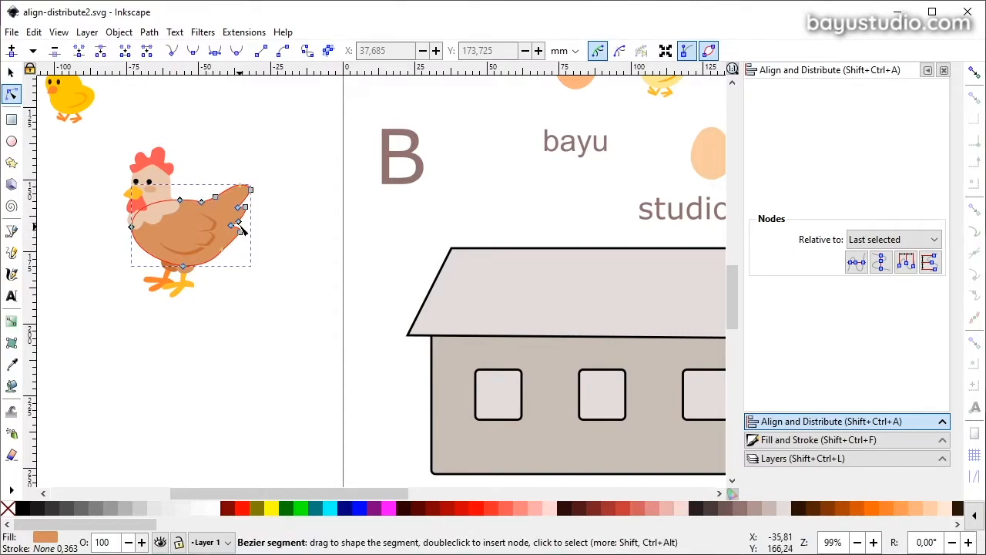
{"action": "scroll", "coordinate": [253, 238], "scroll_direction": "up", "scroll_amount": 2}
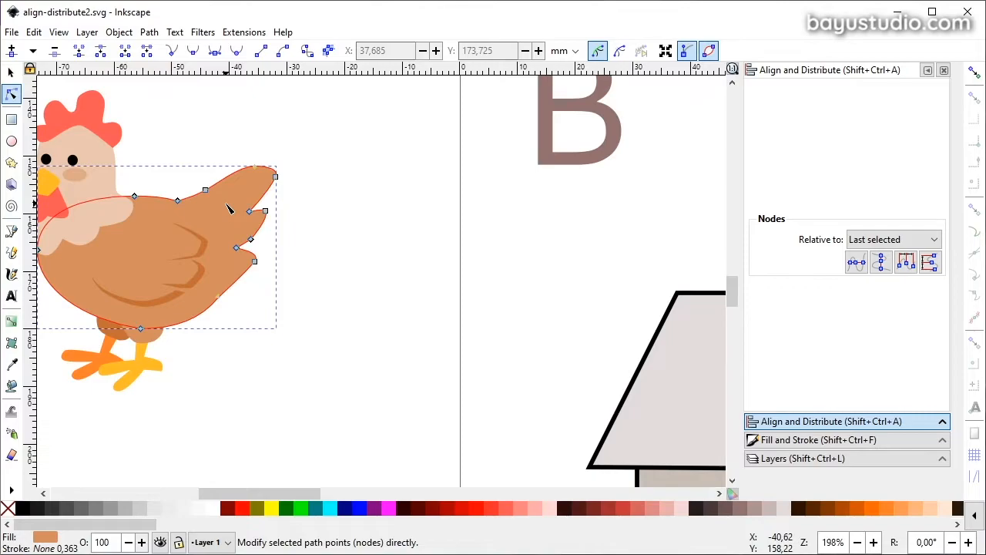
{"action": "key", "text": "s"}
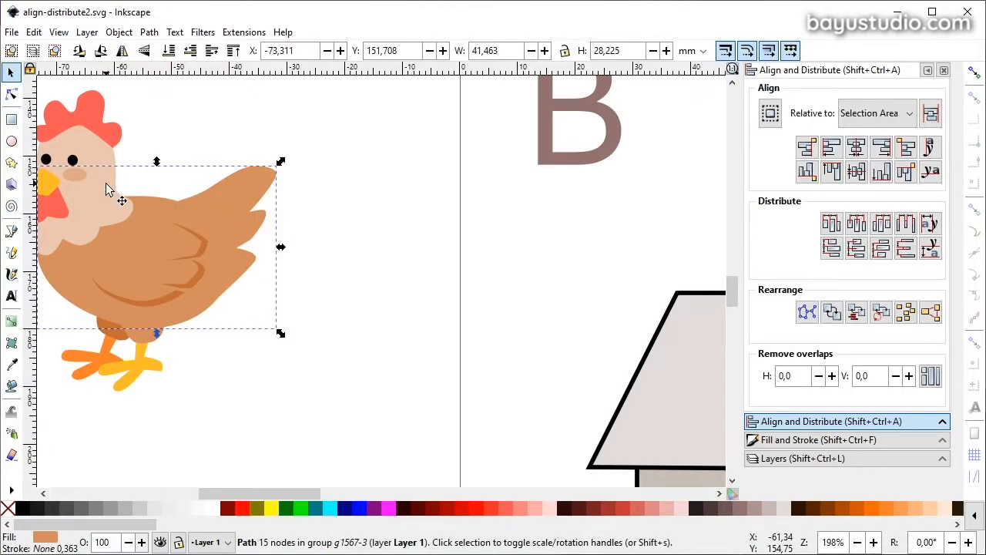
{"action": "left_click", "coordinate": [10, 94]}
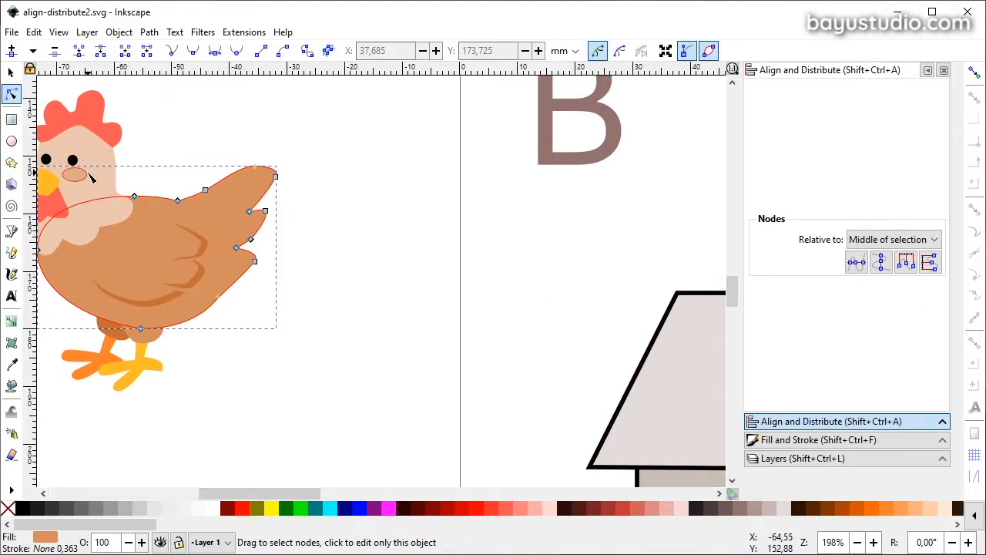
- Select nodes along the hen's back and tail individually and by area, and clear the selection
{"action": "left_click", "coordinate": [135, 196]}
{"action": "left_click", "coordinate": [178, 199], "text": "shift"}
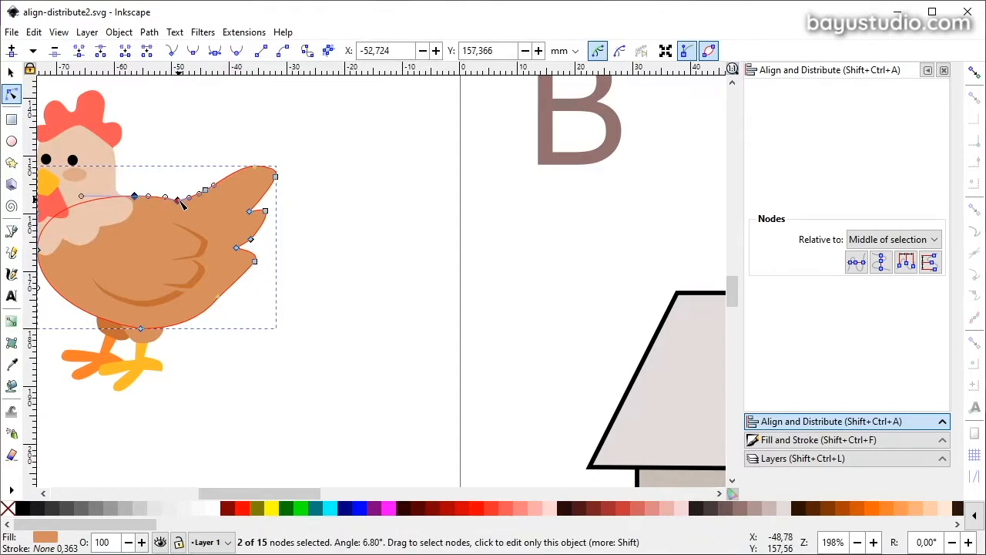
{"action": "left_click", "coordinate": [205, 189], "text": "shift"}
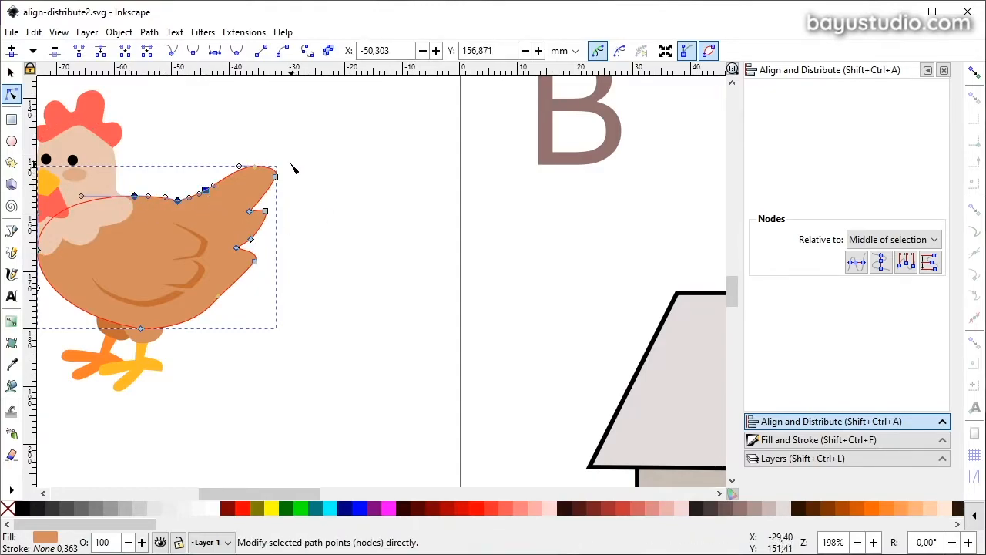
{"action": "left_click_drag", "start_coordinate": [287, 150], "coordinate": [214, 235]}
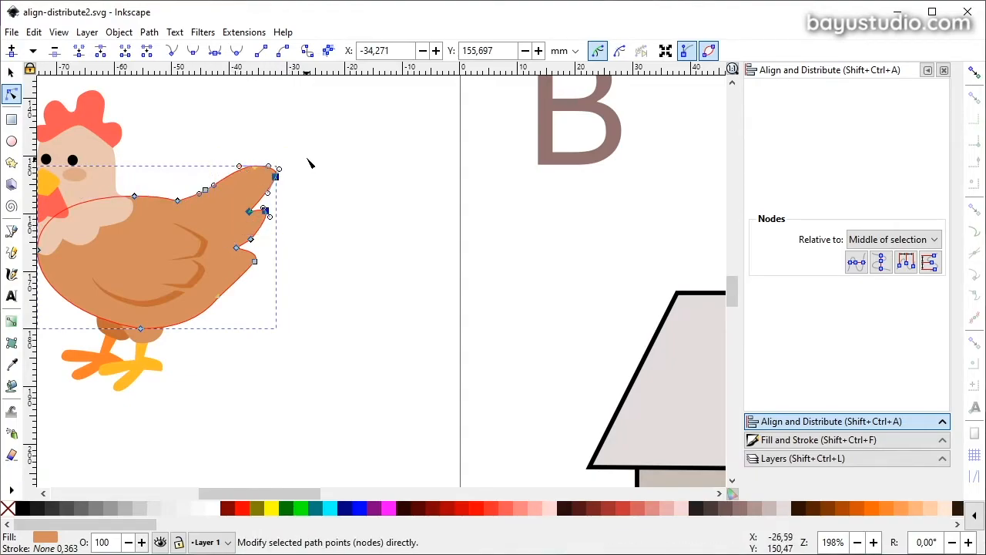
{"action": "left_click_drag", "start_coordinate": [307, 145], "coordinate": [184, 225]}
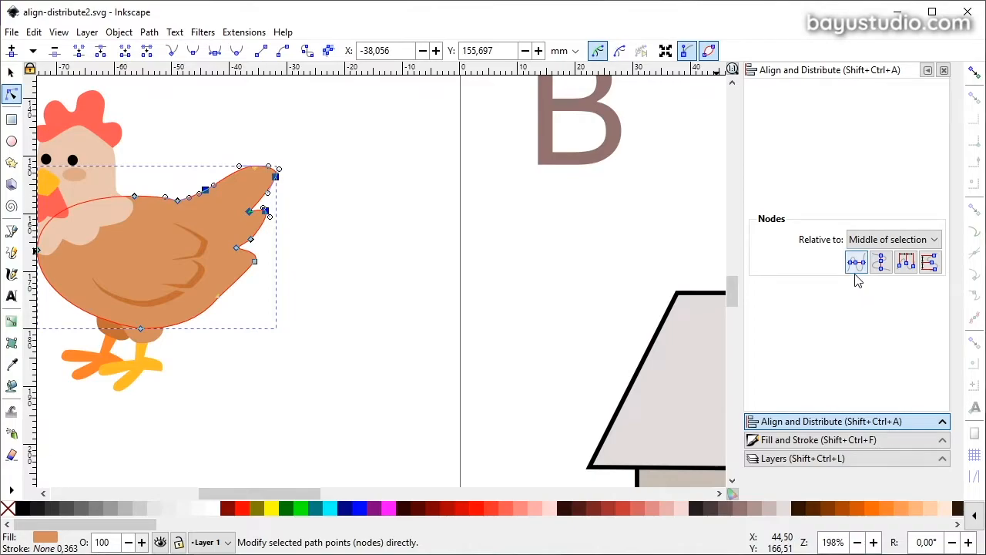
{"action": "key", "text": "Escape"}
{"action": "key", "text": "Escape"}
- Draw a straight-segment zigzag path with six uneven peaks below the hen using the Bezier pen
{"action": "left_click", "coordinate": [12, 232]}
{"action": "scroll", "coordinate": [180, 353], "scroll_direction": "down", "scroll_amount": 4}
{"action": "scroll", "coordinate": [164, 374], "scroll_direction": "up", "scroll_amount": 1}
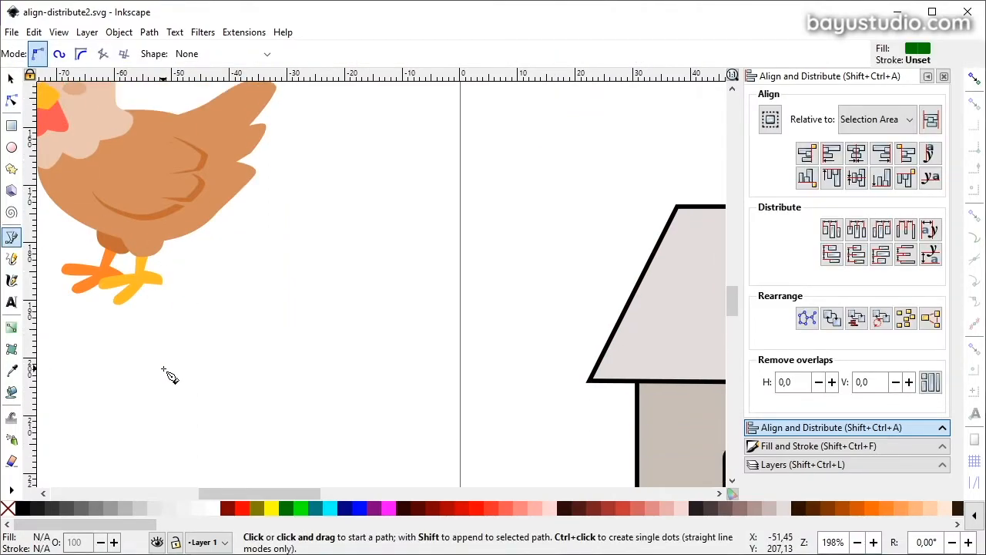
{"action": "left_click", "coordinate": [82, 417]}
{"action": "left_click", "coordinate": [174, 325]}
{"action": "left_click", "coordinate": [152, 422]}
{"action": "left_click", "coordinate": [231, 339]}
{"action": "left_click", "coordinate": [249, 420]}
{"action": "left_click", "coordinate": [317, 307]}
{"action": "left_click", "coordinate": [322, 406]}
{"action": "left_click", "coordinate": [371, 326]}
{"action": "left_click", "coordinate": [373, 401]}
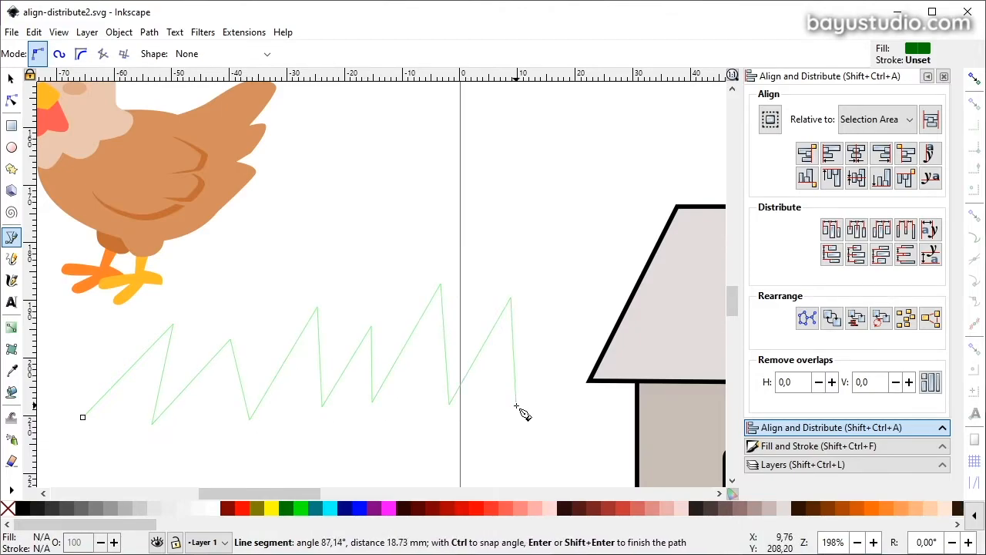
{"action": "double_click", "coordinate": [516, 404]}
- Move the zigzag's two end nodes outward and down, placing the right one at about X 13.5, Y 218.2 mm
{"action": "left_click", "coordinate": [11, 102]}
{"action": "left_click_drag", "start_coordinate": [82, 414], "coordinate": [65, 452]}
{"action": "left_click_drag", "start_coordinate": [515, 401], "coordinate": [537, 456]}
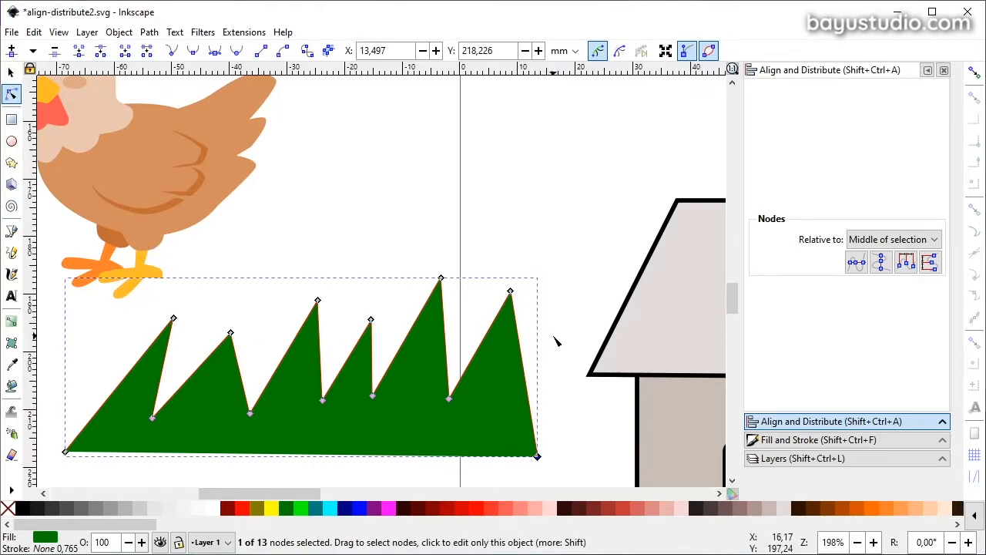
- Select the zigzag's six peak nodes and try aligning them on a horizontal line relative to Middle of selection
{"action": "left_click_drag", "start_coordinate": [556, 359], "coordinate": [155, 274]}
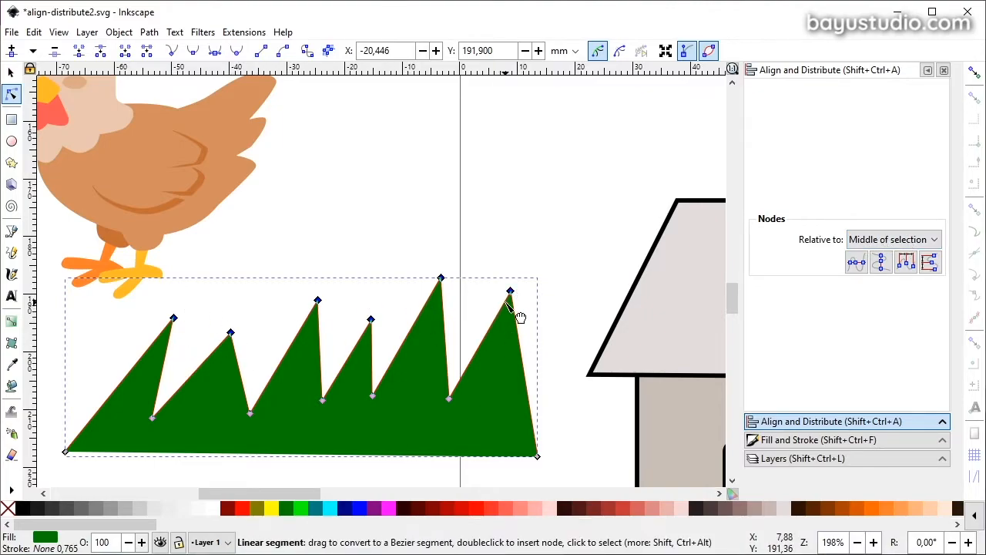
{"action": "left_click", "coordinate": [857, 263]}
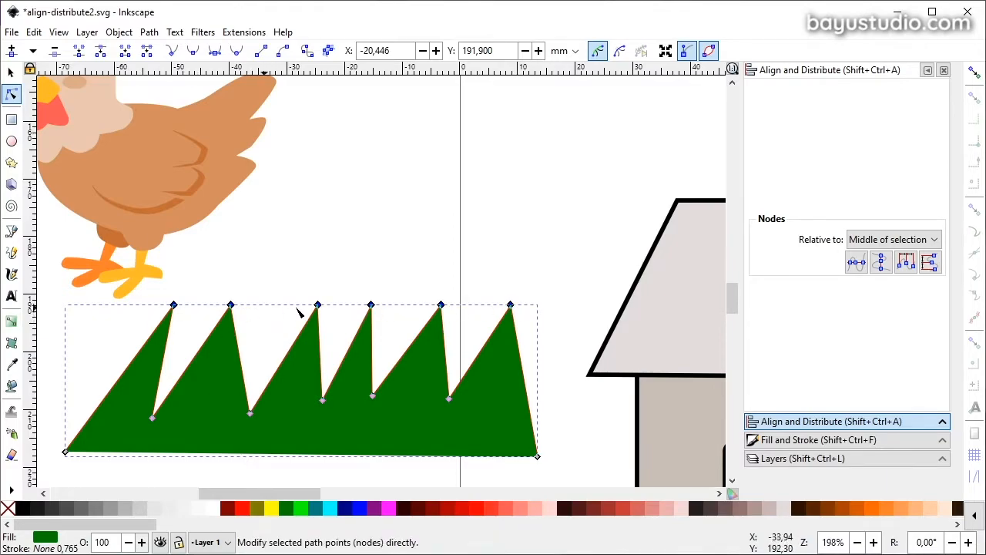
{"action": "key", "text": "ctrl+z"}
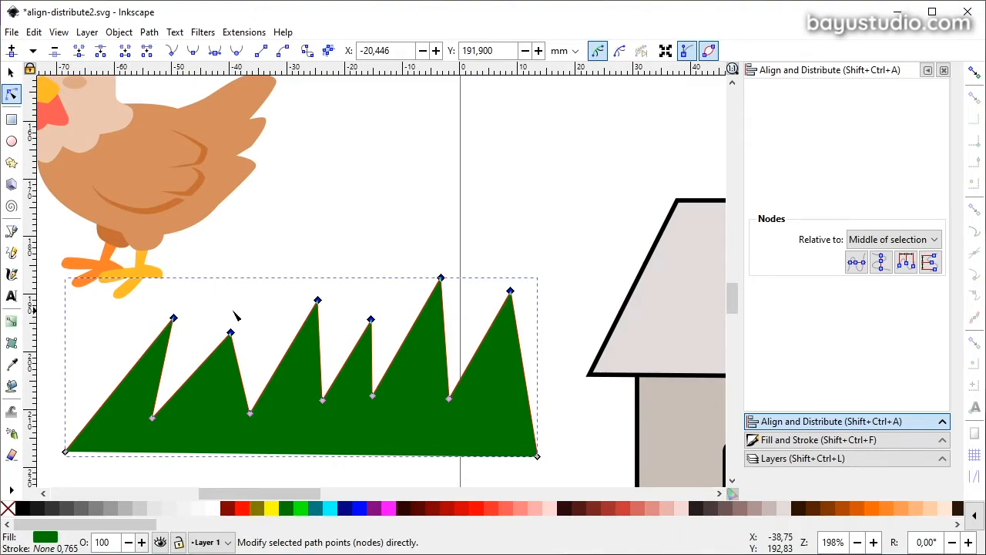
- Align the six peak nodes on a horizontal line relative to Last selected, and distribute them evenly horizontally
{"action": "left_click", "coordinate": [906, 247]}
{"action": "left_click", "coordinate": [894, 211]}
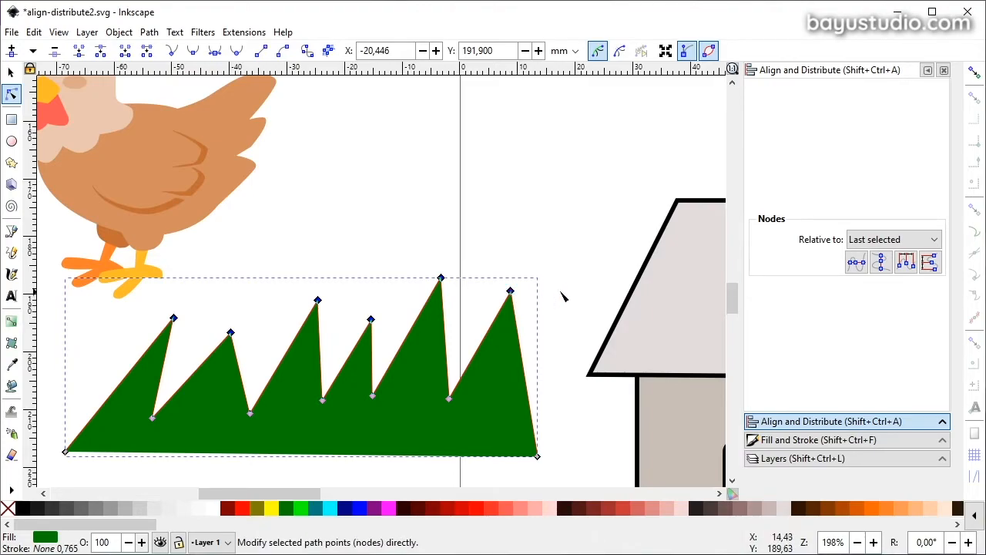
{"action": "left_click", "coordinate": [858, 263]}
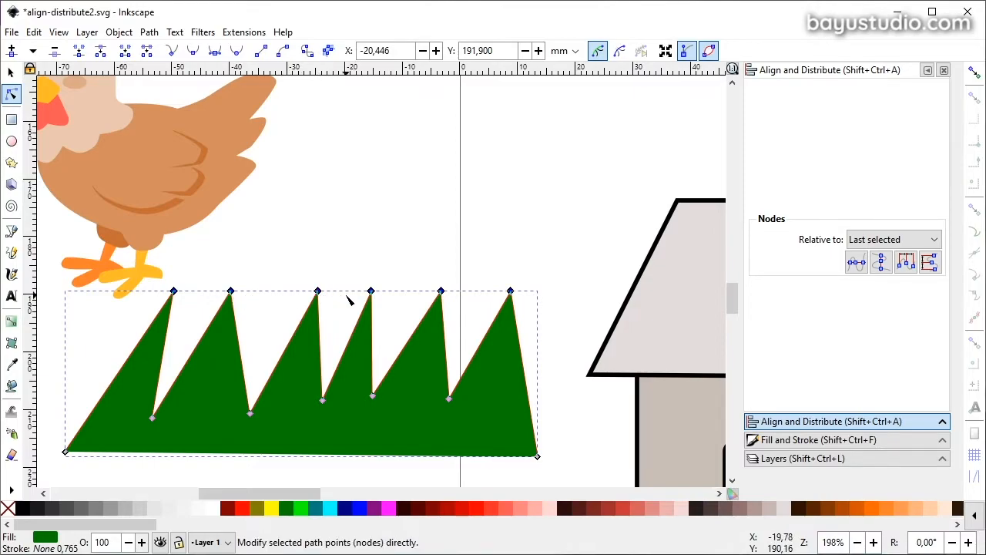
{"action": "left_click", "coordinate": [906, 262]}
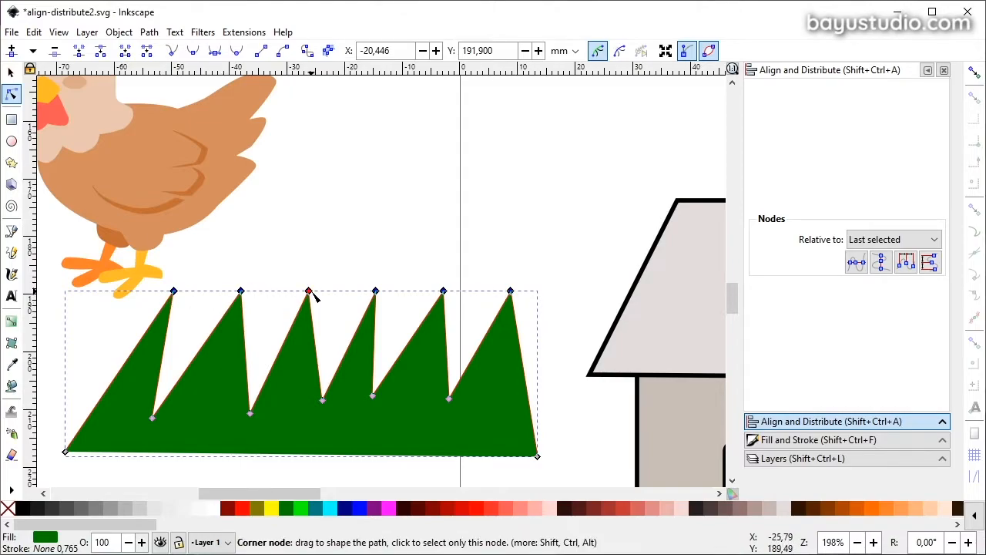
{"action": "left_click", "coordinate": [512, 298]}
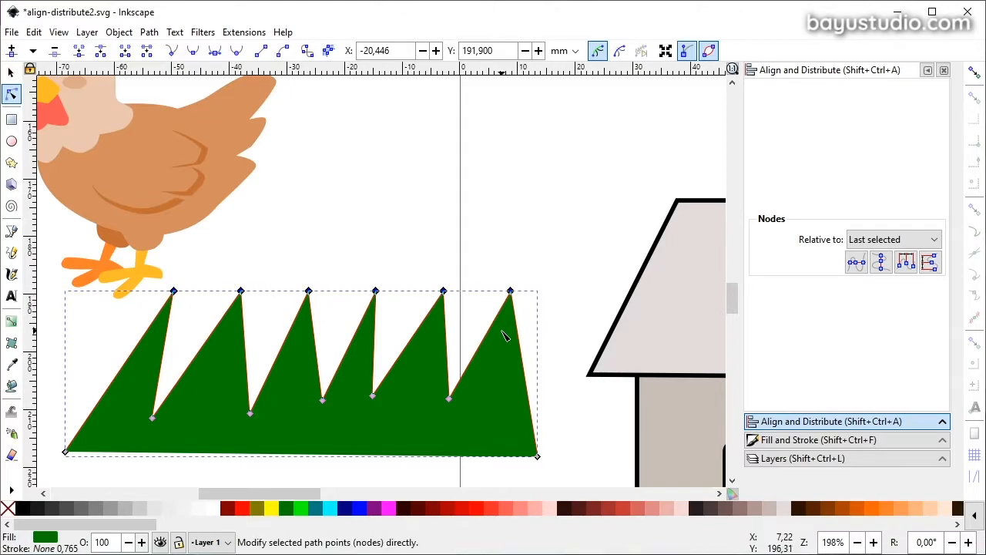
{"action": "left_click", "coordinate": [558, 435]}
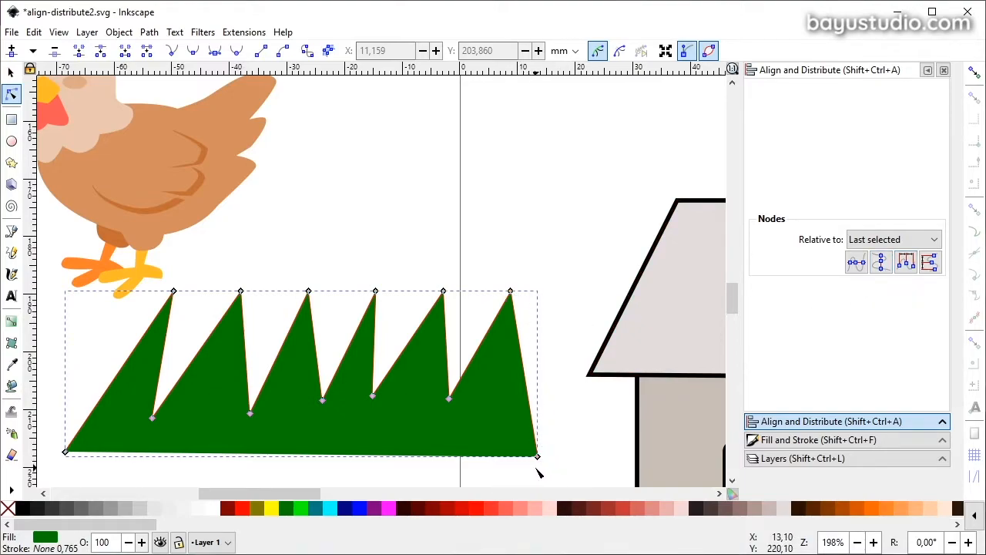
- Align the rightmost peak node vertically with the lower right corner, and align the two bottom corner nodes on a horizontal line
{"action": "left_click_drag", "start_coordinate": [495, 269], "coordinate": [567, 476]}
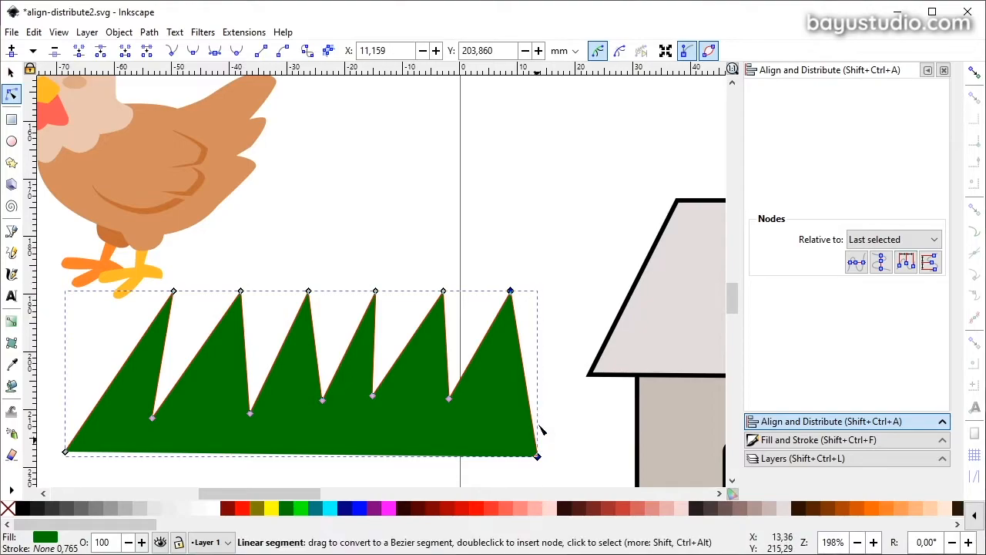
{"action": "left_click", "coordinate": [881, 262]}
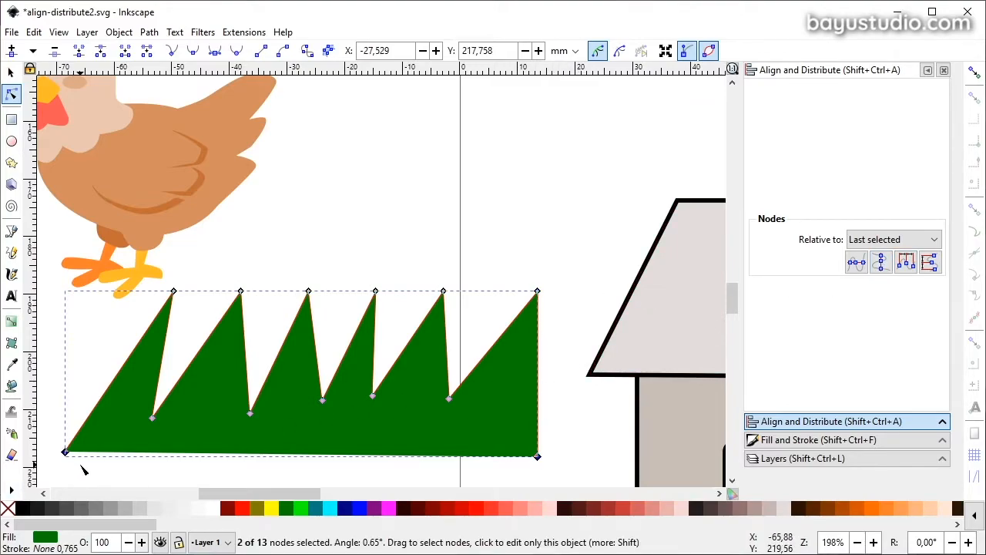
{"action": "left_click", "coordinate": [61, 475]}
{"action": "left_click_drag", "start_coordinate": [45, 468], "coordinate": [579, 444]}
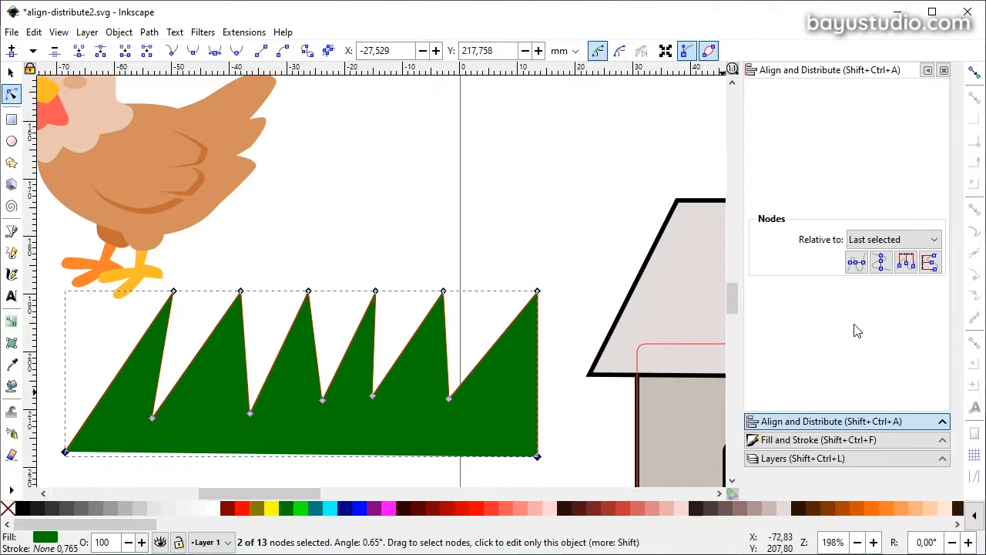
{"action": "left_click", "coordinate": [857, 262]}
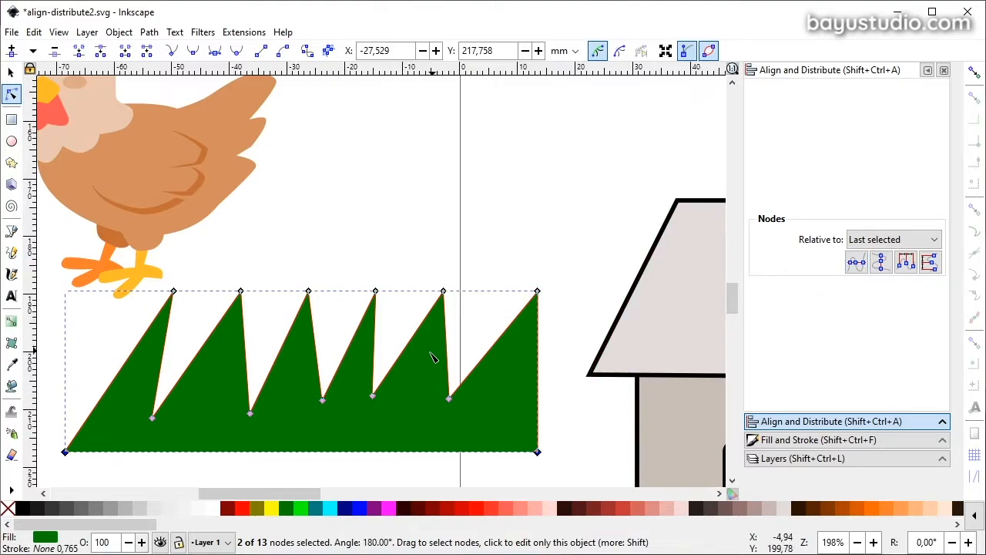
- Draw a closed four-point shape with the Bezier pen over the roof's left slope and fill it light grey
{"action": "left_click_drag", "start_coordinate": [276, 491], "coordinate": [335, 494]}
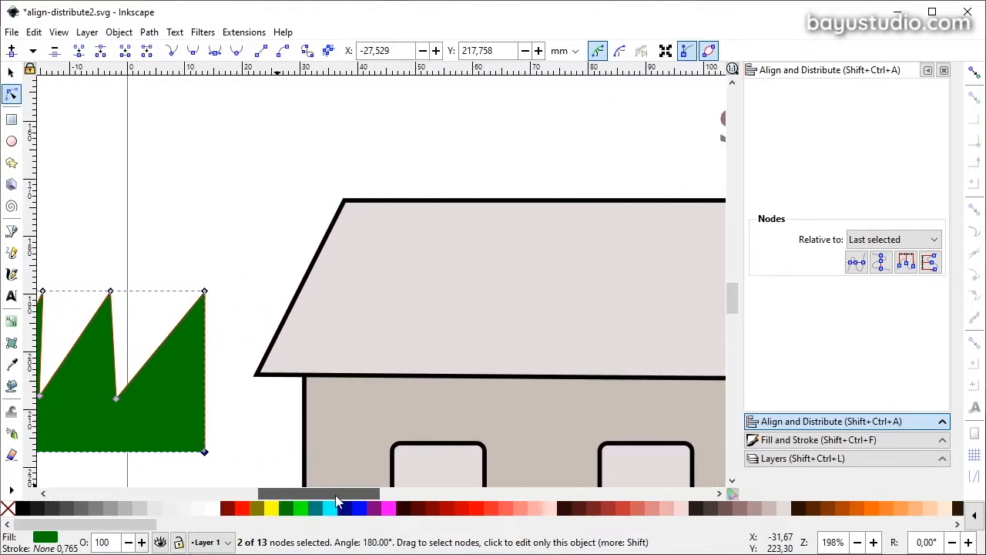
{"action": "left_click", "coordinate": [327, 245]}
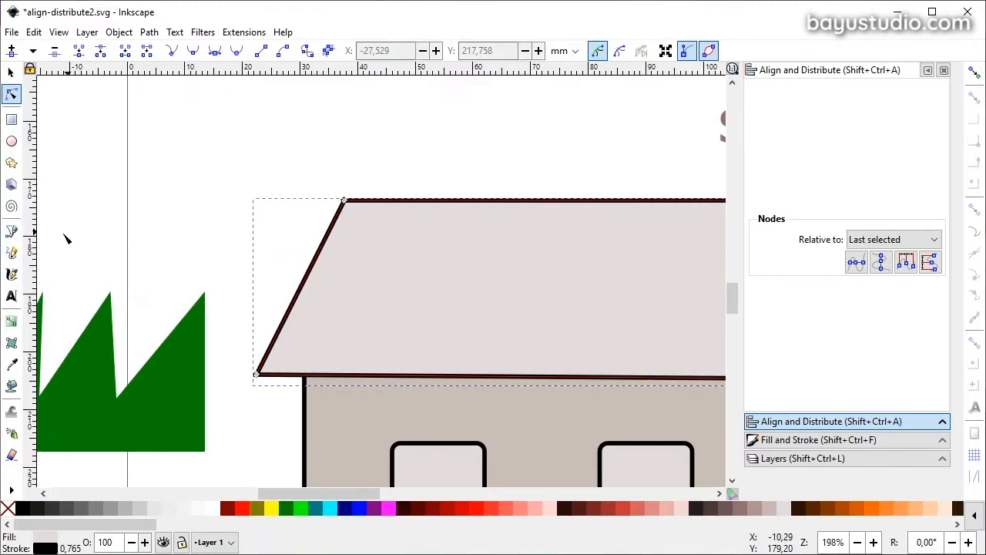
{"action": "key", "text": "b"}
{"action": "left_click", "coordinate": [343, 200]}
{"action": "left_click", "coordinate": [329, 342]}
{"action": "left_click", "coordinate": [637, 374]}
{"action": "left_click", "coordinate": [254, 375]}
{"action": "left_click", "coordinate": [344, 201]}
{"action": "left_click", "coordinate": [299, 508]}
{"action": "left_click", "coordinate": [165, 508]}
- Move the light grey shape's top node inside the roof outline to about X 39.2, Y 176.7 mm
{"action": "scroll", "coordinate": [369, 229], "scroll_direction": "up", "scroll_amount": 2}
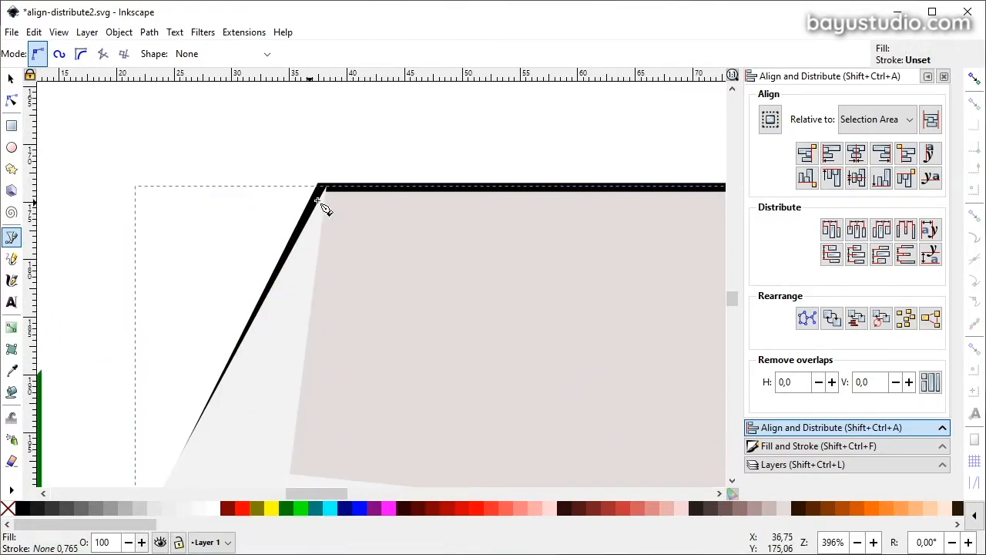
{"action": "left_click", "coordinate": [12, 100]}
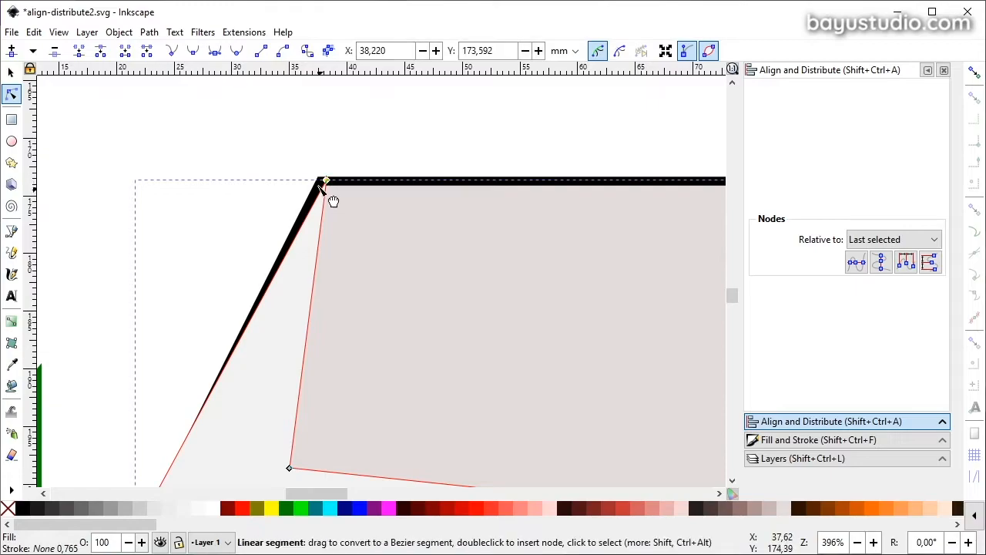
{"action": "left_click_drag", "start_coordinate": [326, 181], "coordinate": [336, 216]}
{"action": "left_click", "coordinate": [346, 224]}
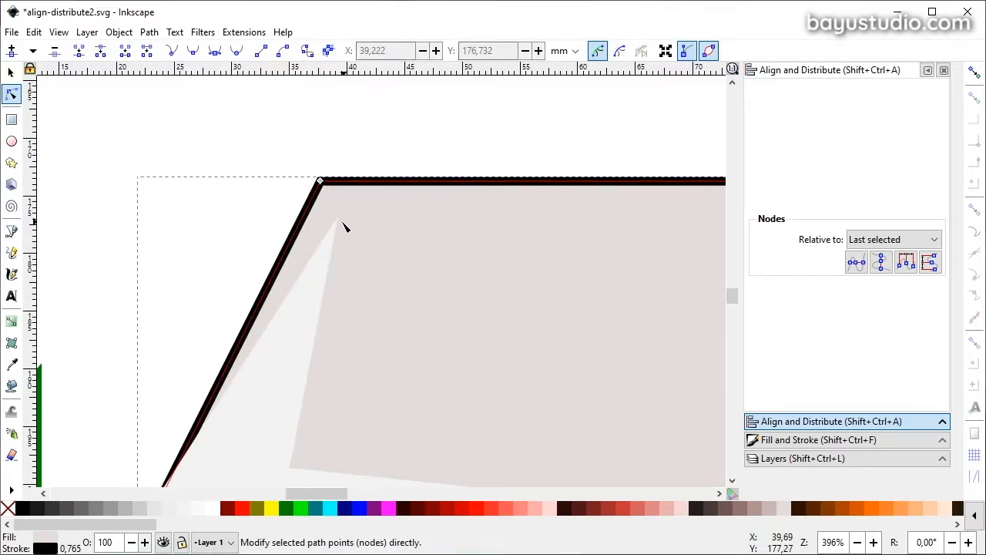
- Align the light grey shape's top node with the roof's upper left corner node, horizontally and vertically, relative to First selected
{"action": "left_click", "coordinate": [10, 71]}
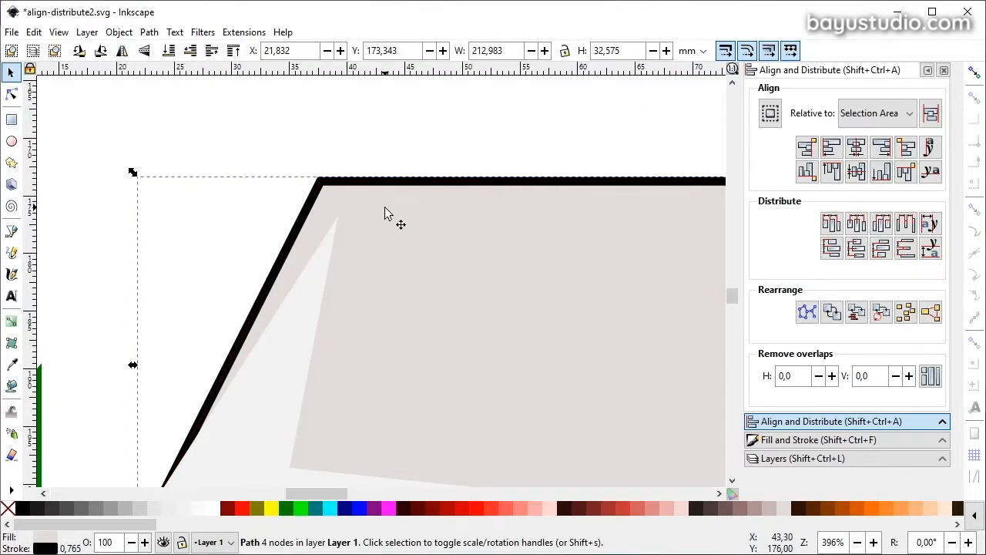
{"action": "scroll", "coordinate": [330, 315], "scroll_direction": "down", "scroll_amount": 2, "text": "ctrl"}
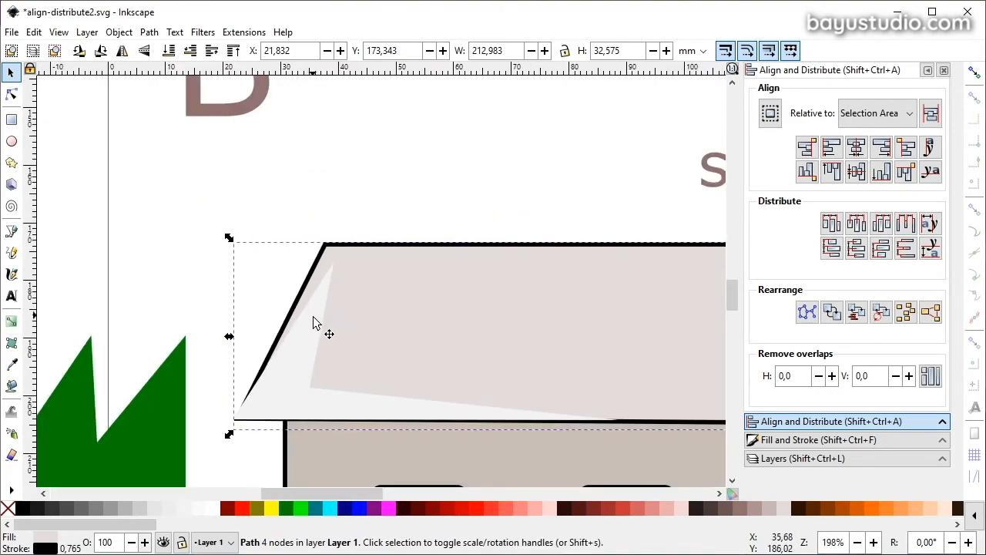
{"action": "left_click", "coordinate": [313, 317], "text": "shift"}
{"action": "scroll", "coordinate": [332, 257], "scroll_direction": "up", "scroll_amount": 1, "text": "ctrl"}
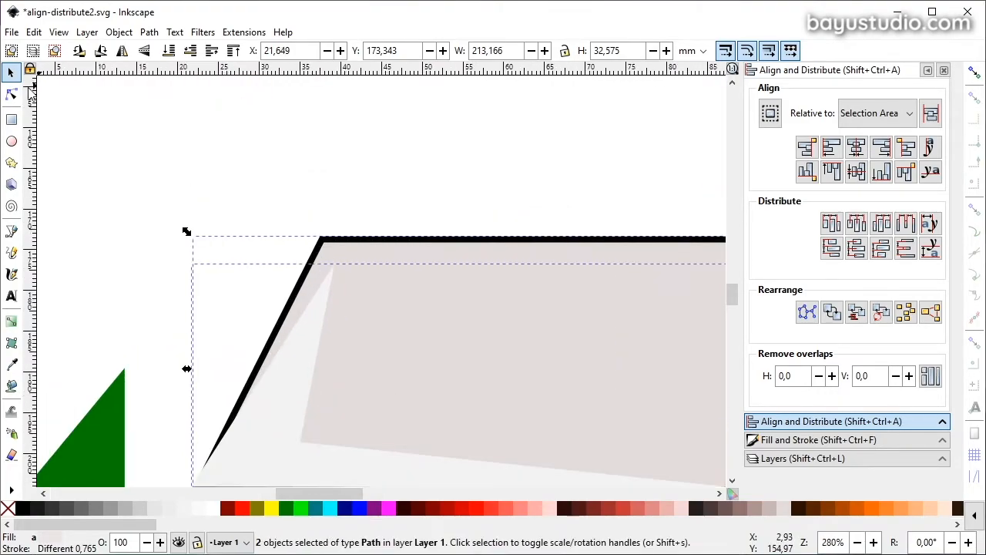
{"action": "left_click", "coordinate": [11, 94]}
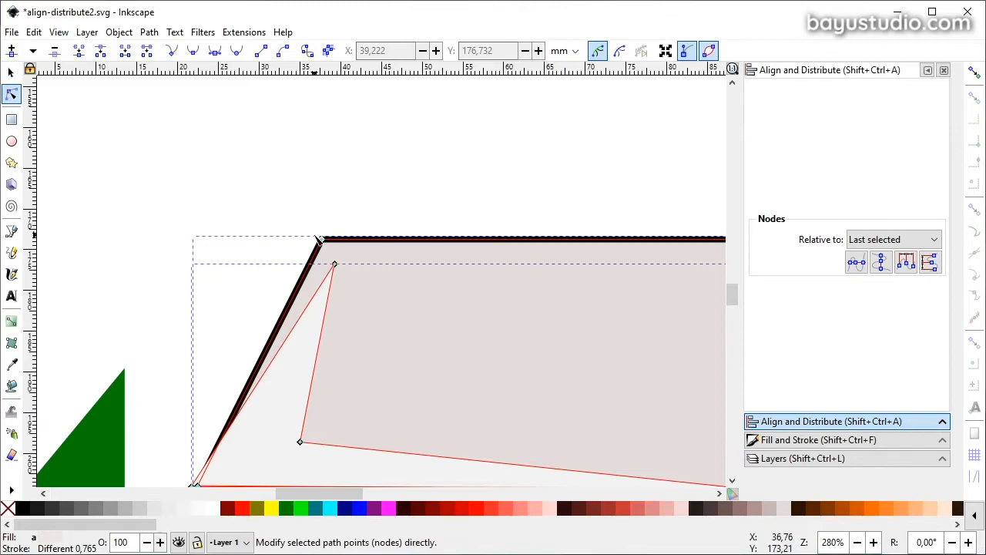
{"action": "left_click_drag", "start_coordinate": [305, 222], "coordinate": [359, 282]}
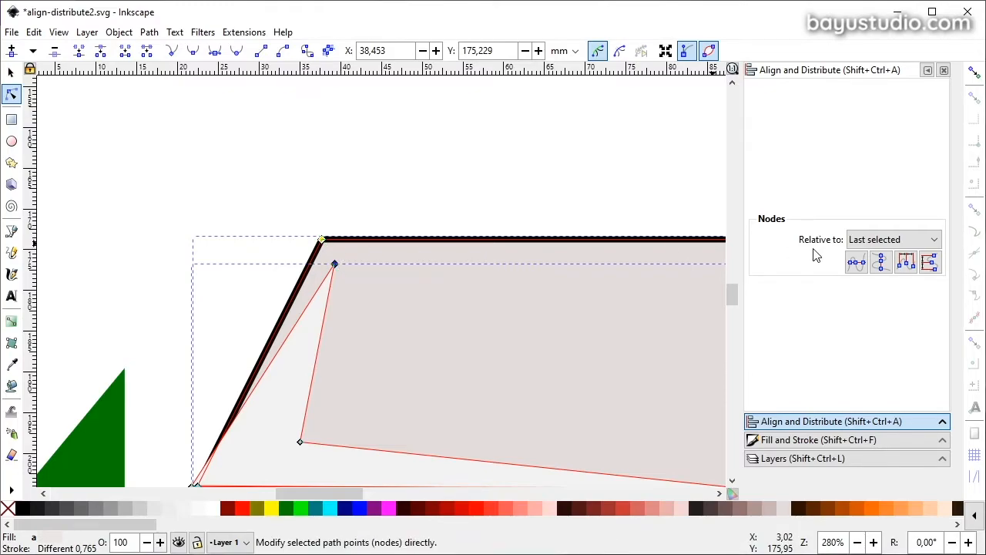
{"action": "left_click", "coordinate": [917, 240]}
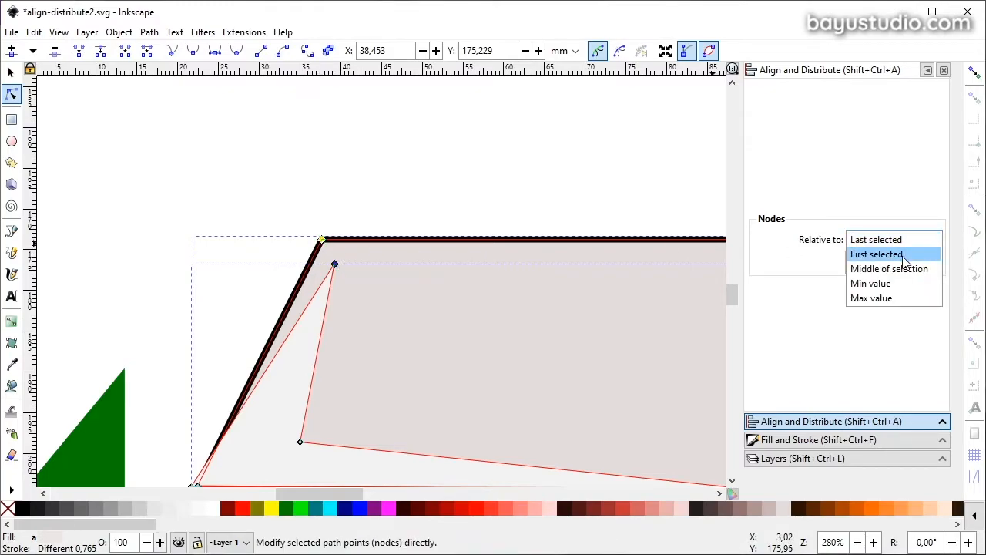
{"action": "left_click", "coordinate": [878, 254]}
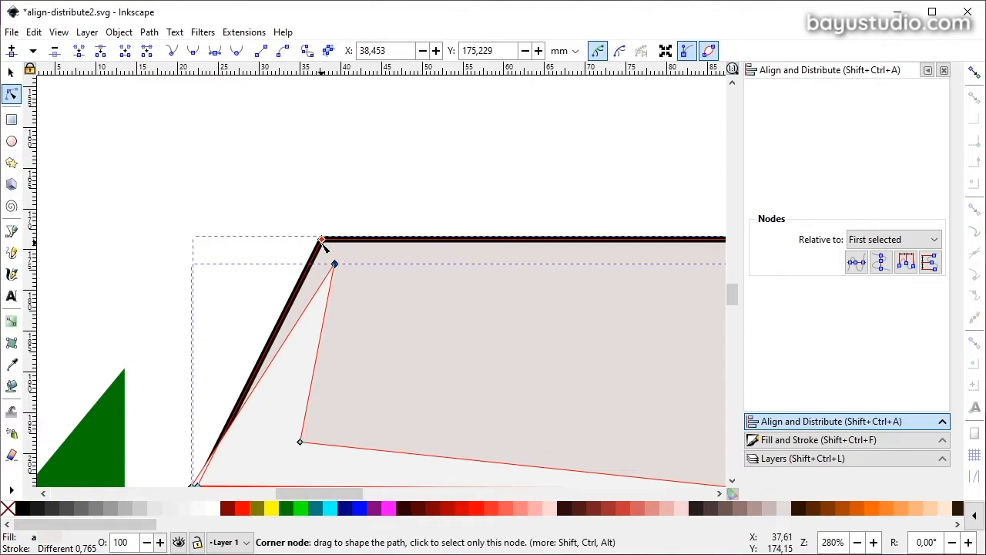
{"action": "left_click", "coordinate": [858, 263]}
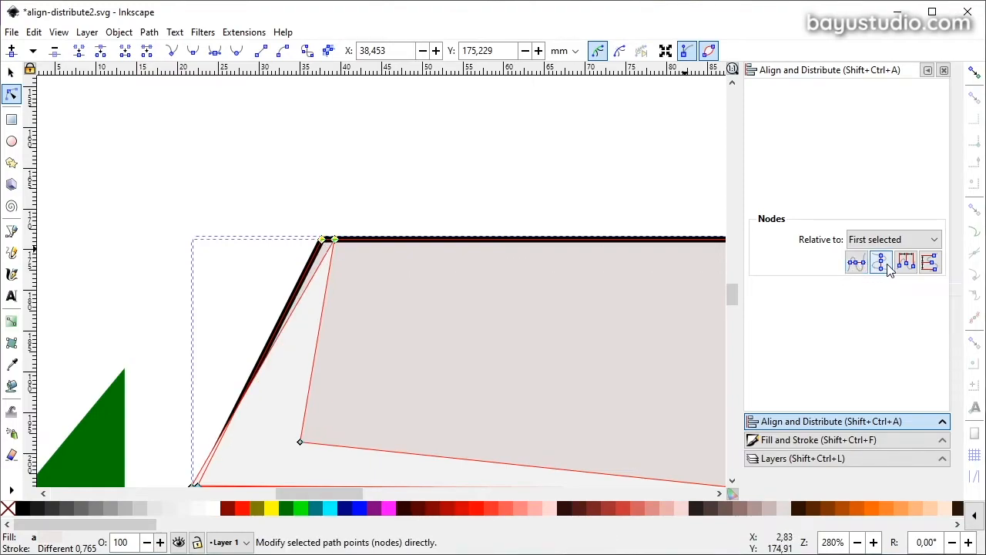
{"action": "left_click", "coordinate": [886, 264]}
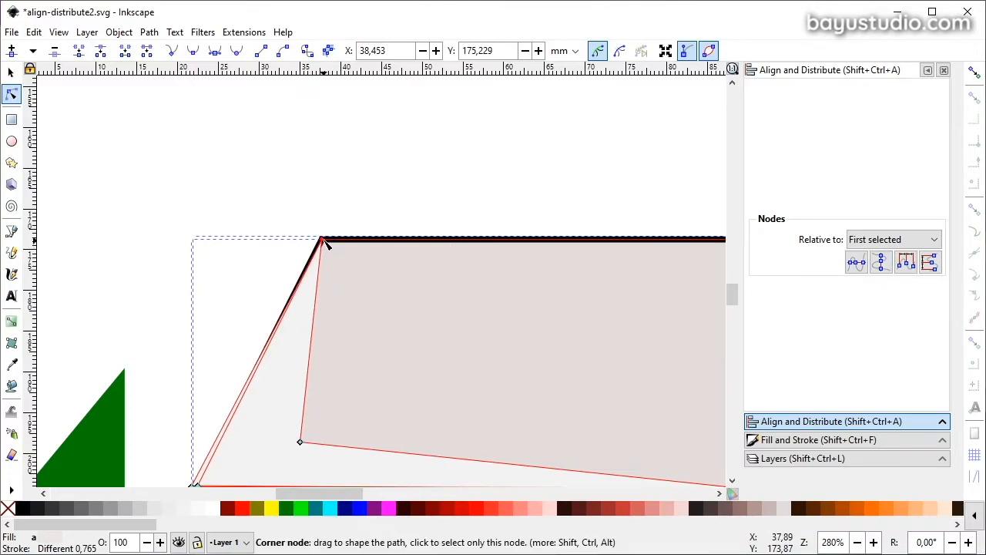
{"action": "left_click", "coordinate": [325, 237]}
- Align the lower left corner nodes of the roof and the light grey shape on common horizontal and vertical lines
{"action": "scroll", "coordinate": [315, 364], "scroll_direction": "down", "scroll_amount": 2}
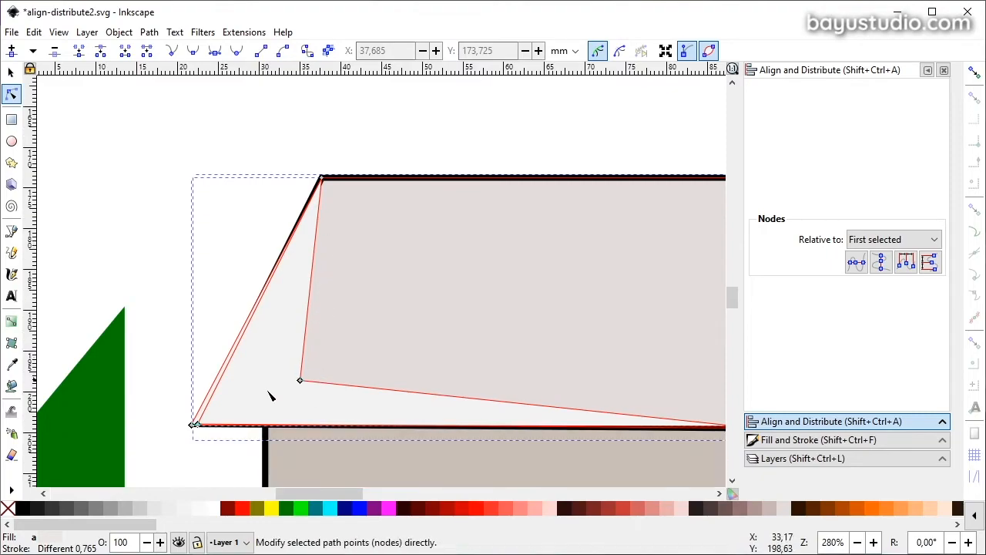
{"action": "left_click_drag", "start_coordinate": [175, 436], "coordinate": [214, 406]}
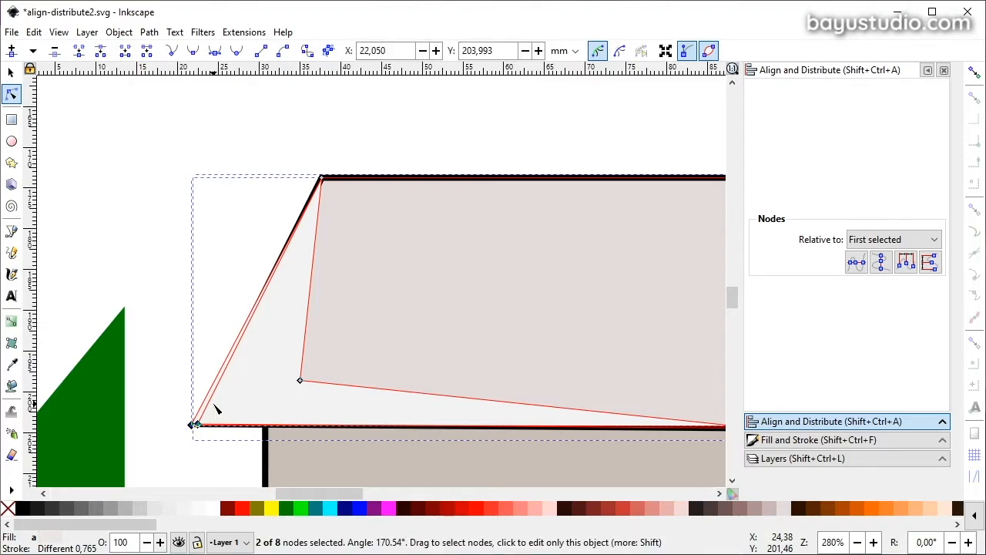
{"action": "left_click", "coordinate": [854, 265]}
{"action": "left_click", "coordinate": [881, 263]}
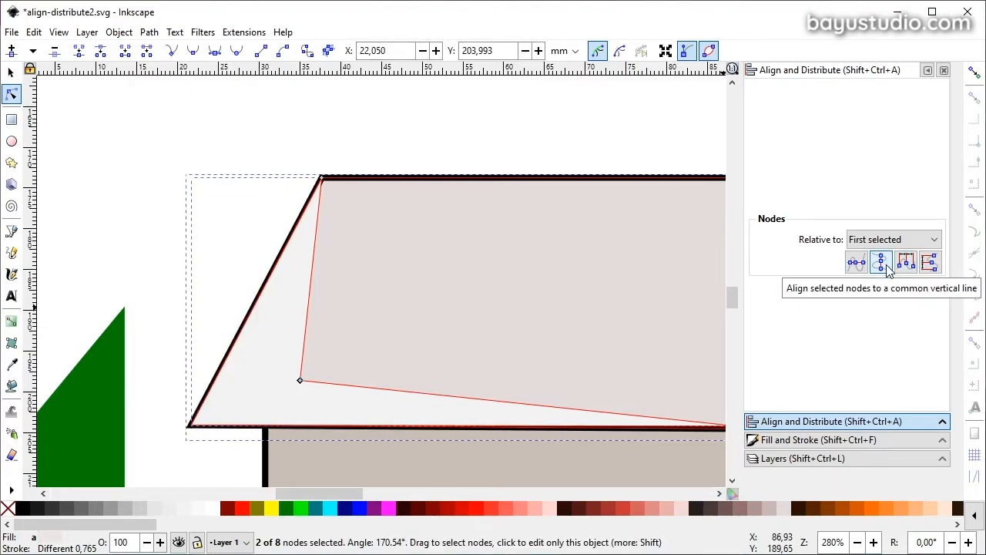
{"action": "left_click", "coordinate": [147, 217]}
{"action": "left_click", "coordinate": [161, 239]}
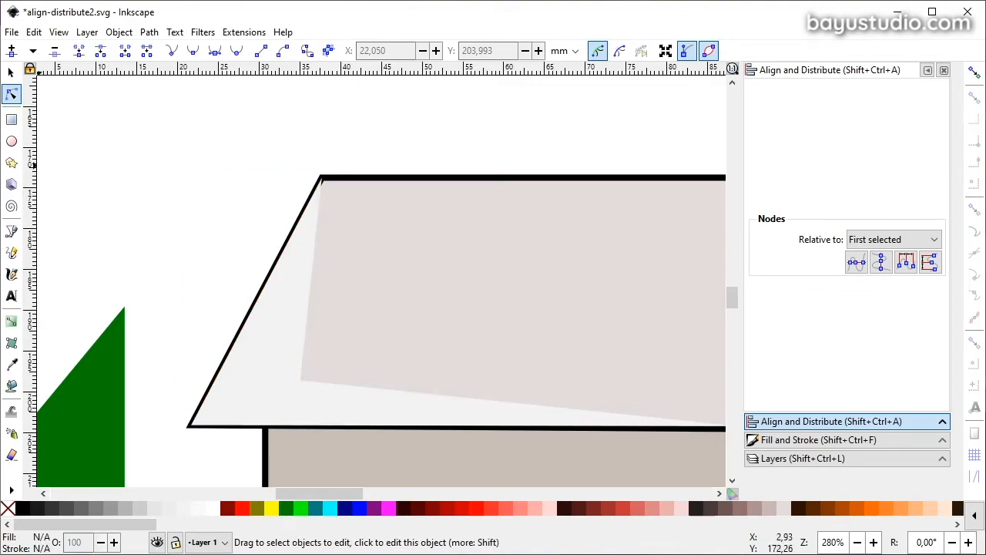
- Remove the roof shape's stroke and inspect its upper left corner node up close
{"action": "key", "text": "s"}
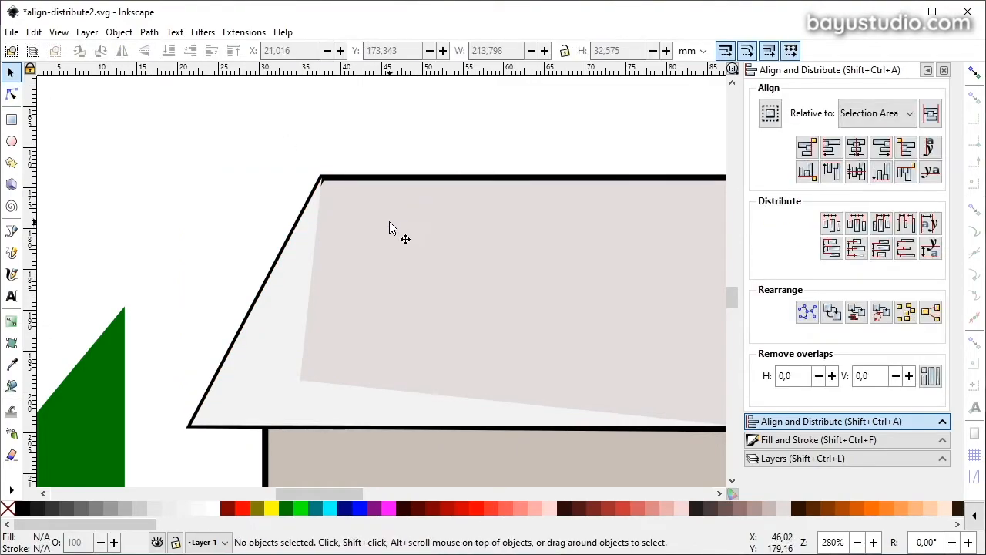
{"action": "left_click", "coordinate": [310, 281]}
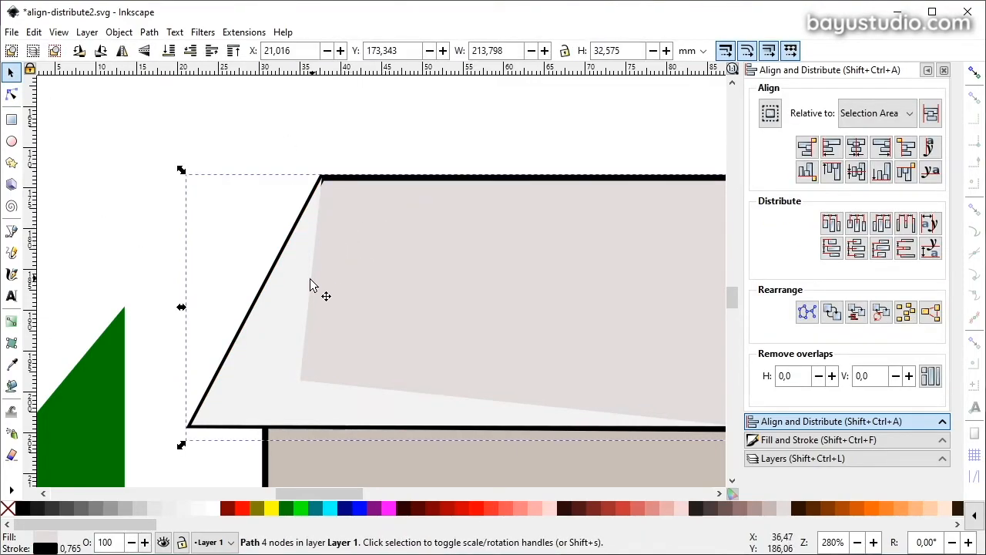
{"action": "left_click", "coordinate": [10, 513], "text": "shift"}
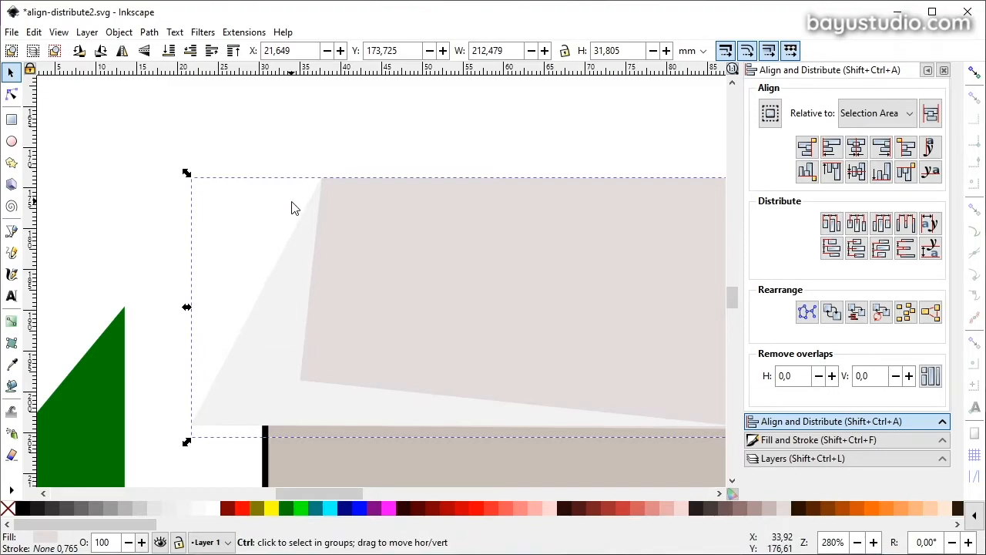
{"action": "scroll", "coordinate": [292, 203], "scroll_direction": "up", "scroll_amount": 4}
{"action": "scroll", "coordinate": [303, 212], "scroll_direction": "up", "scroll_amount": 4}
{"action": "double_click", "coordinate": [421, 267]}
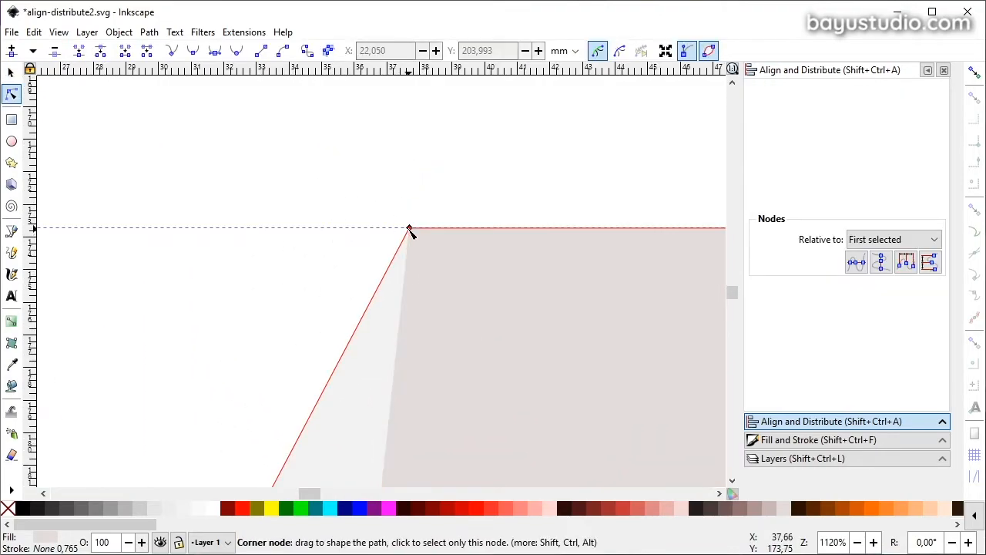
- Distribute the six peak nodes of the green grass shape evenly in the horizontal direction
{"action": "scroll", "coordinate": [270, 362], "scroll_direction": "down", "scroll_amount": 8}
{"action": "left_click_drag", "start_coordinate": [314, 493], "coordinate": [233, 489]}
{"action": "scroll", "coordinate": [289, 422], "scroll_direction": "down", "scroll_amount": 9}
{"action": "scroll", "coordinate": [273, 391], "scroll_direction": "down", "scroll_amount": 4}
{"action": "scroll", "coordinate": [286, 405], "scroll_direction": "down", "scroll_amount": 1}
{"action": "left_click", "coordinate": [132, 332]}
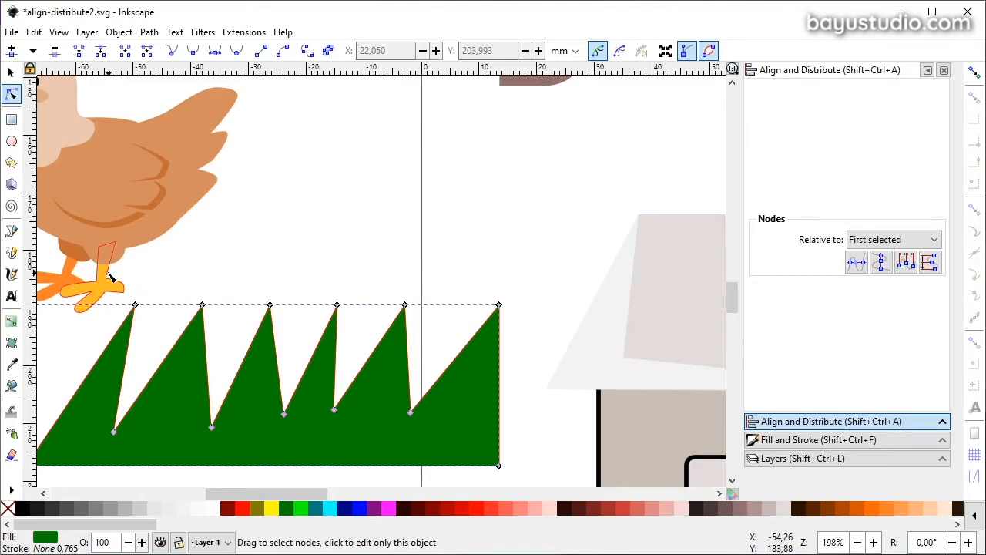
{"action": "left_click_drag", "start_coordinate": [126, 273], "coordinate": [493, 330]}
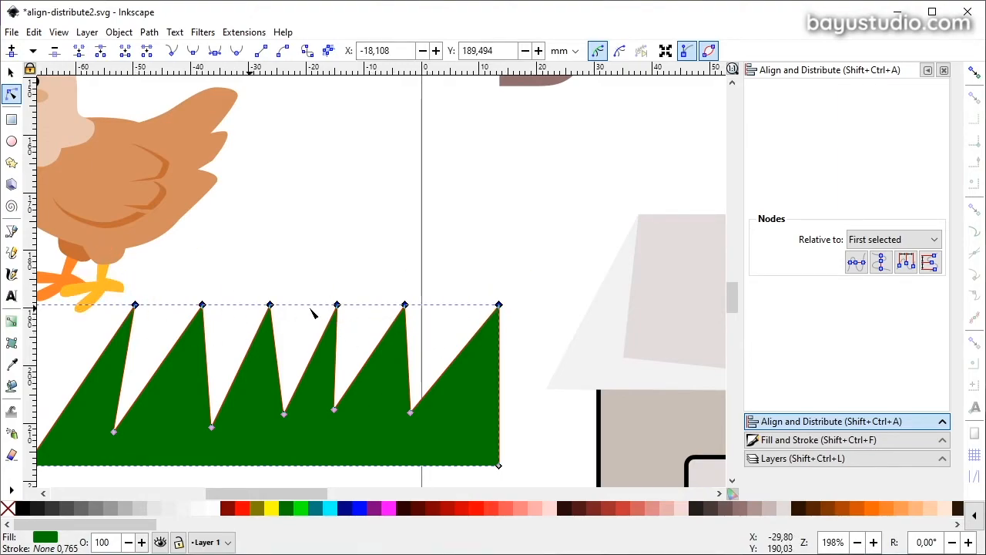
{"action": "left_click", "coordinate": [906, 263]}
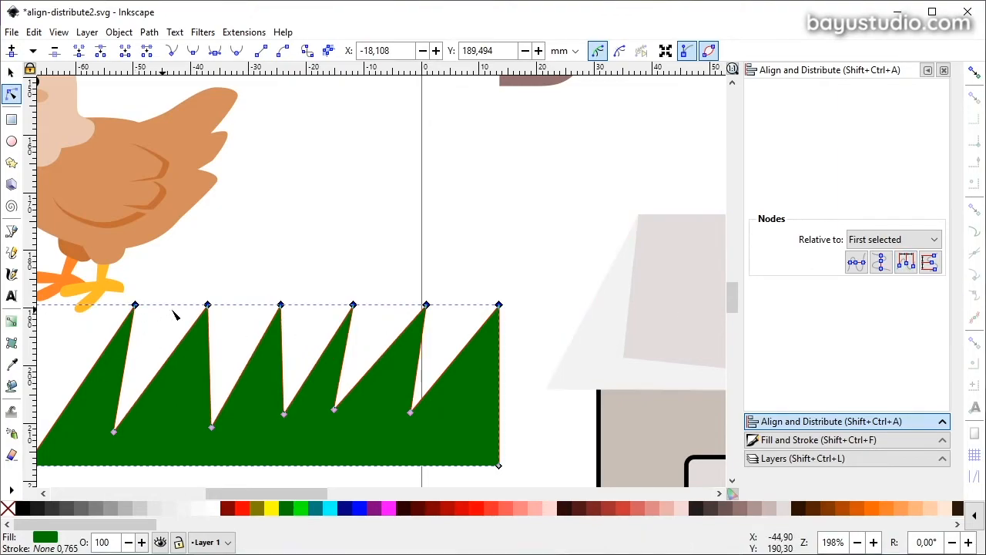
{"action": "left_click_drag", "start_coordinate": [320, 461], "coordinate": [386, 400]}
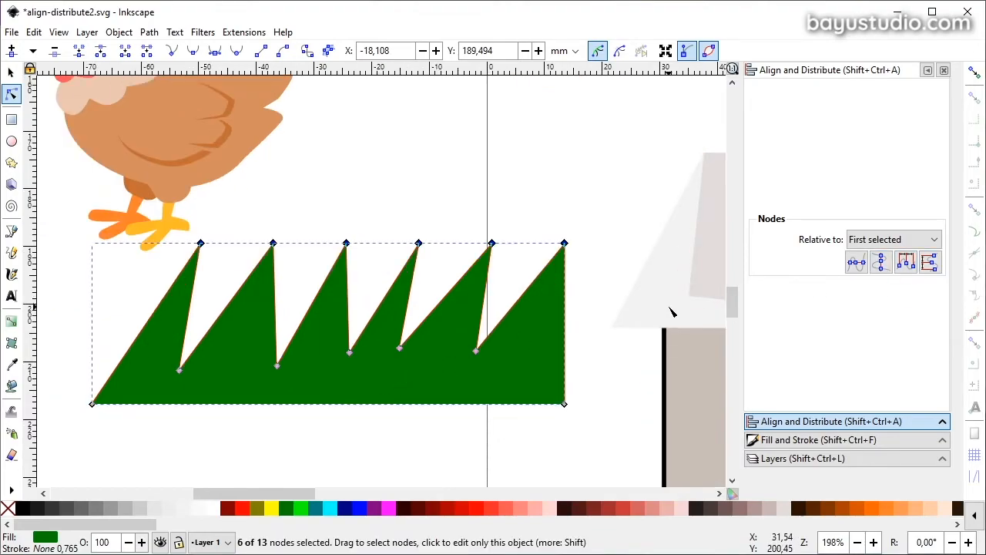
{"action": "scroll", "coordinate": [588, 352], "scroll_direction": "down", "scroll_amount": 2}
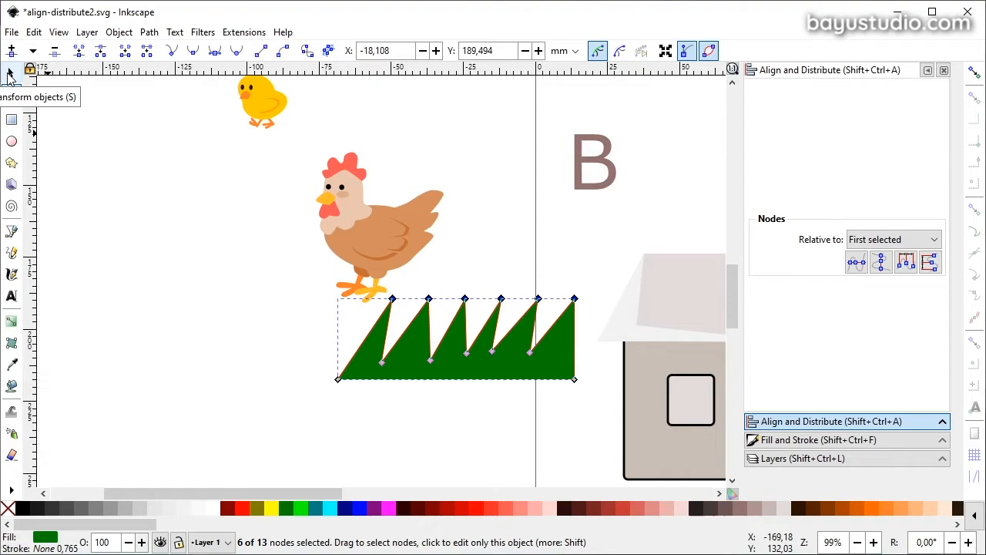
- Try exchanging the positions of the hen and the green grass shape in selection order, and undo the exchange
{"action": "left_click", "coordinate": [10, 75]}
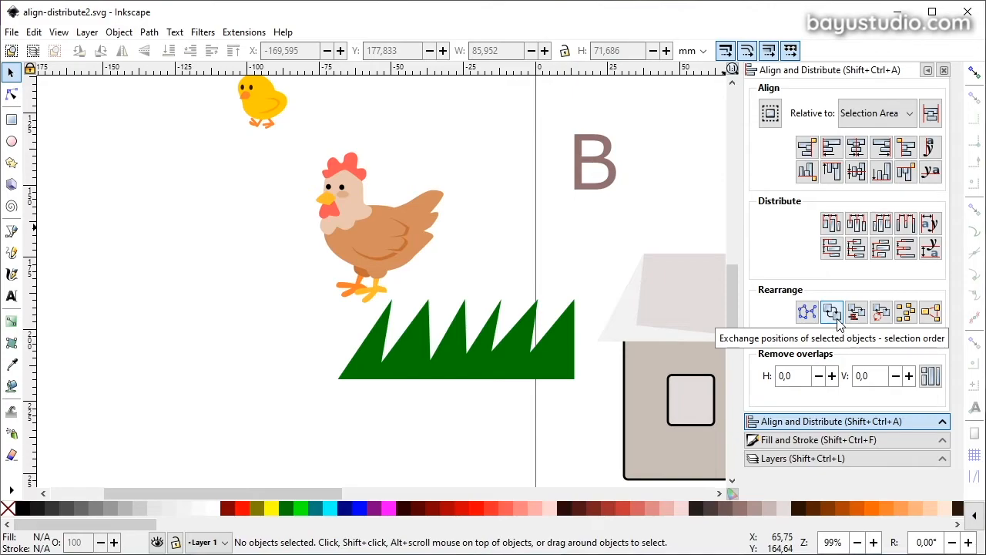
{"action": "left_click", "coordinate": [362, 254]}
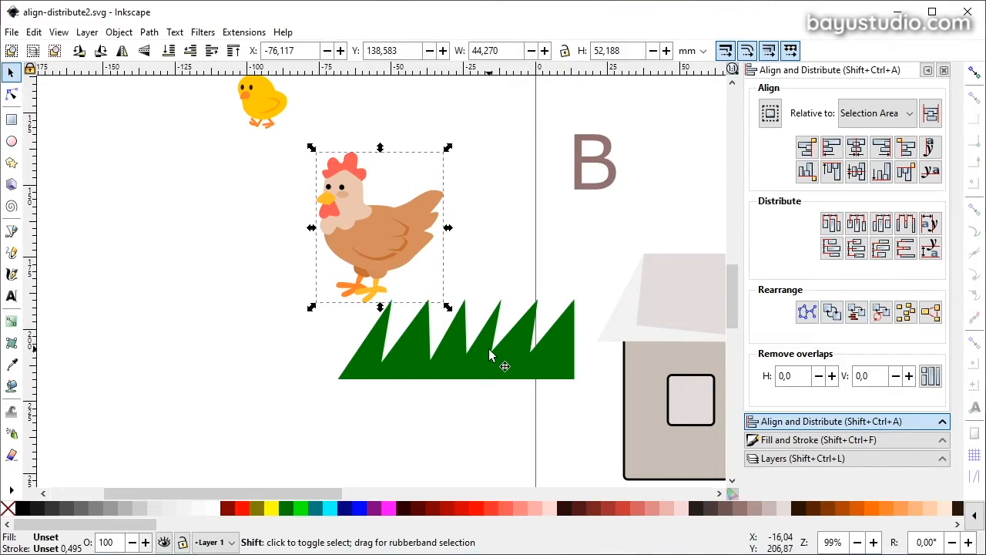
{"action": "left_click", "coordinate": [490, 353], "text": "shift"}
{"action": "left_click", "coordinate": [832, 312]}
{"action": "key", "text": "ctrl+z"}
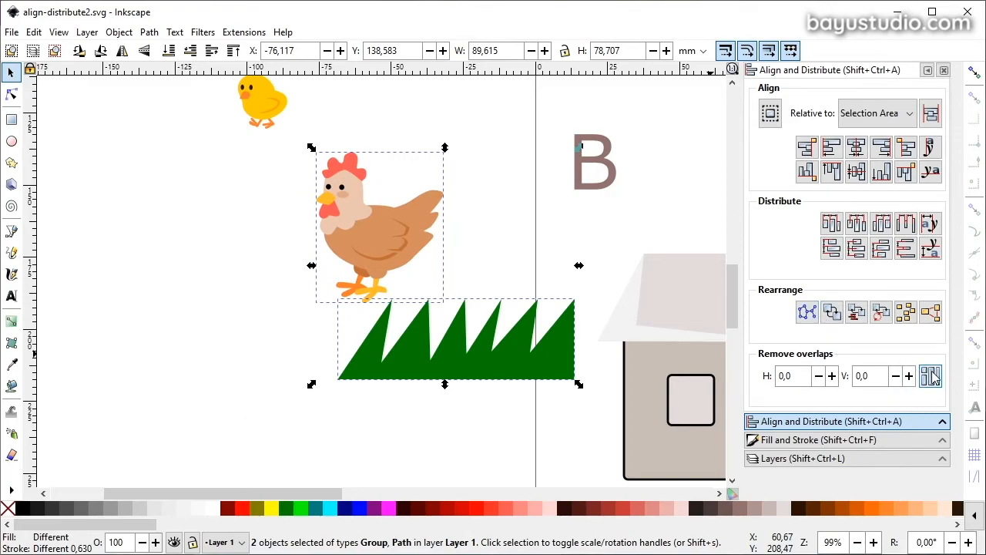
- Copy the yellow chick and paste 15 overlapping copies in the empty area beside the hen and grass
{"action": "left_click", "coordinate": [257, 124]}
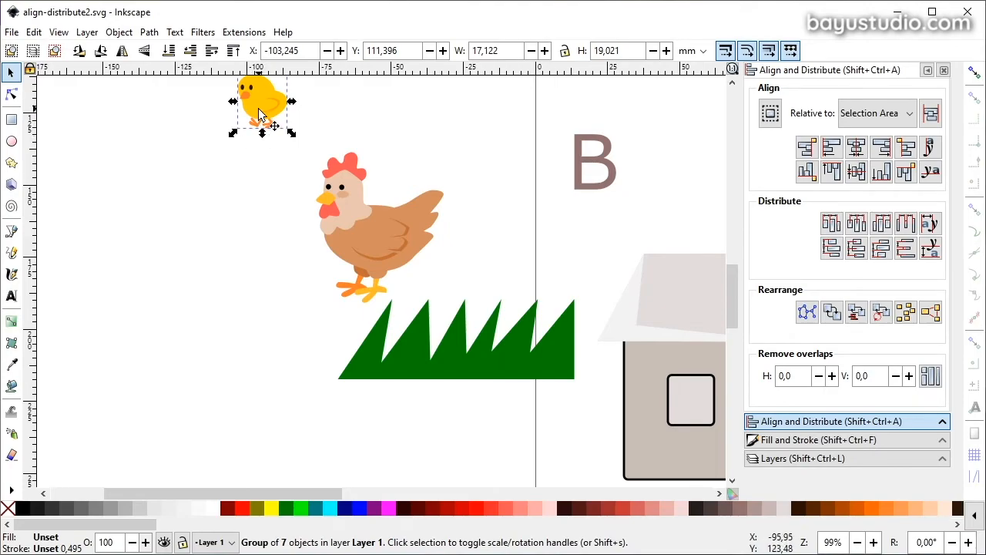
{"action": "key", "text": "ctrl+c"}
{"action": "key", "text": "ctrl+v"}
{"action": "key", "text": "ctrl+v"}
{"action": "key", "text": "ctrl+v"}
{"action": "key", "text": "ctrl+v"}
{"action": "key", "text": "ctrl+v"}
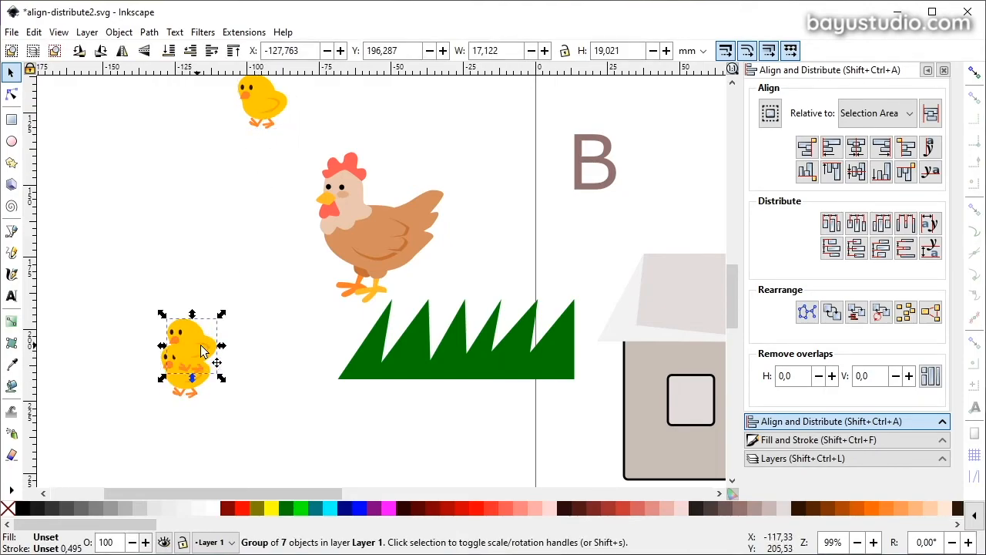
{"action": "key", "text": "ctrl+v"}
{"action": "key", "text": "ctrl+v"}
{"action": "key", "text": "ctrl+v"}
{"action": "key", "text": "ctrl+v"}
{"action": "key", "text": "ctrl+v"}
{"action": "key", "text": "ctrl+v"}
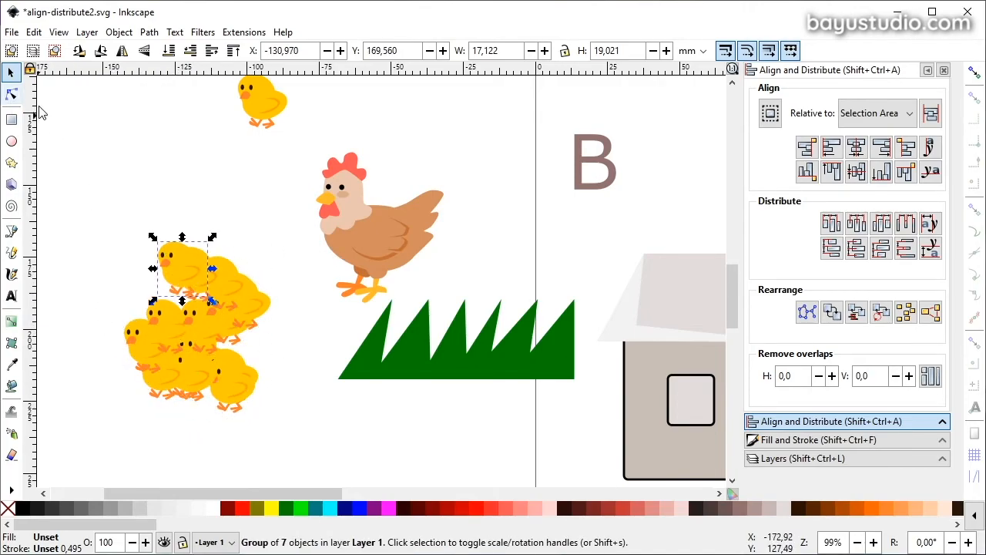
- Remove the overlaps among the pasted chicks, and repeat it with minimum horizontal and vertical gaps of 3,0 px
{"action": "left_click_drag", "start_coordinate": [86, 435], "coordinate": [291, 218]}
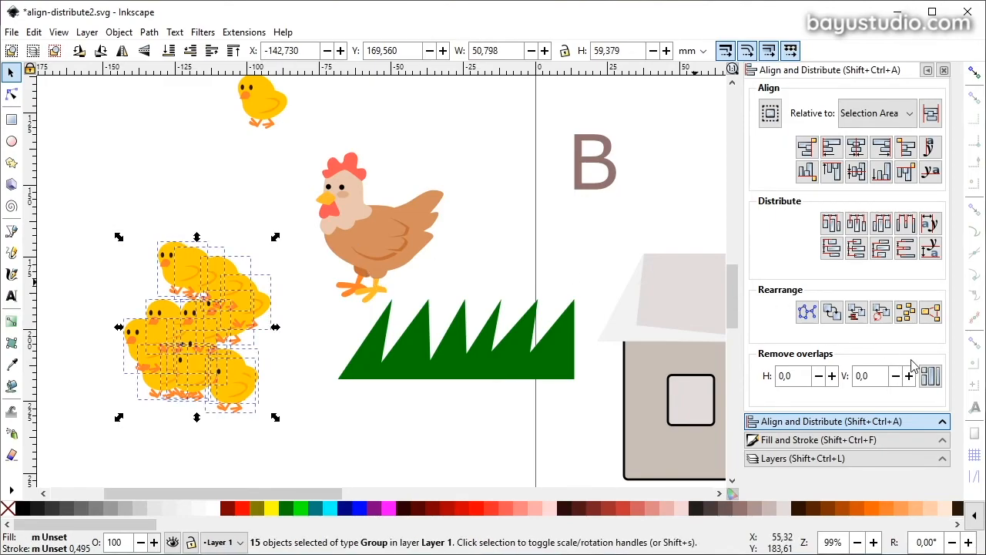
{"action": "left_click", "coordinate": [930, 379]}
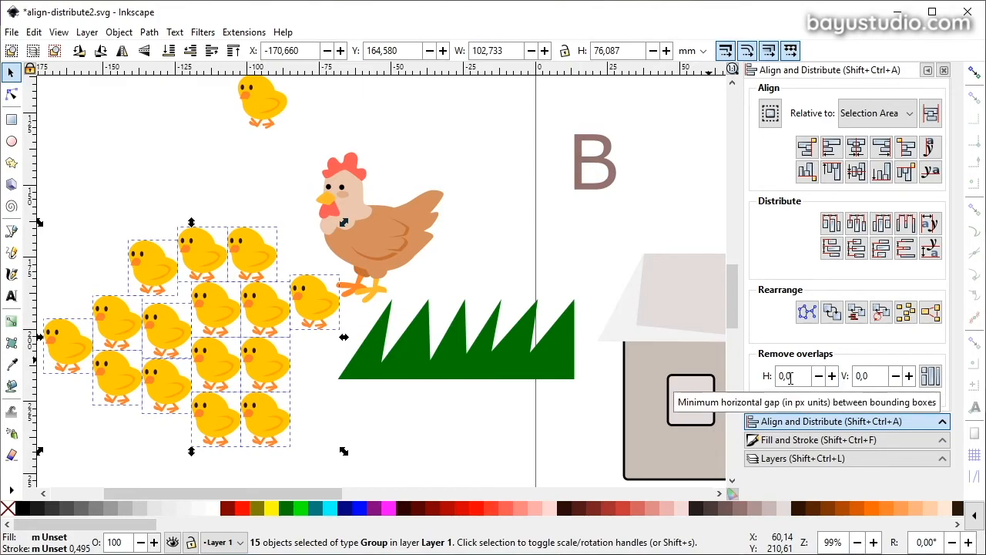
{"action": "left_click", "coordinate": [832, 376]}
{"action": "left_click", "coordinate": [832, 376]}
{"action": "left_click", "coordinate": [832, 376]}
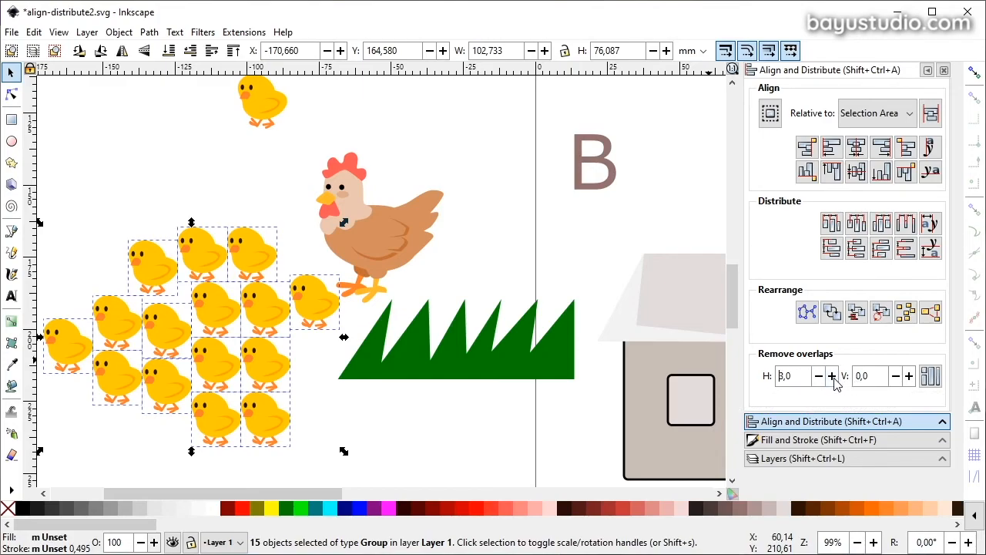
{"action": "left_click", "coordinate": [909, 376]}
{"action": "left_click", "coordinate": [909, 376]}
{"action": "left_click", "coordinate": [909, 376]}
{"action": "left_click", "coordinate": [930, 376]}
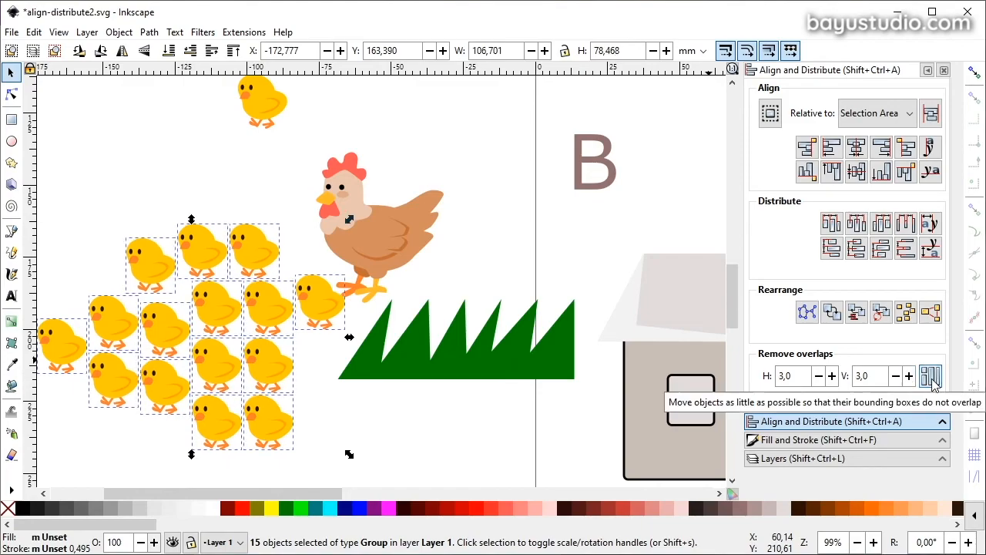